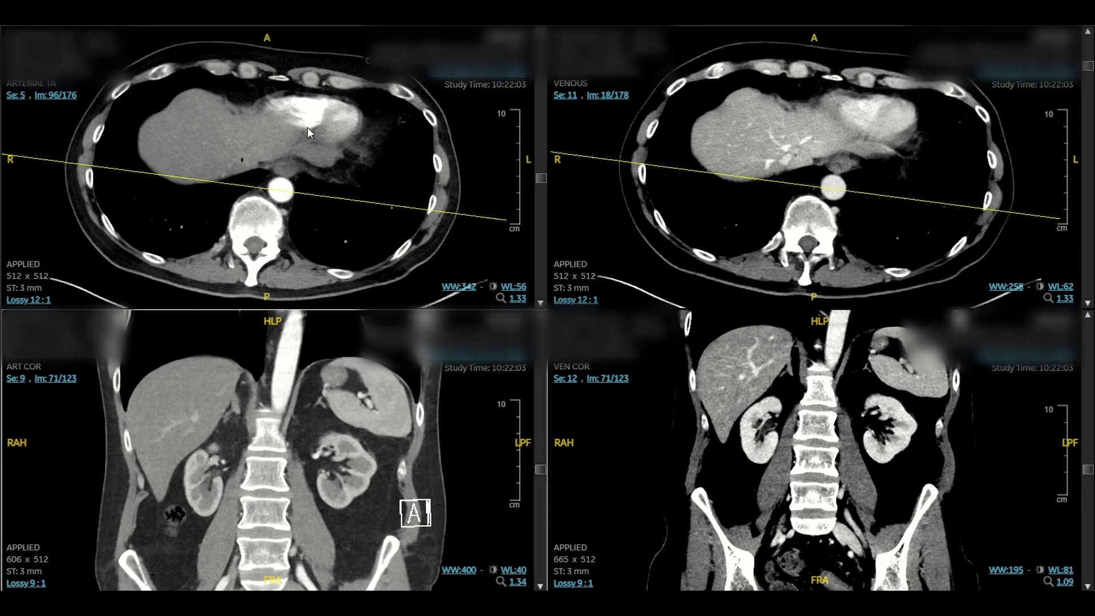
# Page the arterial axial series from the upper abdomen past the kidneys to image 125/176.
pyautogui.scroll(-1, 307, 130)
pyautogui.scroll(-4, 307, 127)
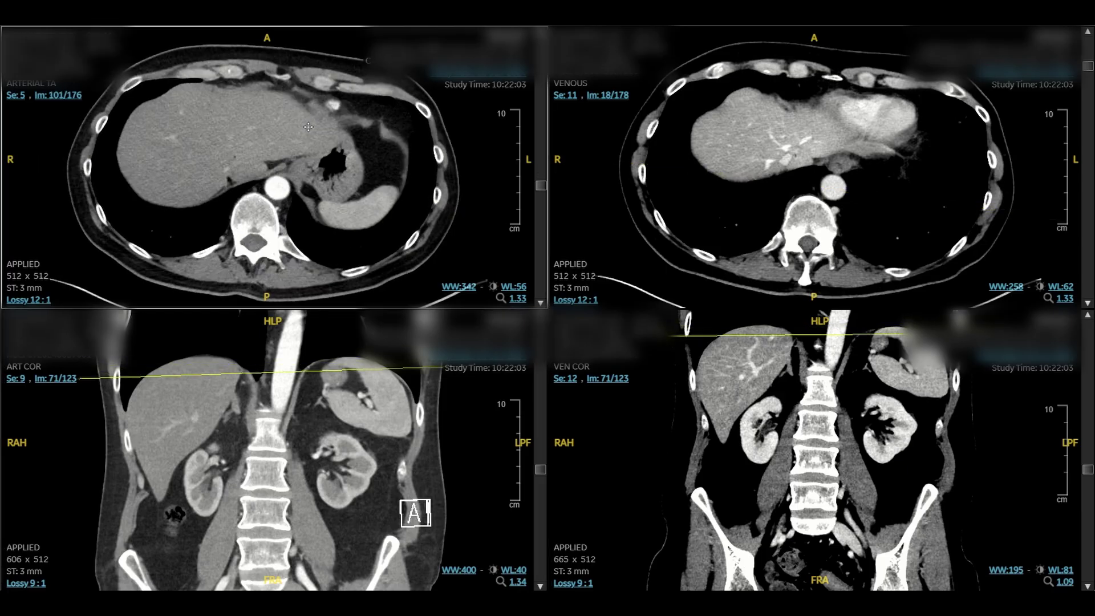
pyautogui.scroll(-6, 308, 126)
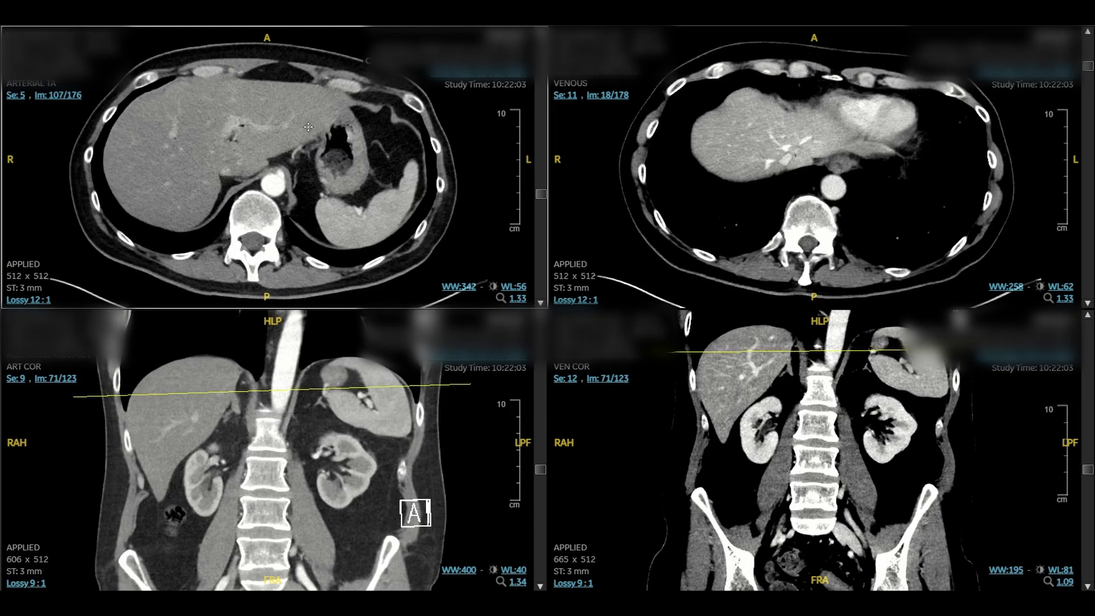
pyautogui.scroll(-1, 308, 128)
pyautogui.scroll(-7, 308, 128)
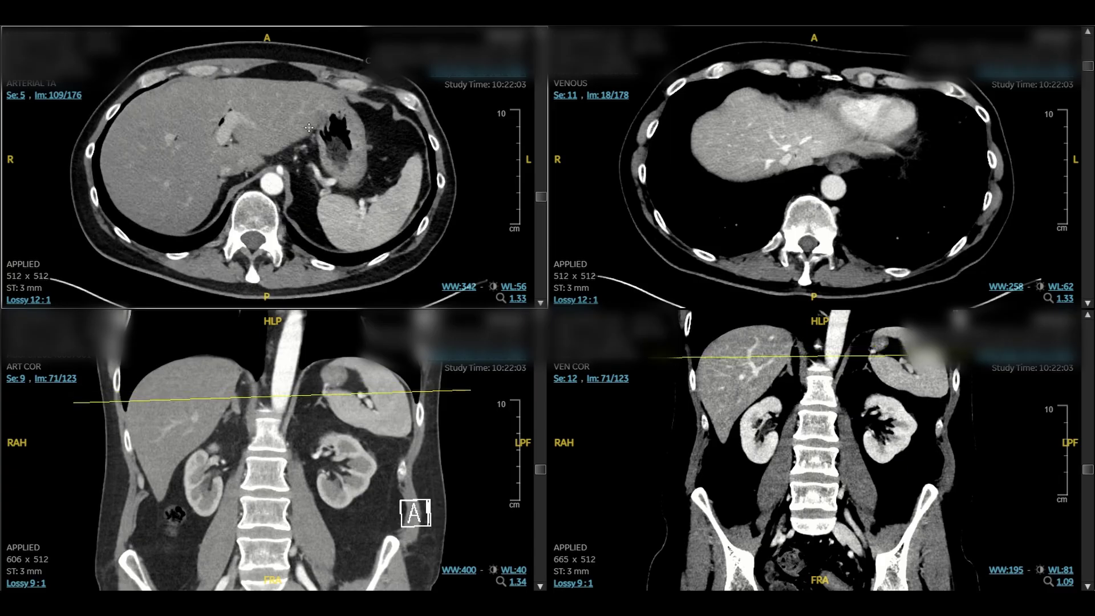
pyautogui.scroll(-6, 308, 128)
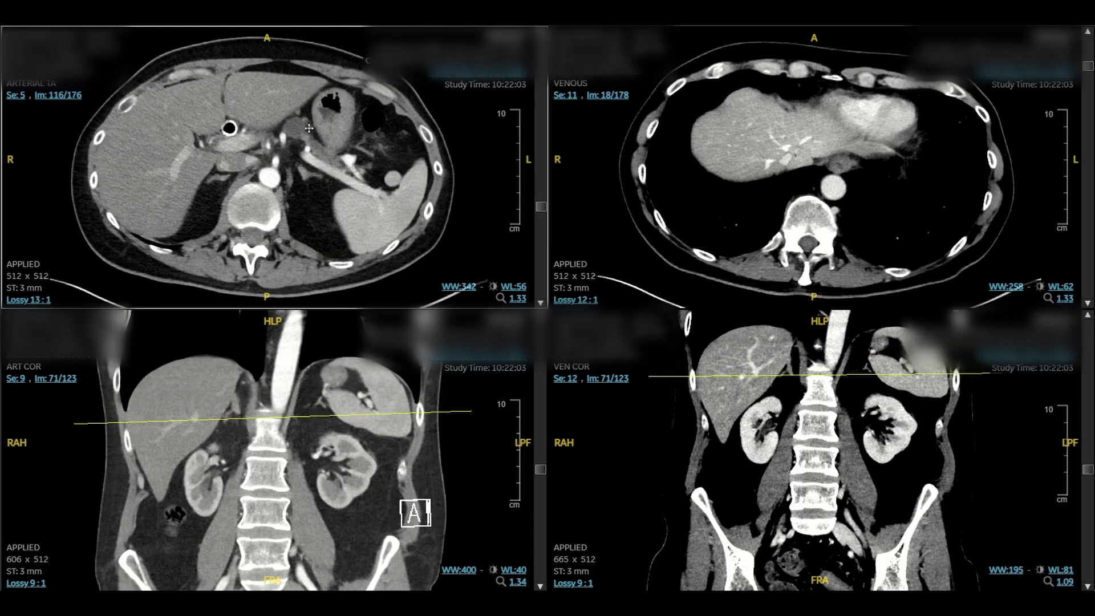
pyautogui.scroll(-1, 377, 172)
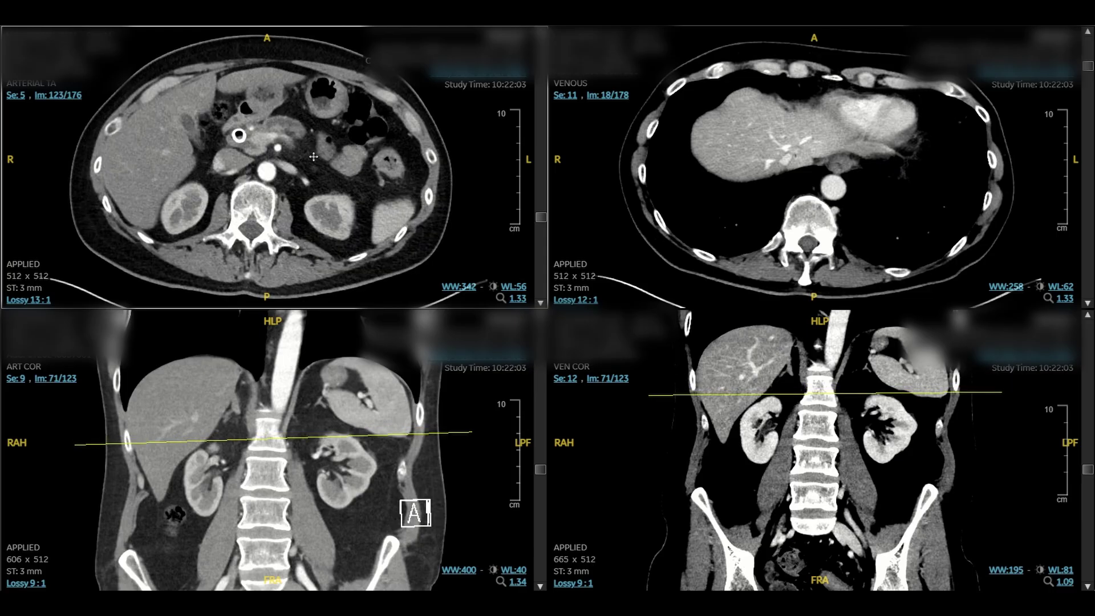
pyautogui.scroll(3, 277, 134)
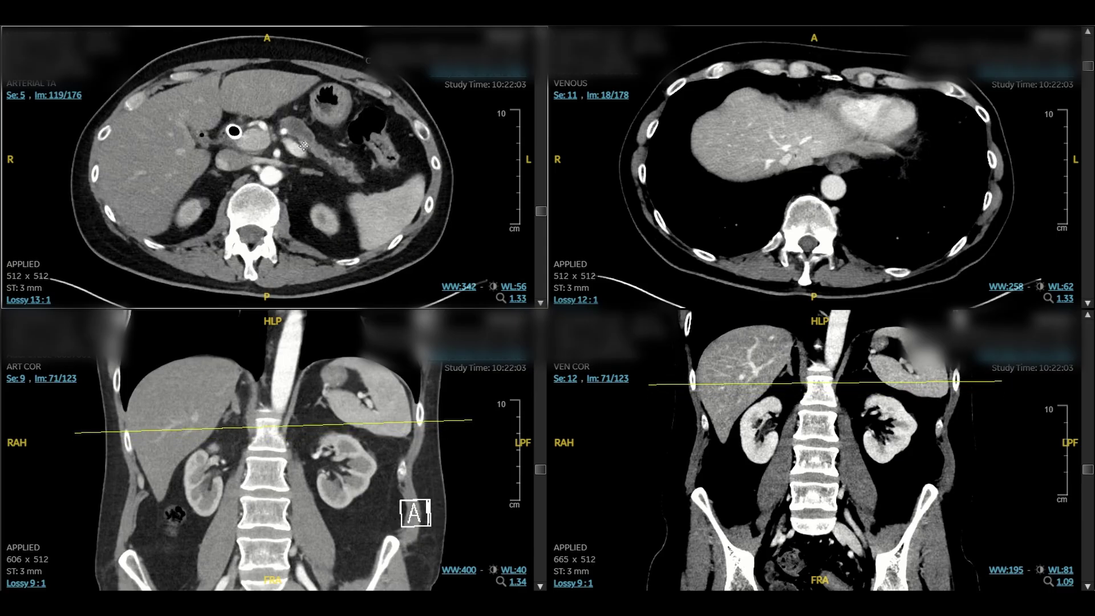
pyautogui.scroll(3, 302, 145)
pyautogui.scroll(-2, 337, 165)
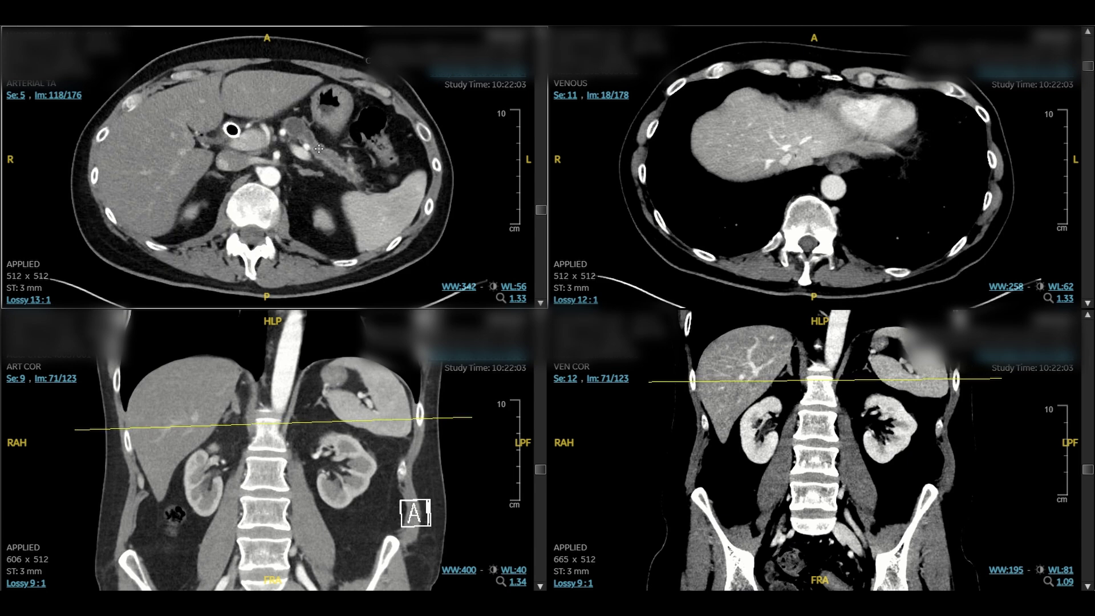
pyautogui.scroll(-4, 302, 134)
pyautogui.scroll(-2, 291, 133)
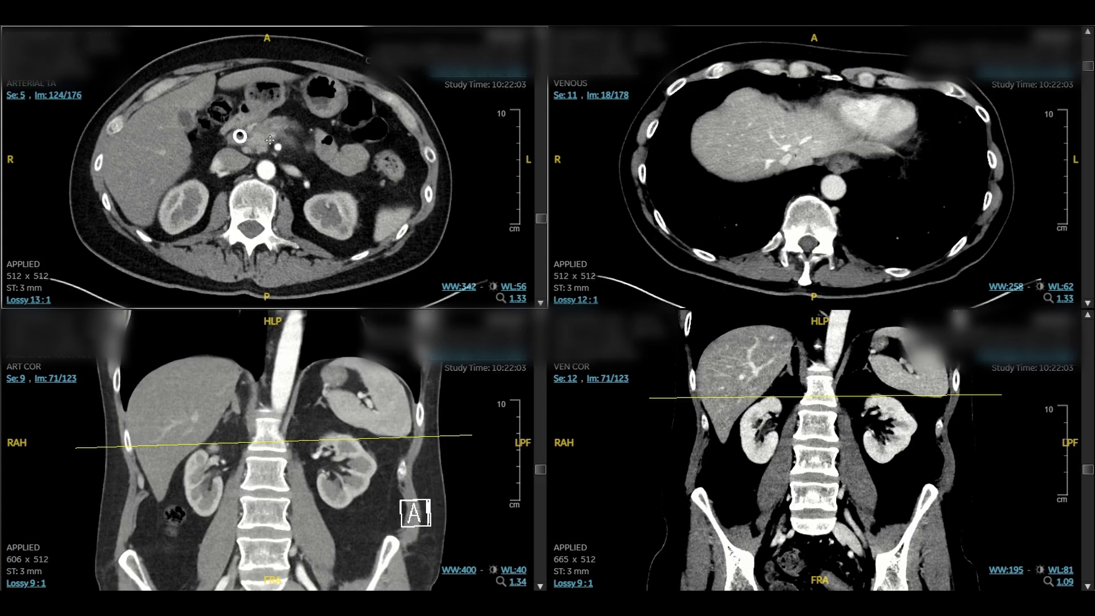
pyautogui.scroll(-2, 274, 149)
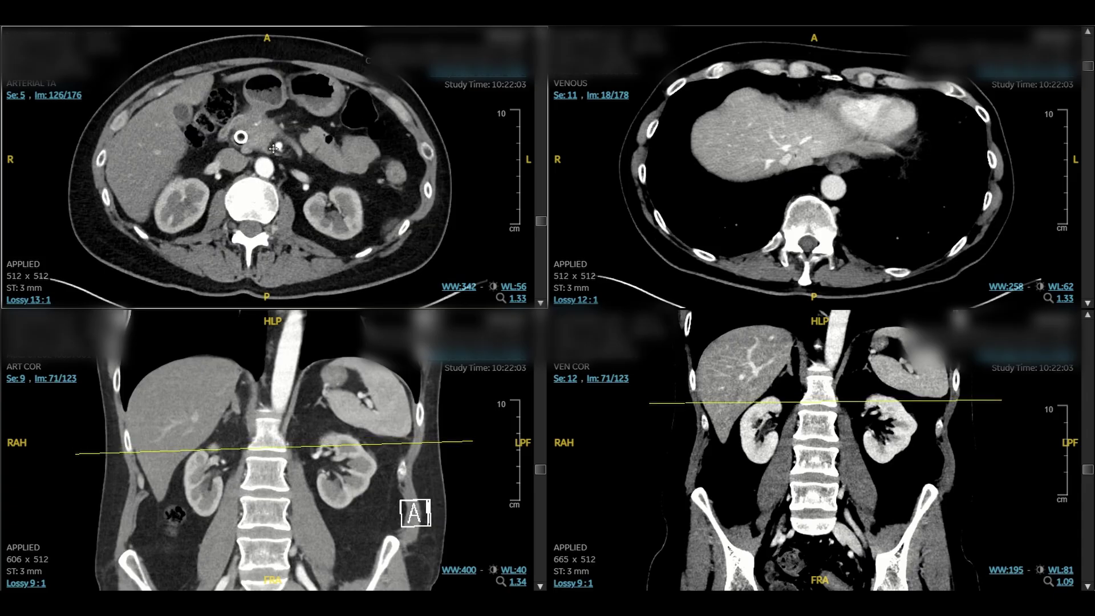
pyautogui.scroll(1, 273, 146)
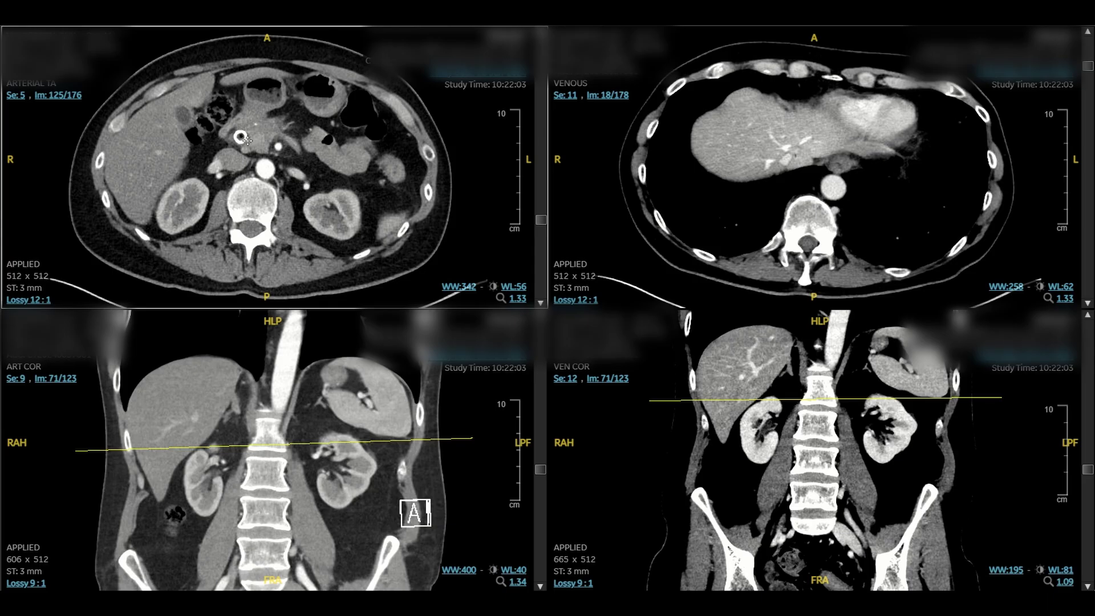
pyautogui.scroll(-6, 263, 154)
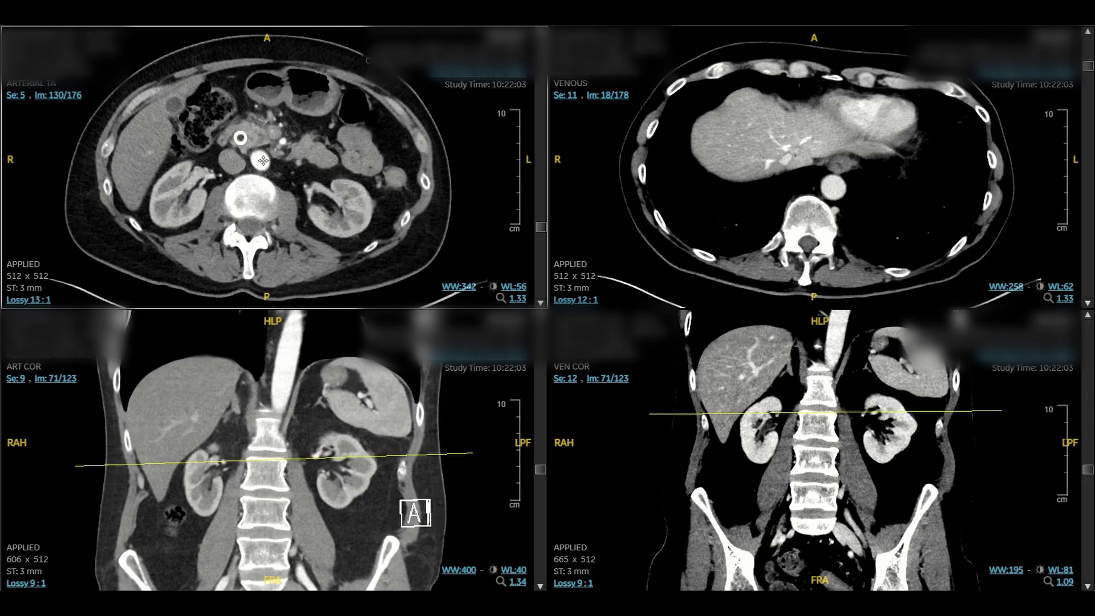
pyautogui.scroll(-2, 262, 161)
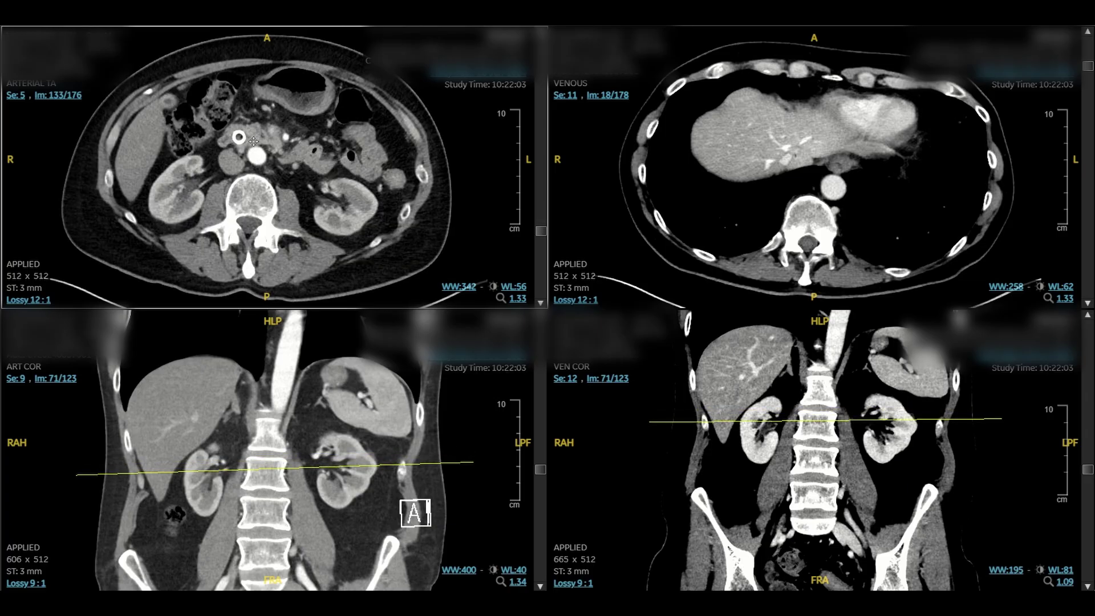
pyautogui.scroll(-7, 263, 143)
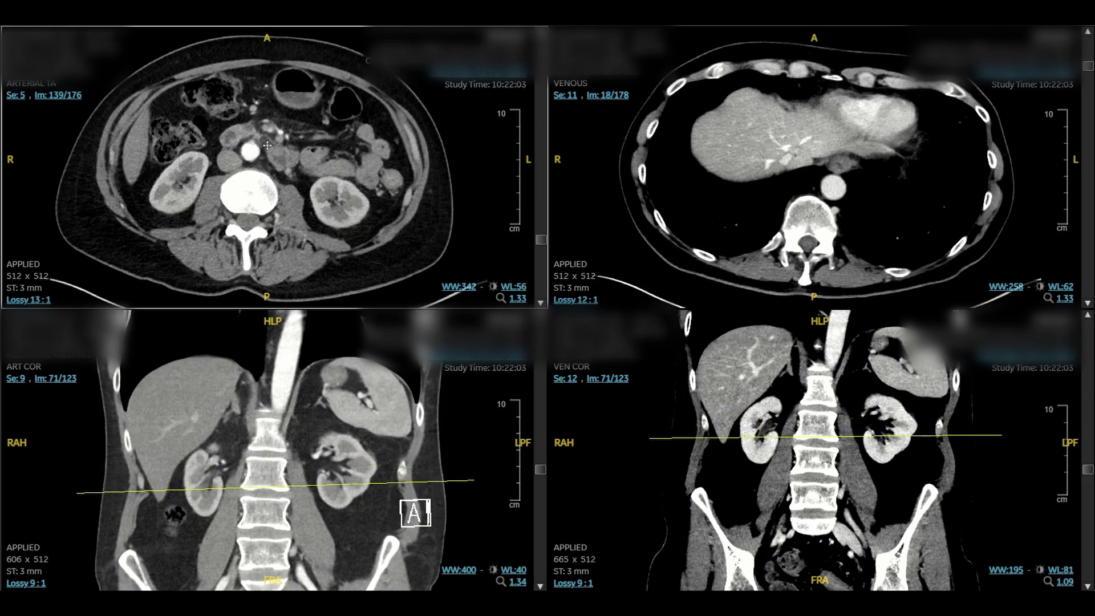
pyautogui.scroll(10, 267, 146)
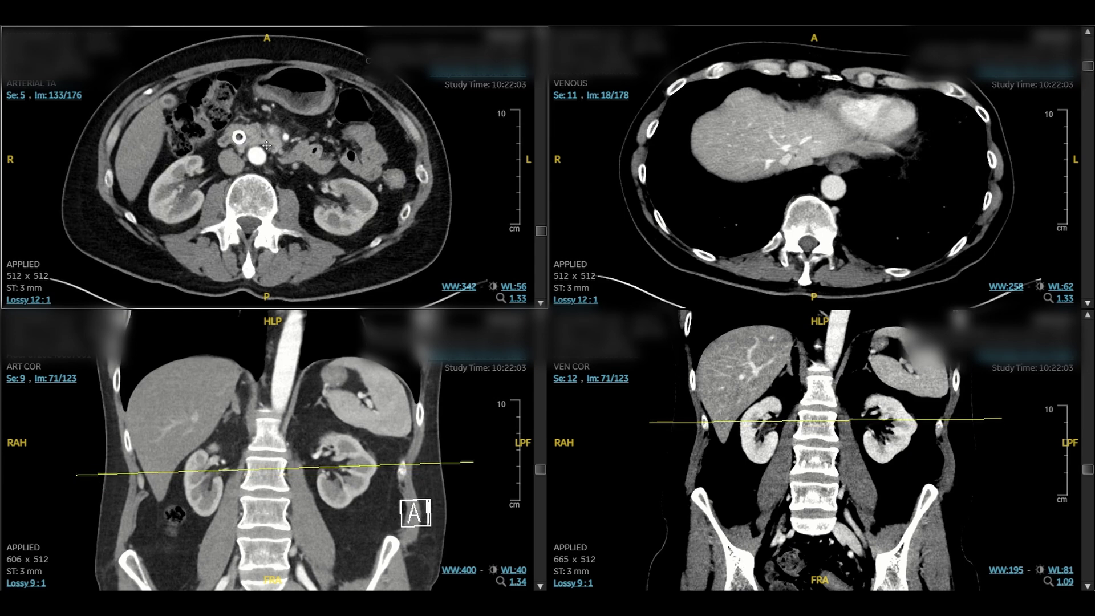
pyautogui.scroll(5, 266, 146)
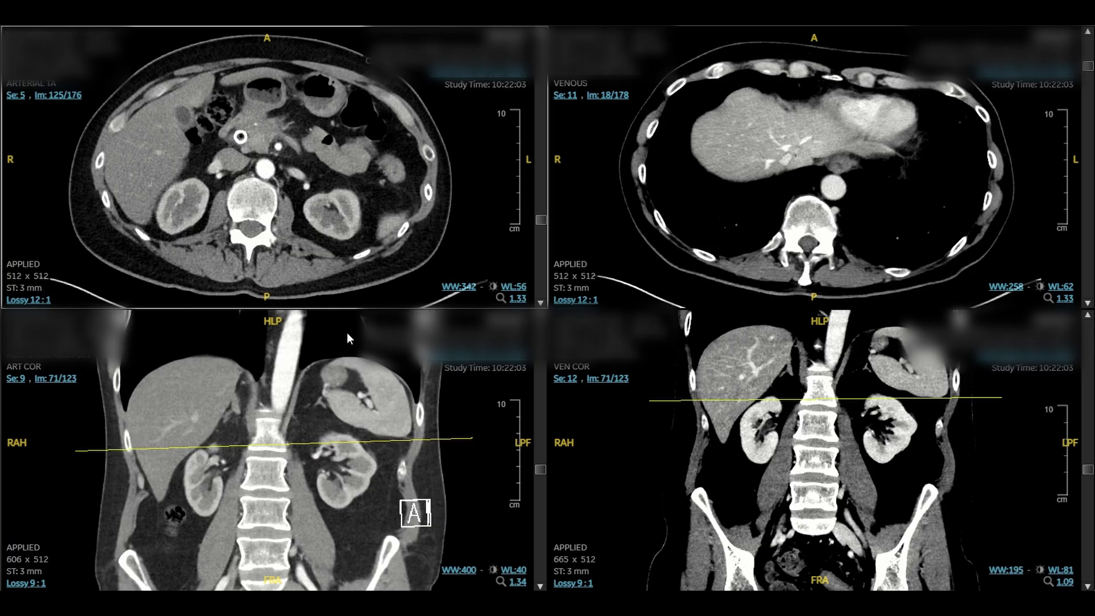
# Page the arterial coronal series from image 71/123 to image 44/123.
pyautogui.scroll(-3, 325, 400)
pyautogui.scroll(-5, 323, 402)
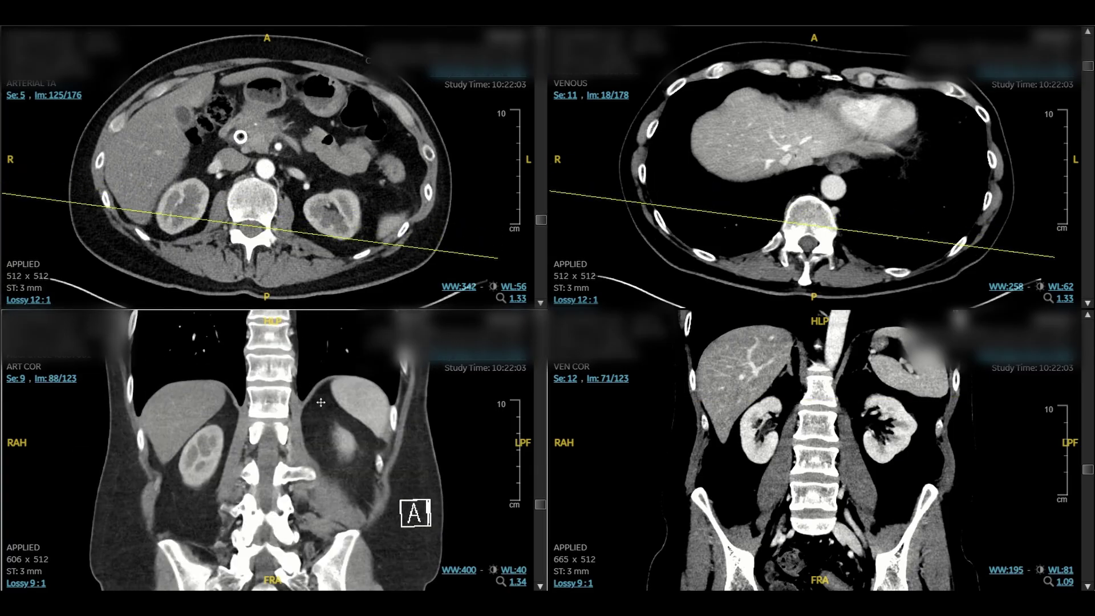
pyautogui.scroll(20, 321, 404)
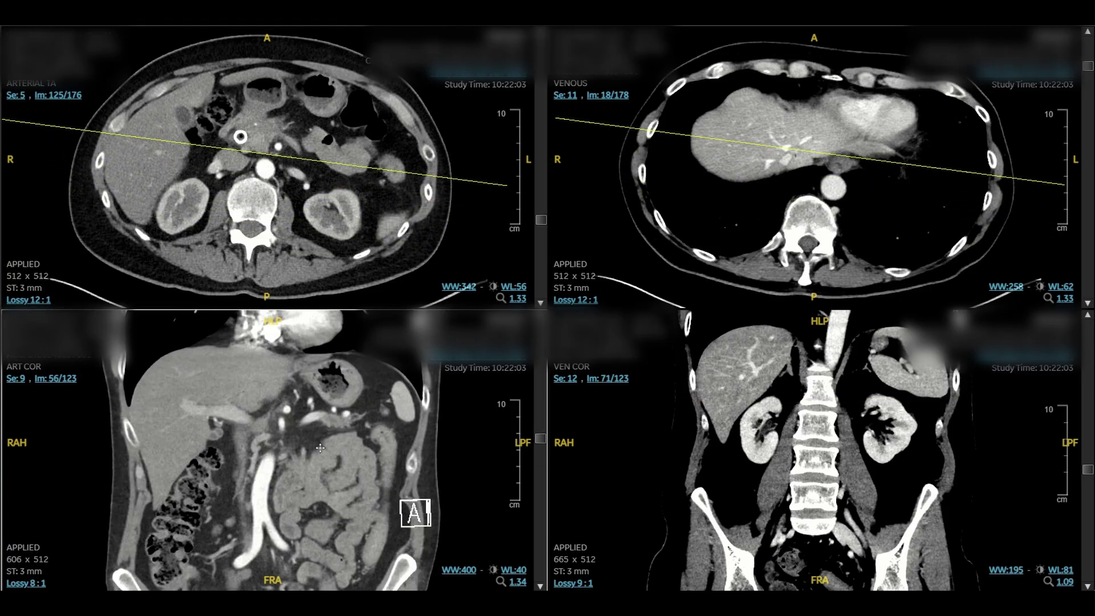
pyautogui.scroll(10, 325, 432)
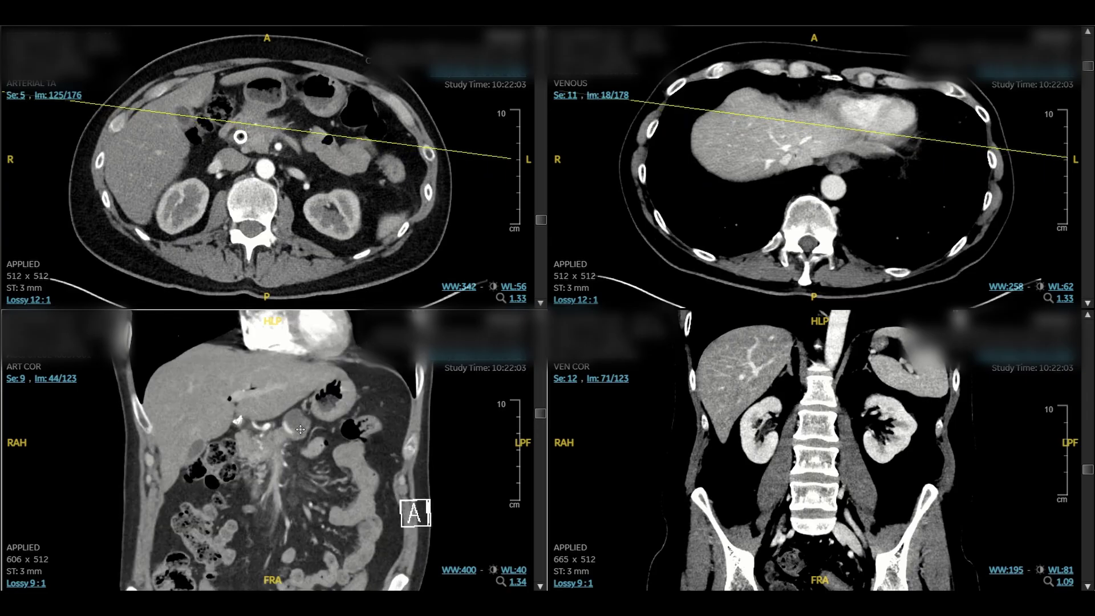
pyautogui.scroll(-2, 298, 425)
# Bring the arterial axial series back up to the liver and page around image 113/176.
pyautogui.moveTo(283, 228); pyautogui.dragTo(283, 187)
pyautogui.scroll(-6, 283, 183)
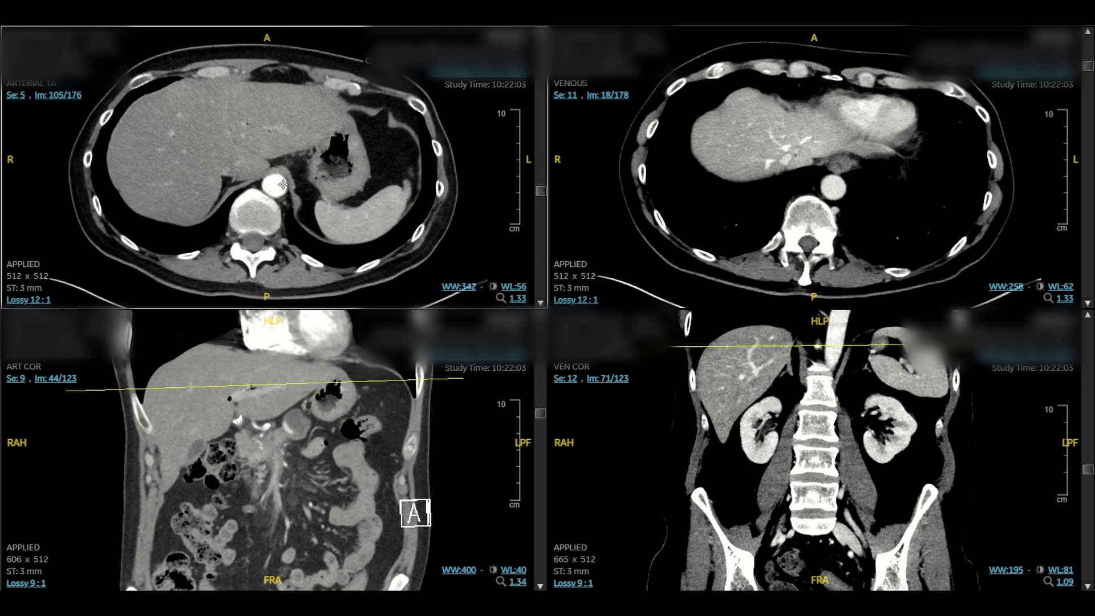
pyautogui.scroll(6, 283, 167)
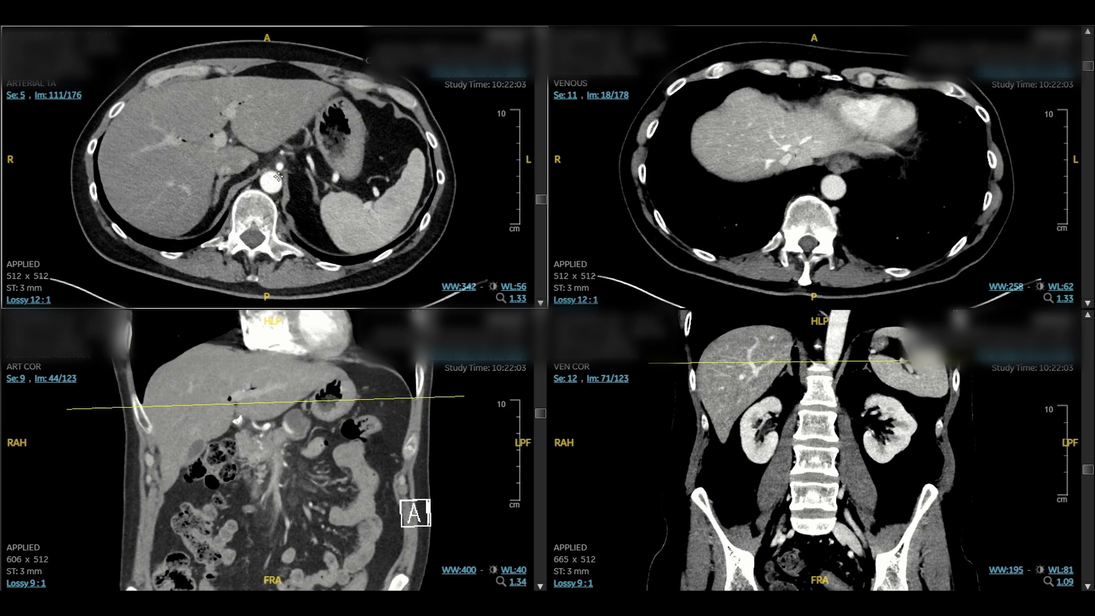
pyautogui.scroll(-8, 280, 178)
pyautogui.scroll(4, 283, 162)
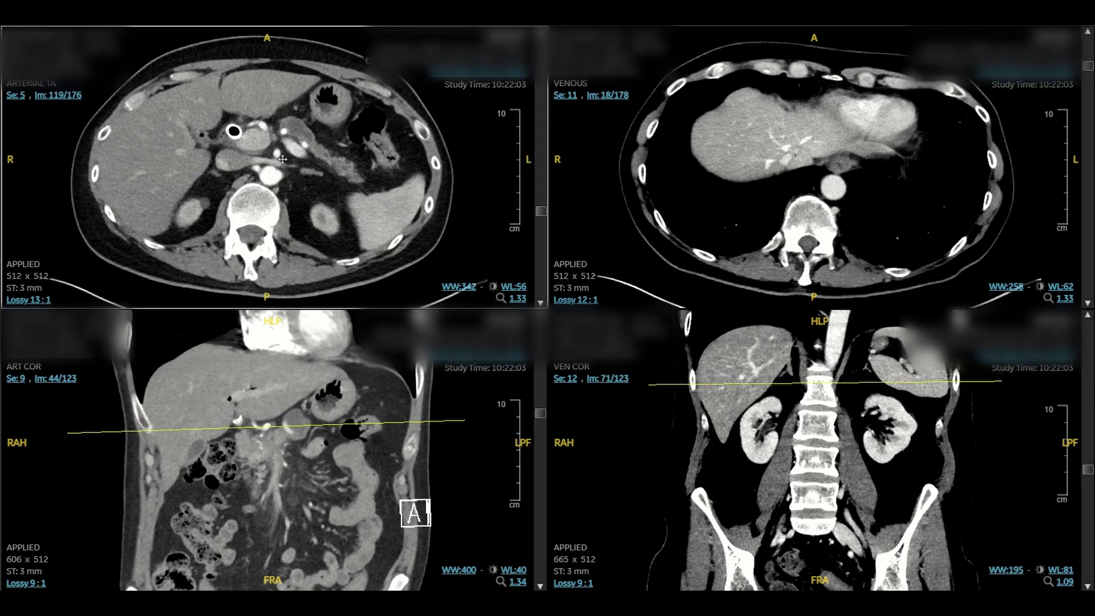
pyautogui.scroll(-4, 283, 164)
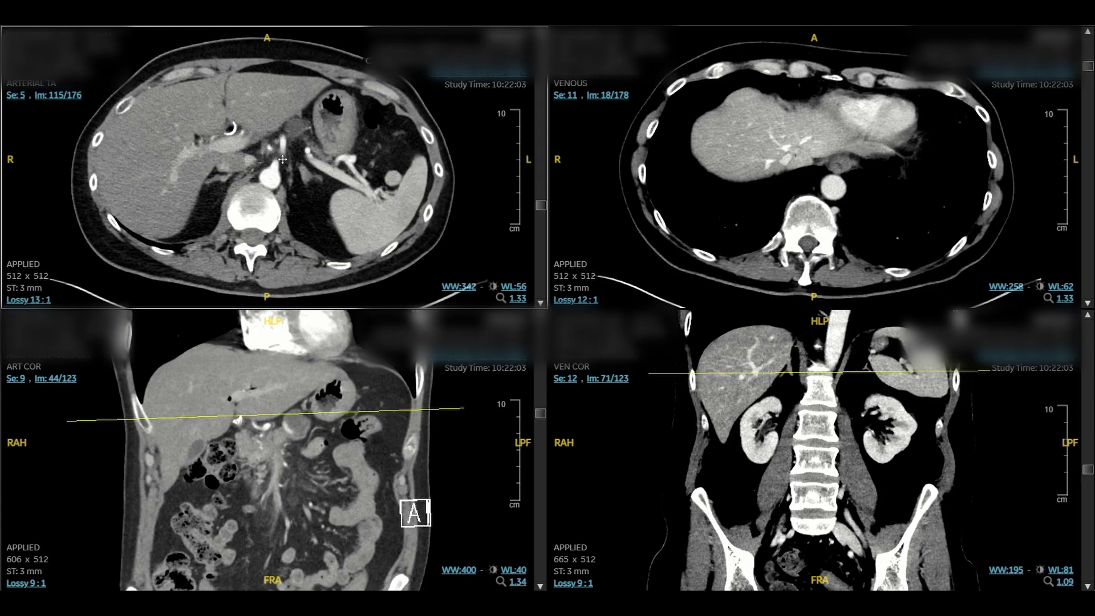
pyautogui.scroll(-5, 282, 138)
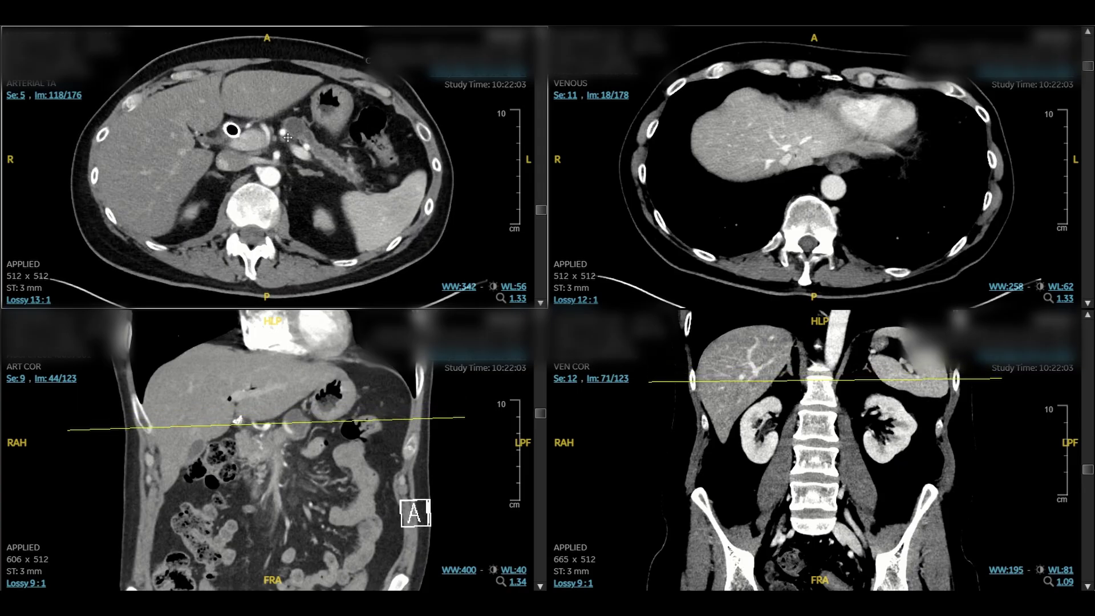
pyautogui.scroll(12, 298, 152)
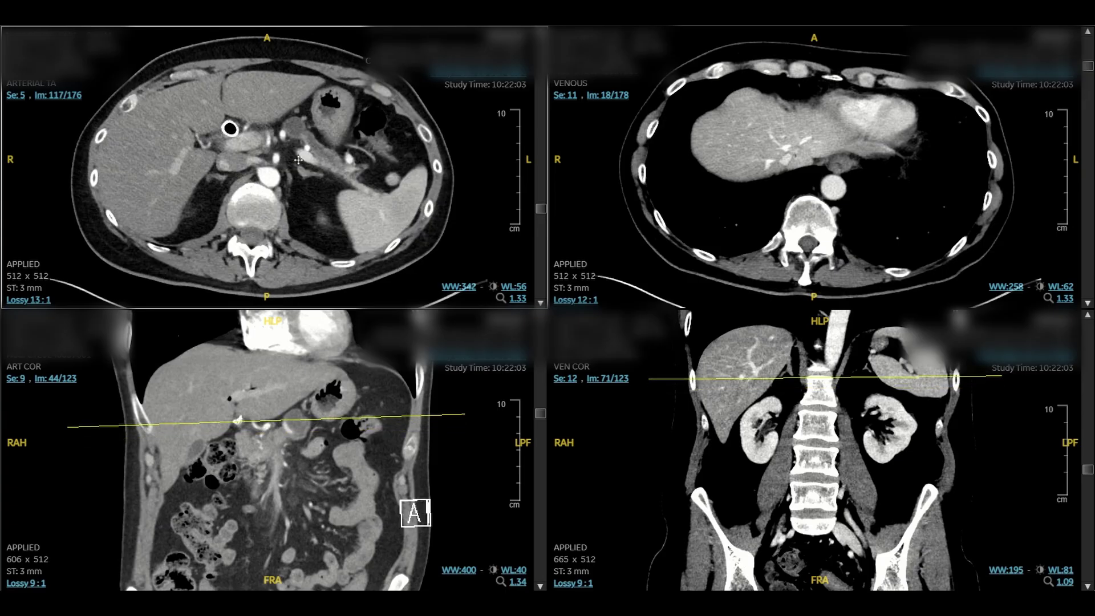
pyautogui.scroll(-3, 299, 164)
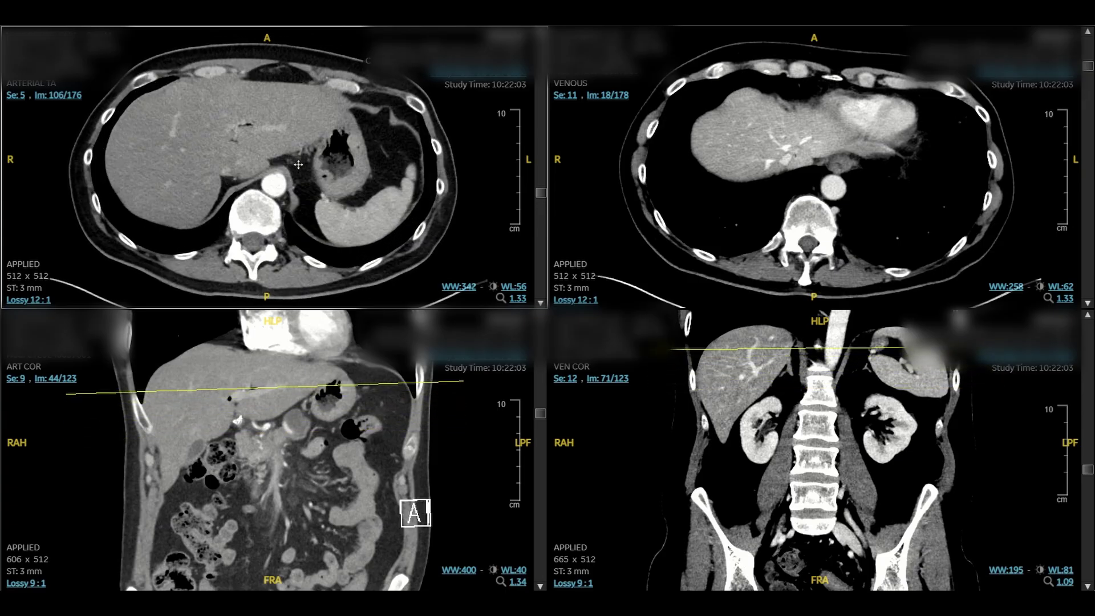
pyautogui.scroll(1, 290, 154)
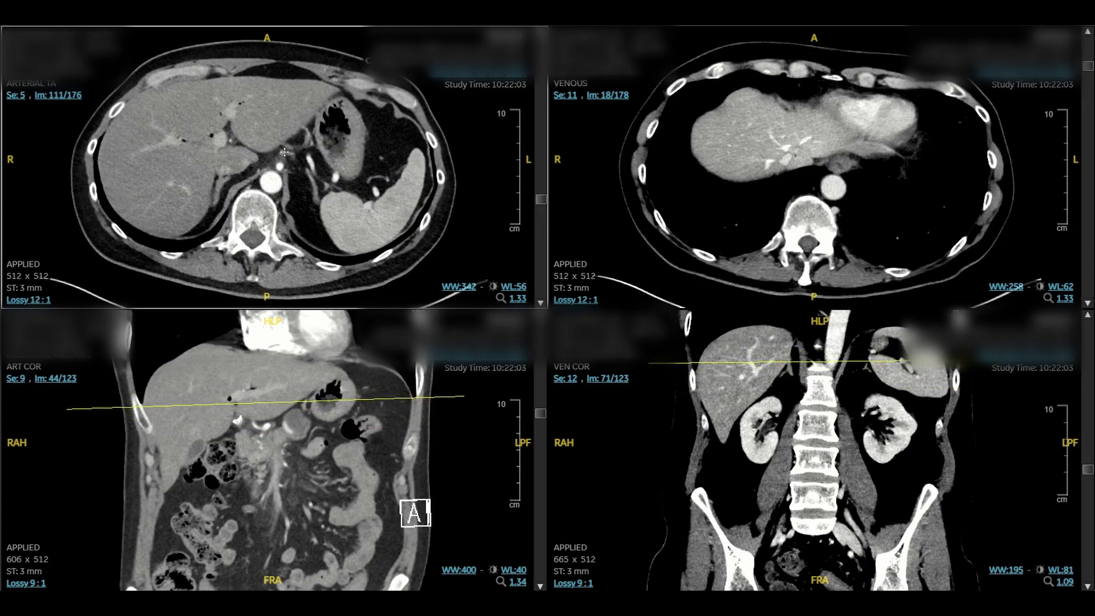
# Page the arterial axial series down through the pancreas to image 123/176 at kidney level.
pyautogui.scroll(-1, 281, 153)
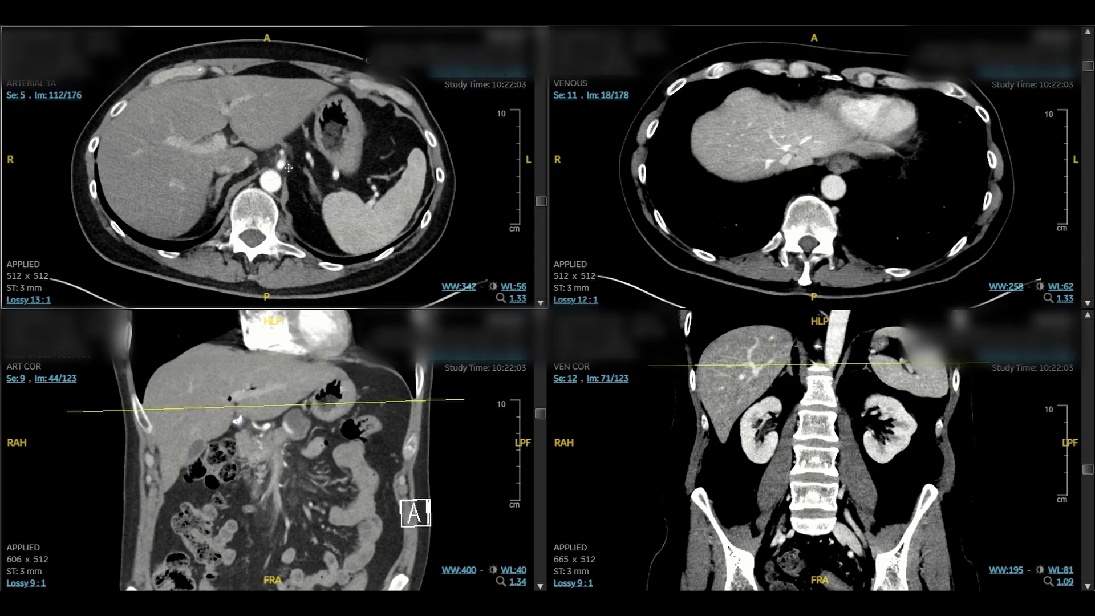
pyautogui.scroll(-9, 288, 168)
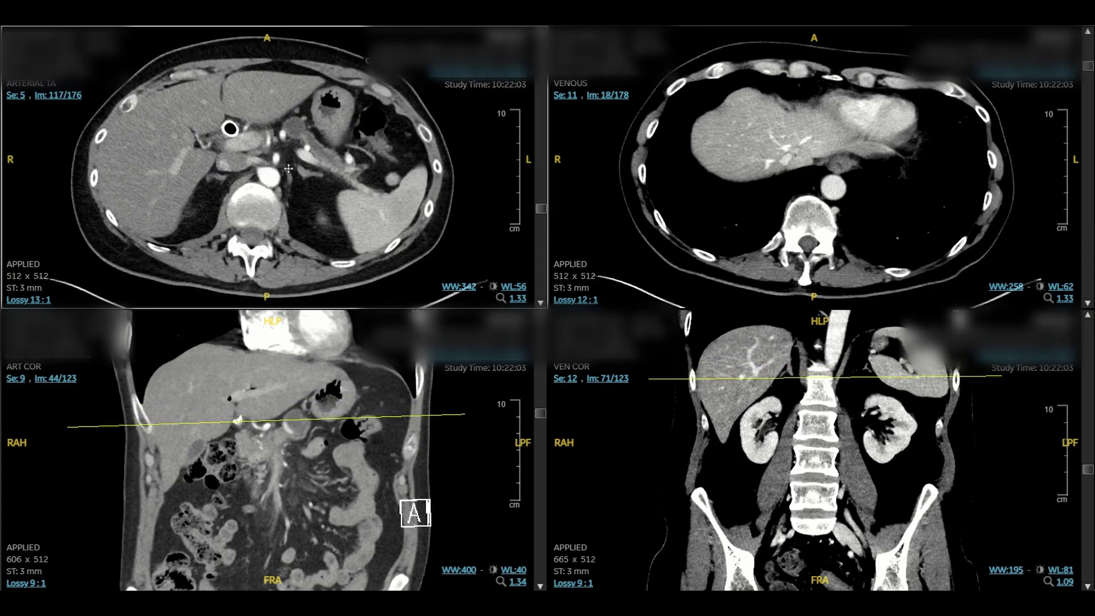
pyautogui.scroll(8, 262, 138)
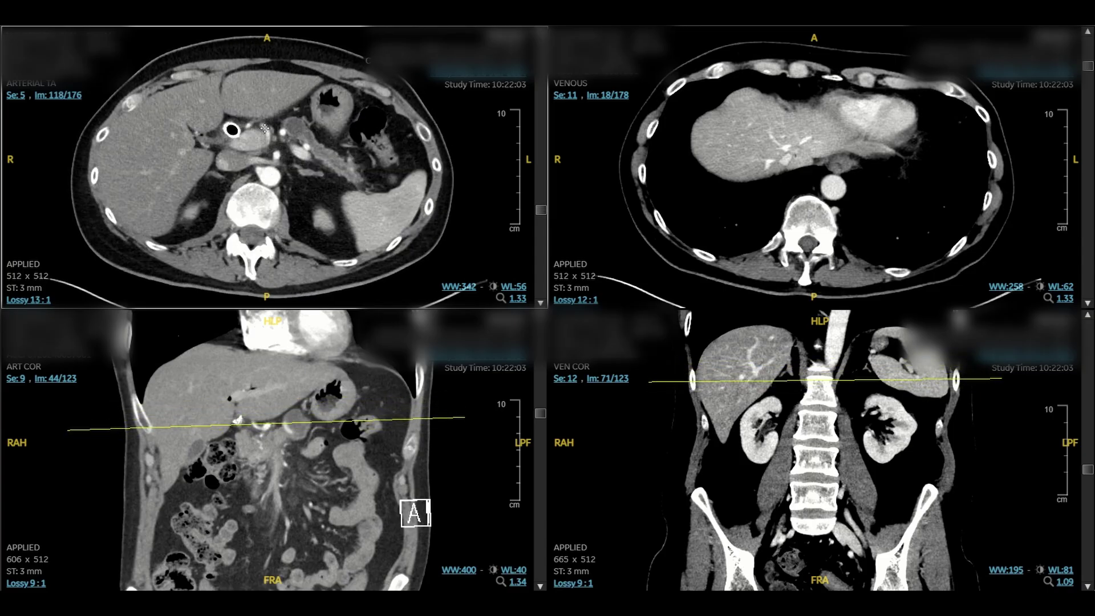
pyautogui.scroll(-2, 246, 137)
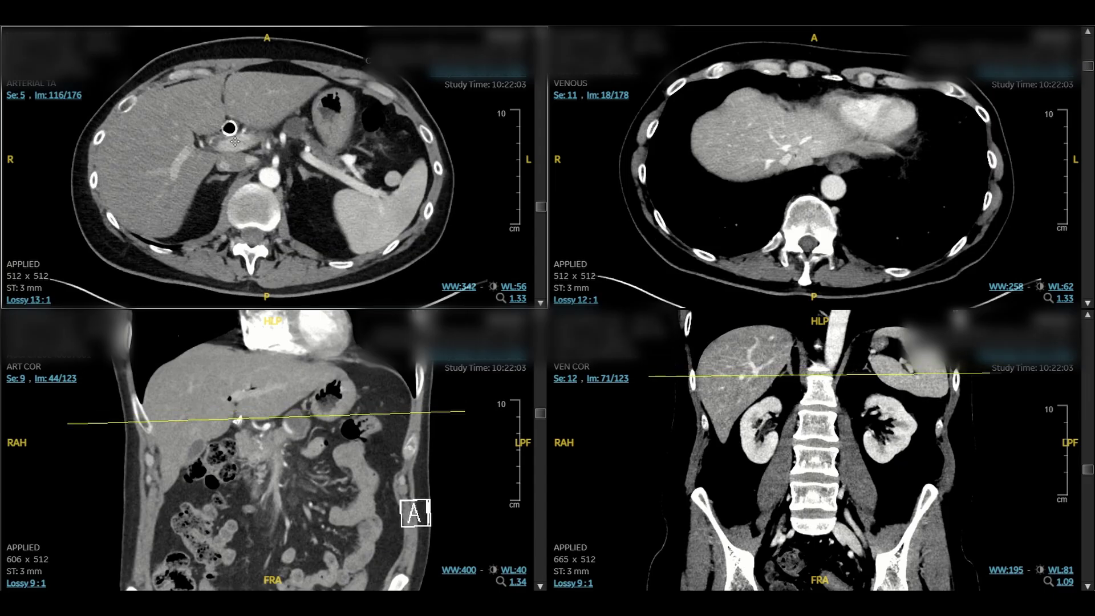
pyautogui.scroll(-2, 245, 149)
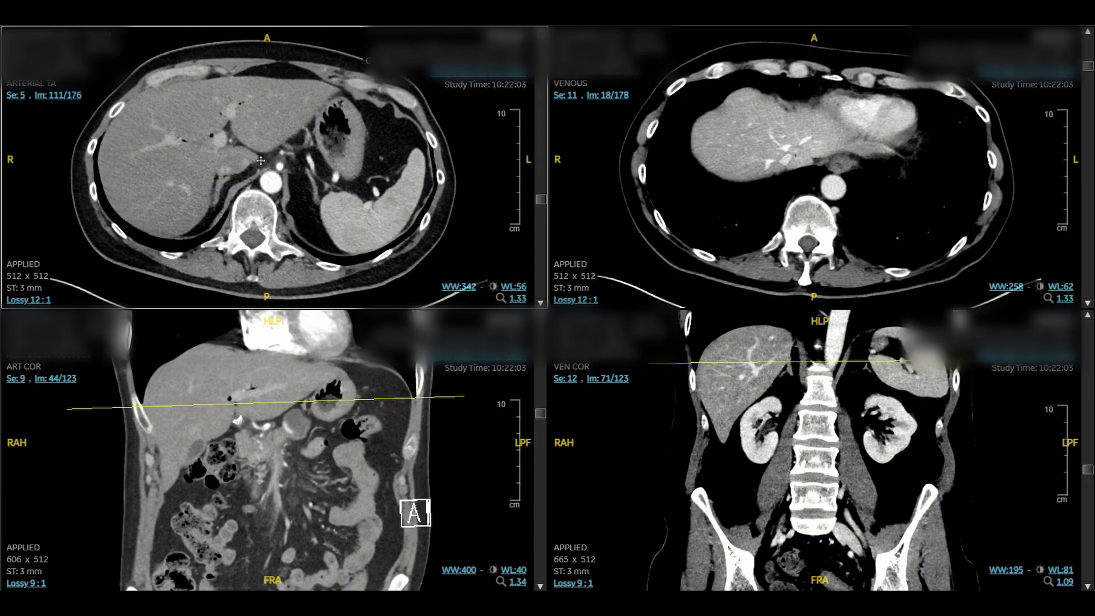
pyautogui.scroll(-2, 273, 152)
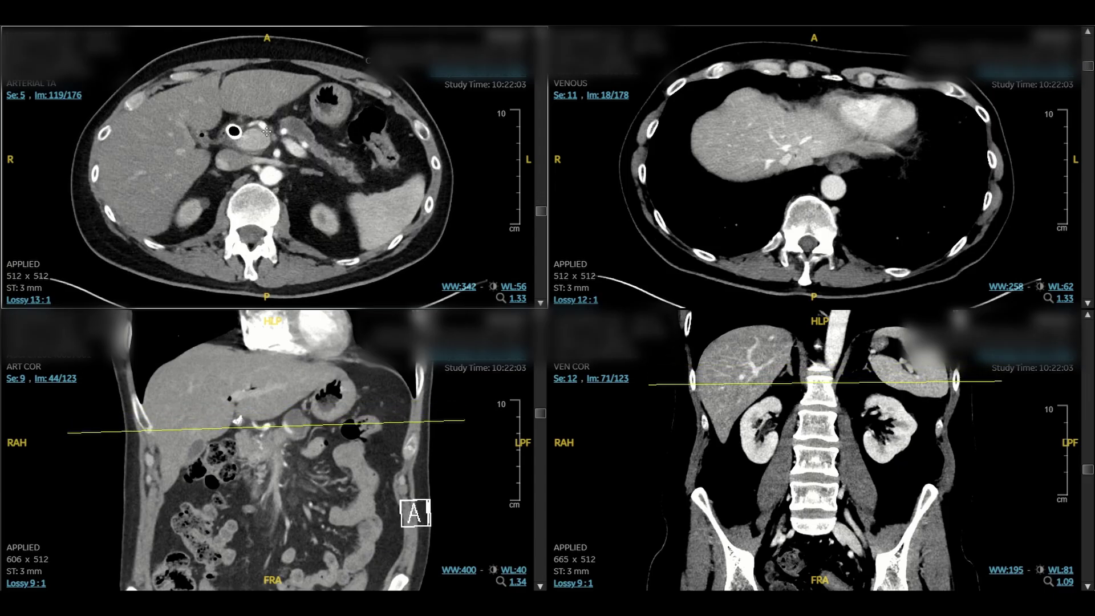
pyautogui.scroll(4, 253, 126)
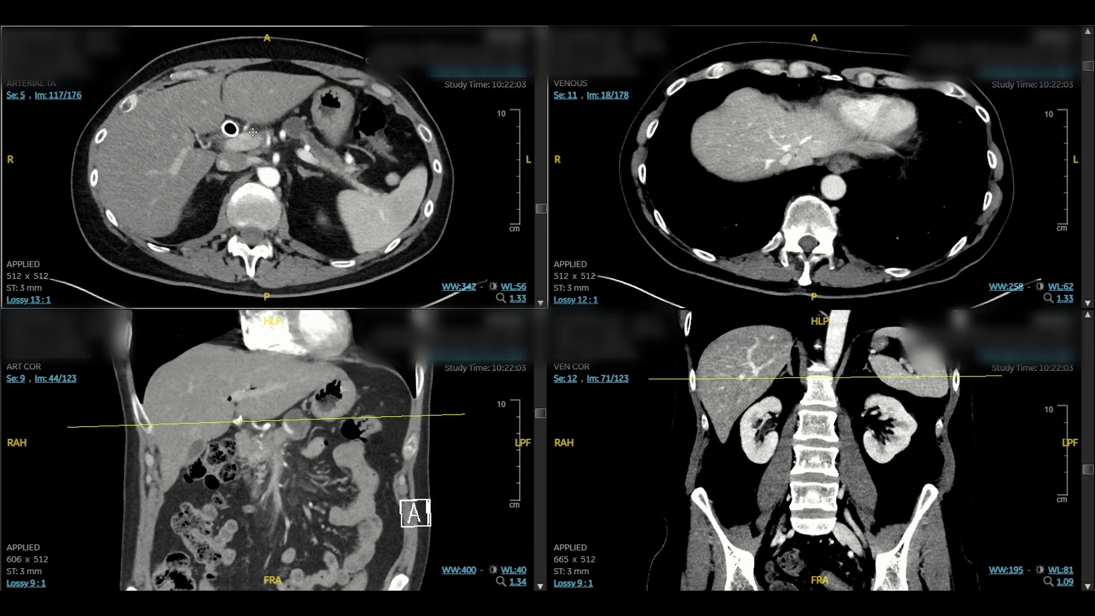
pyautogui.scroll(1, 250, 133)
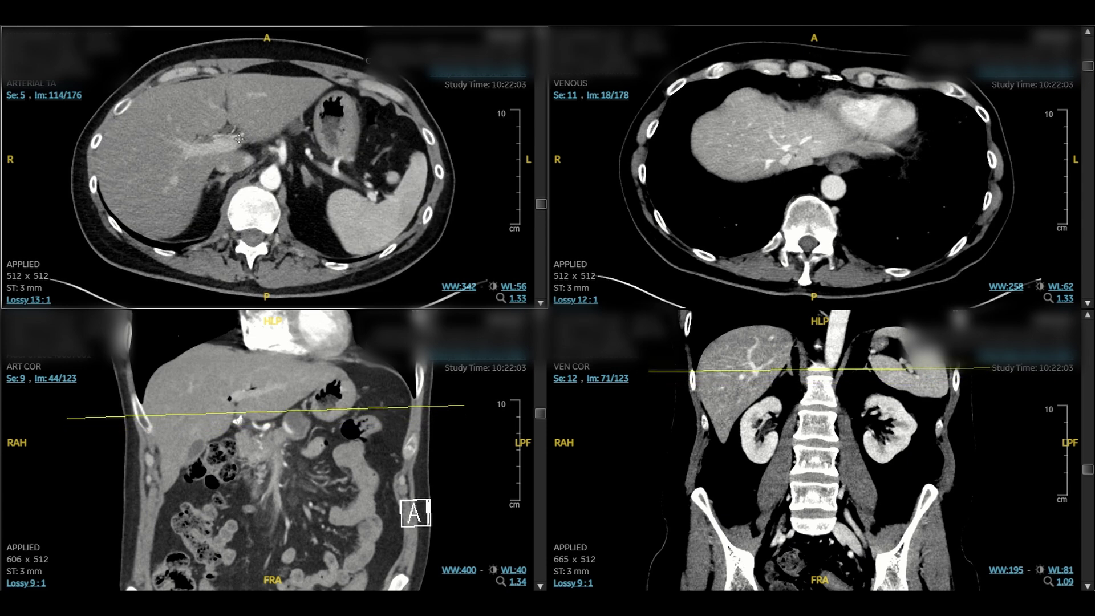
pyautogui.scroll(-1, 232, 136)
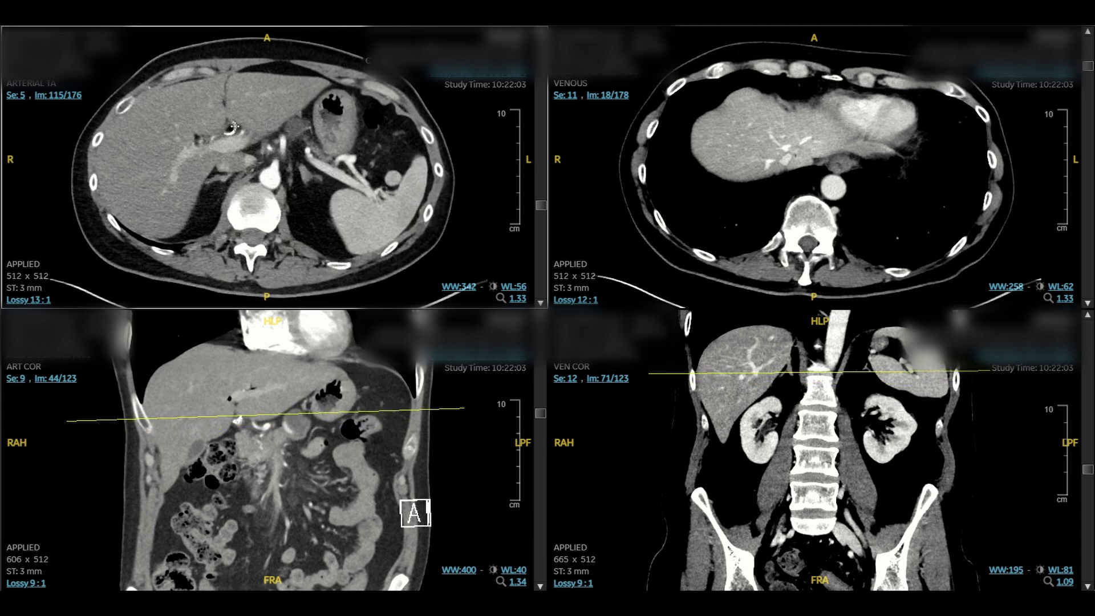
pyautogui.scroll(3, 243, 149)
pyautogui.scroll(-1, 246, 156)
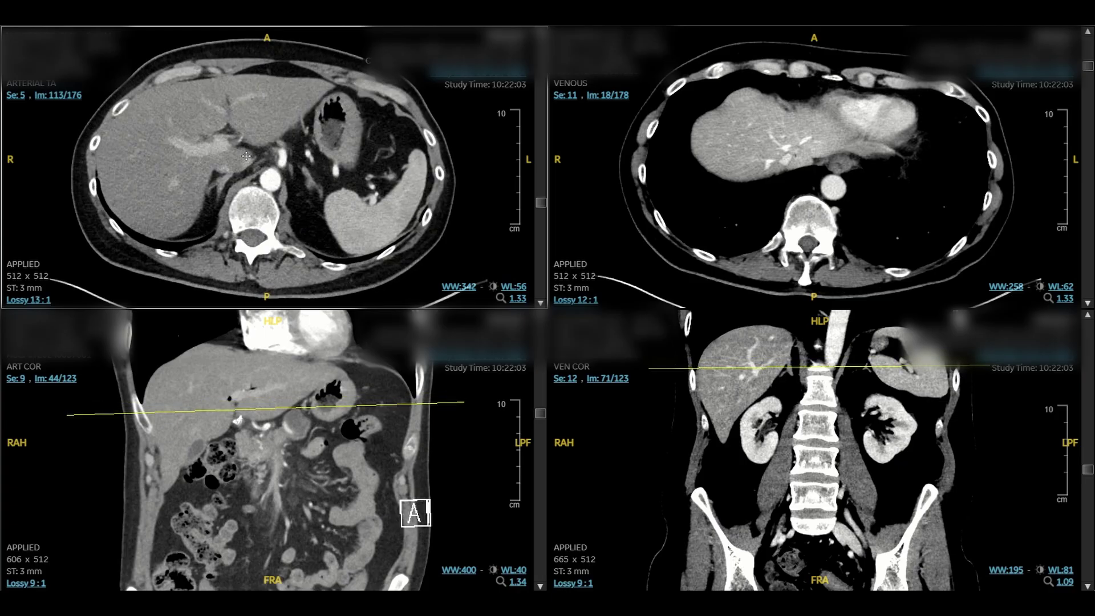
pyautogui.scroll(-8, 246, 156)
pyautogui.scroll(-2, 247, 138)
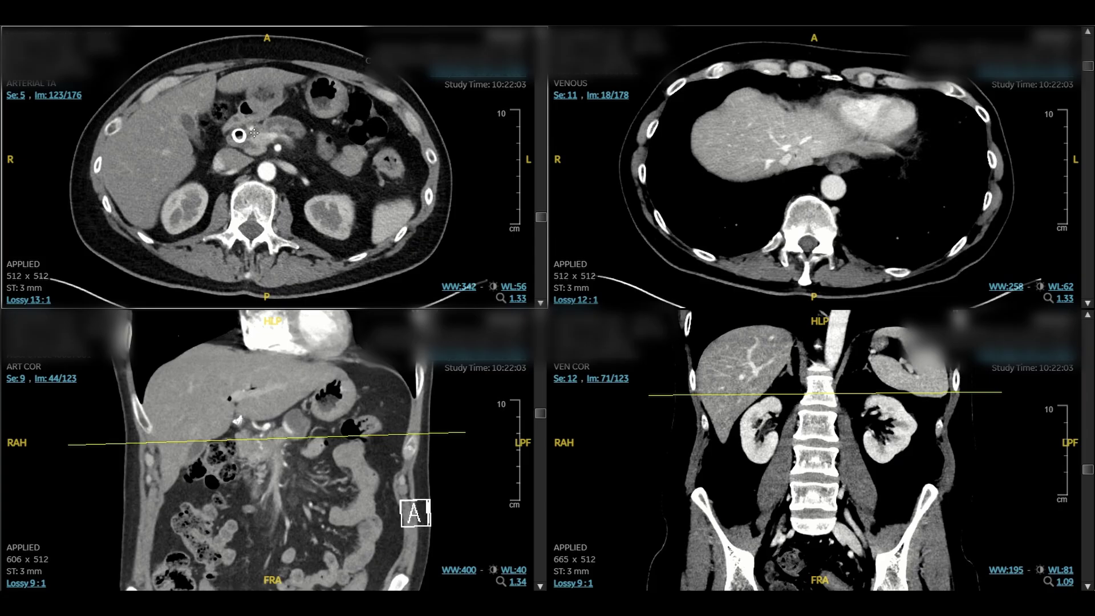
# Page the arterial axial series from image 133 back up to image 116/176 at the liver and spleen.
pyautogui.scroll(-1, 259, 135)
pyautogui.scroll(1, 254, 136)
pyautogui.scroll(2, 254, 134)
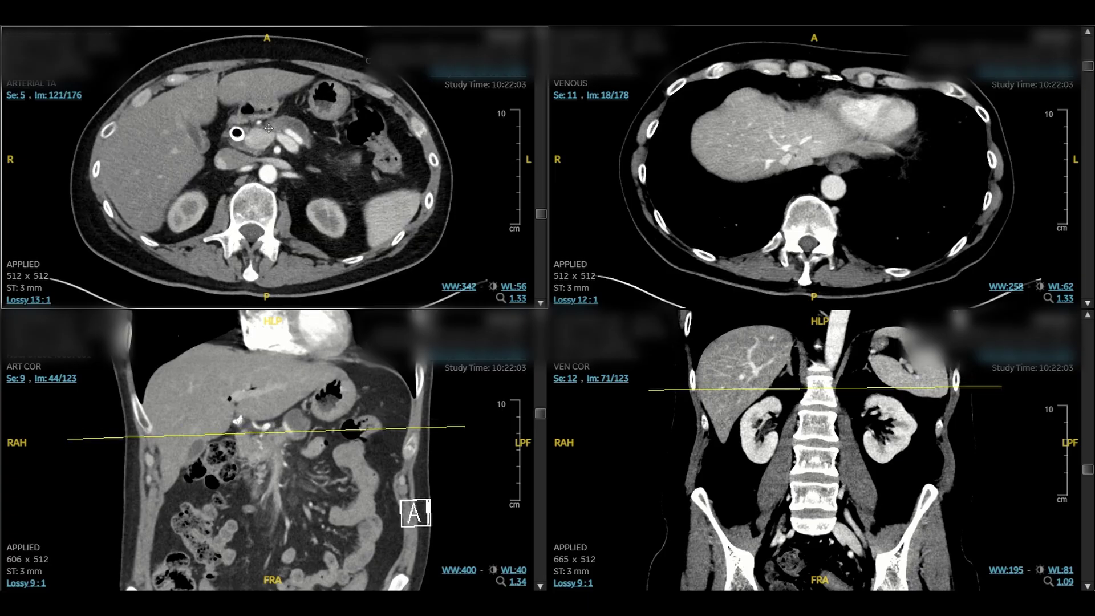
pyautogui.scroll(-2, 262, 128)
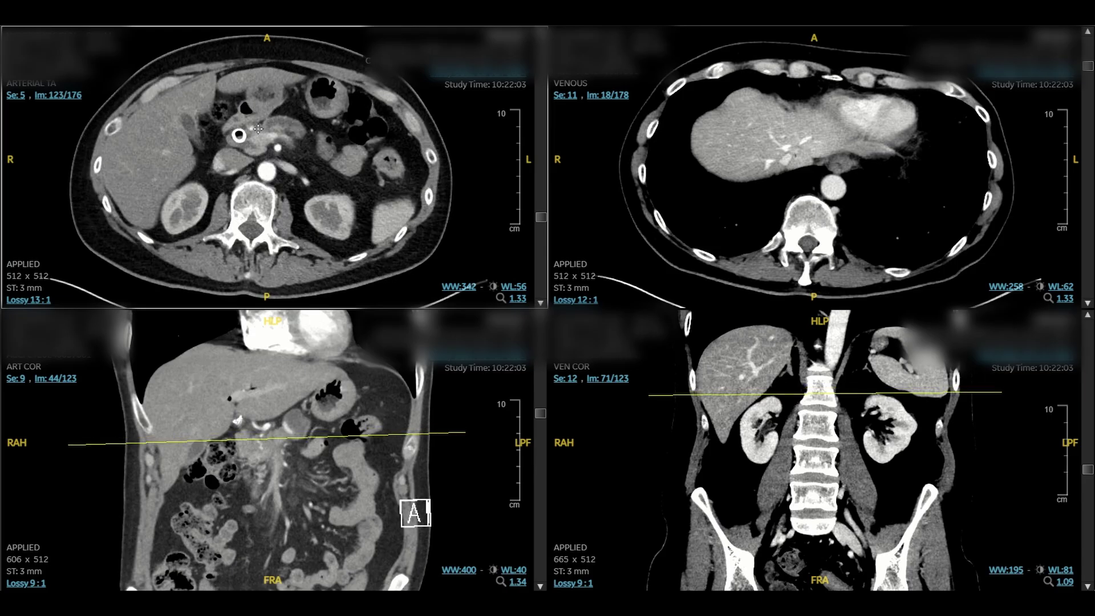
pyautogui.scroll(-3, 271, 135)
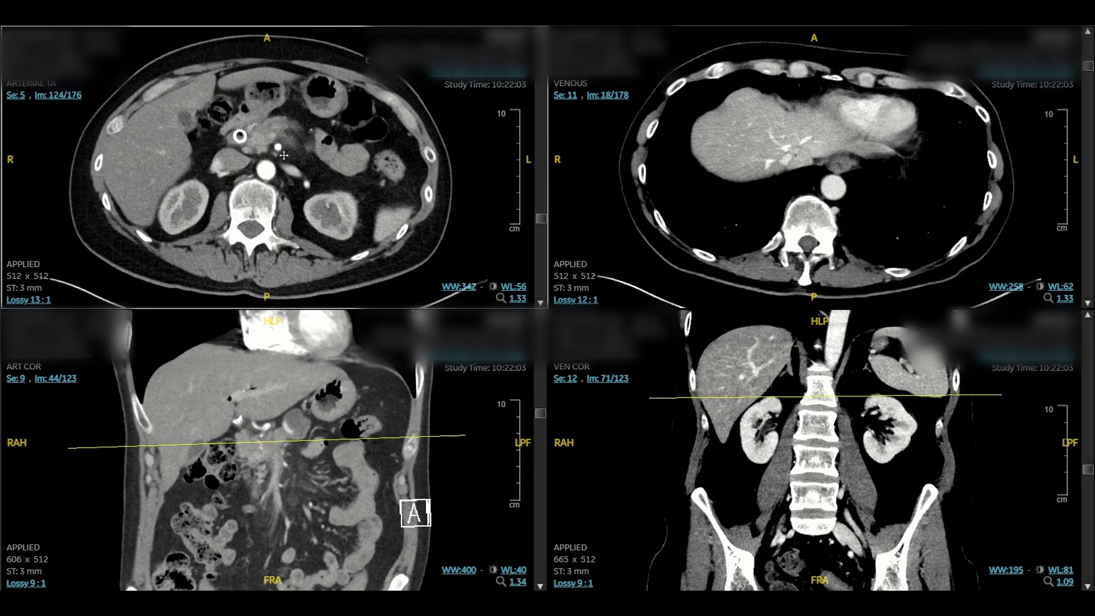
pyautogui.scroll(4, 275, 169)
pyautogui.scroll(2, 275, 171)
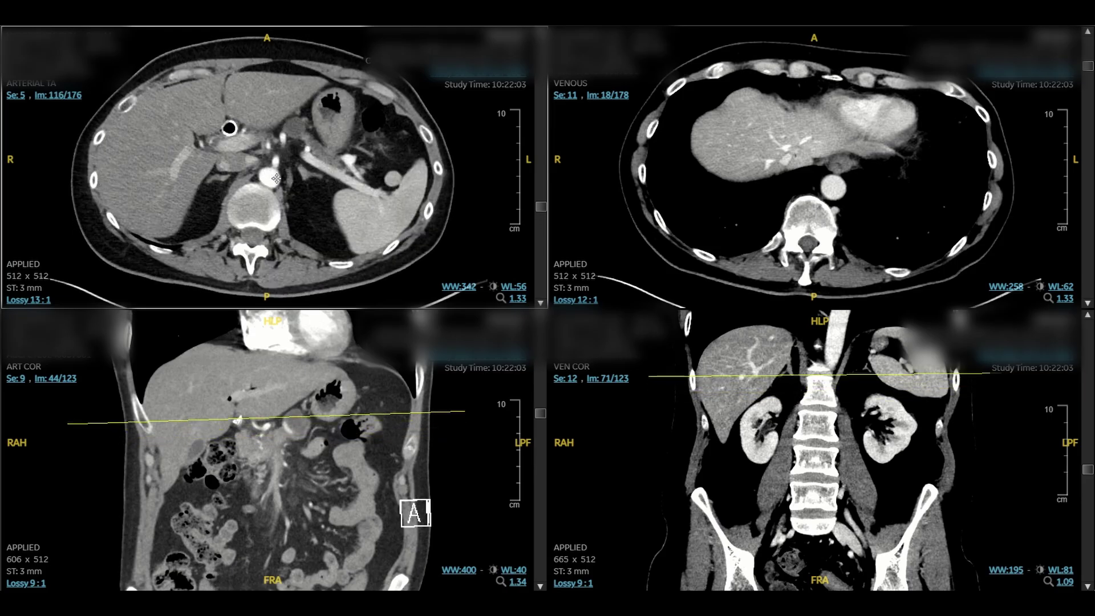
pyautogui.scroll(-2, 276, 161)
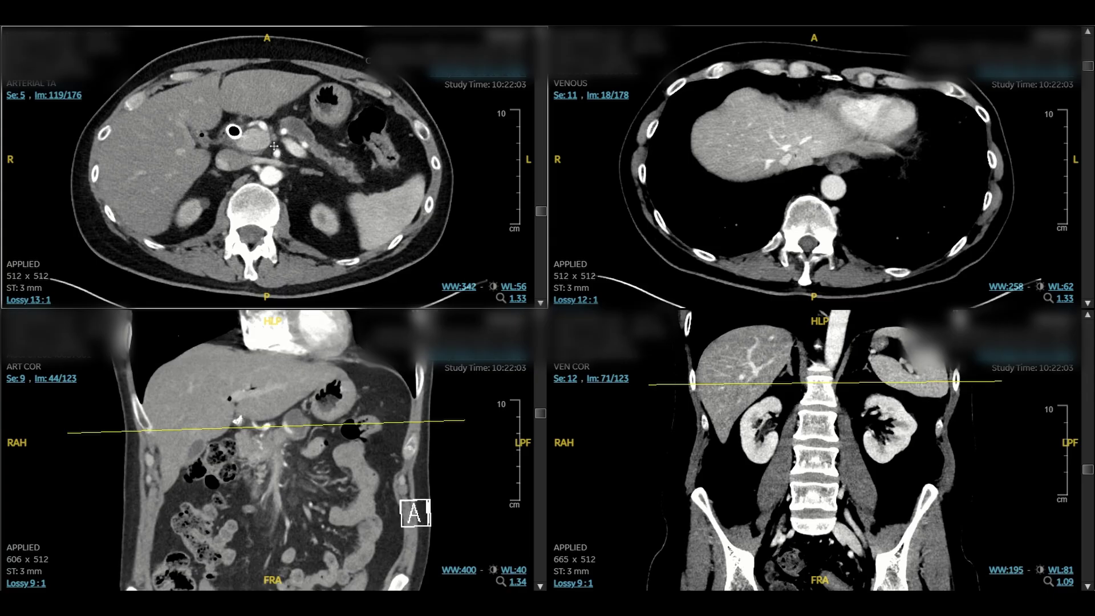
pyautogui.scroll(-3, 271, 155)
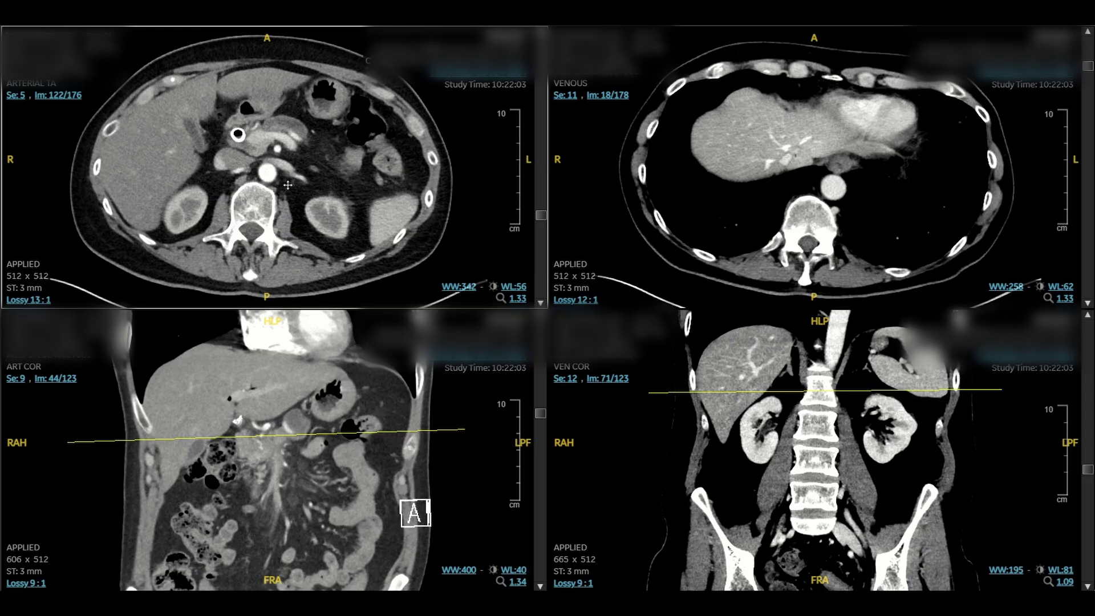
pyautogui.scroll(-4, 288, 185)
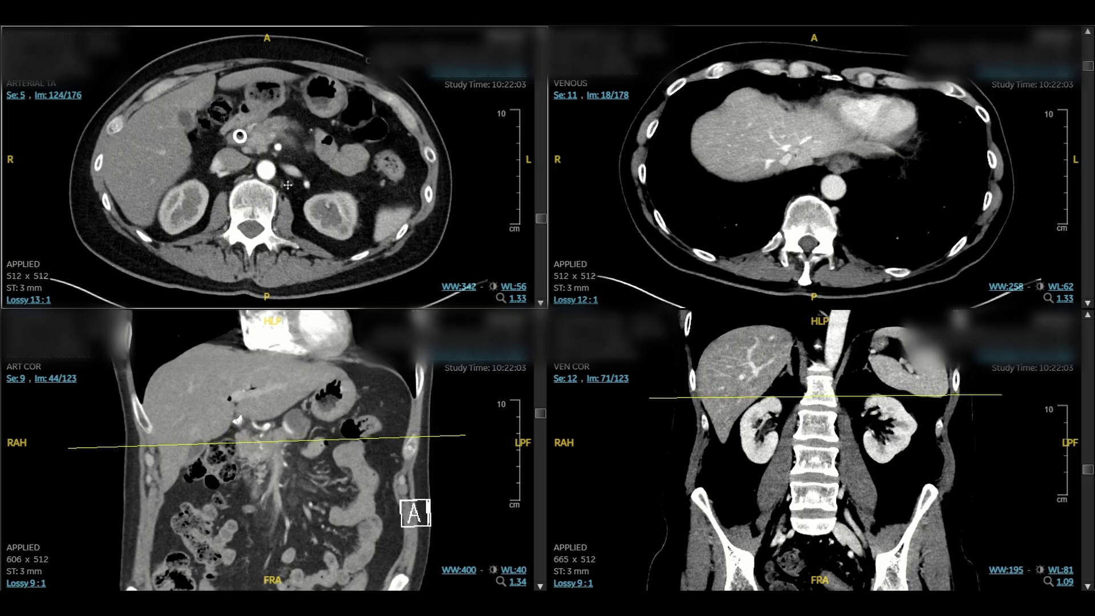
pyautogui.scroll(5, 288, 185)
pyautogui.scroll(-3, 282, 171)
pyautogui.scroll(-1, 268, 152)
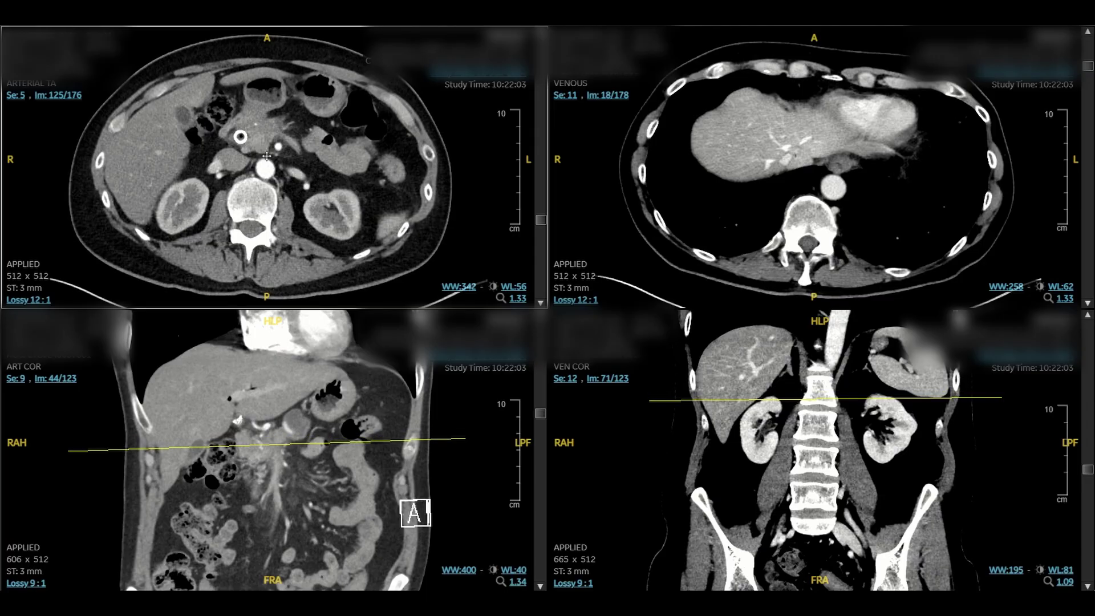
pyautogui.scroll(-6, 269, 180)
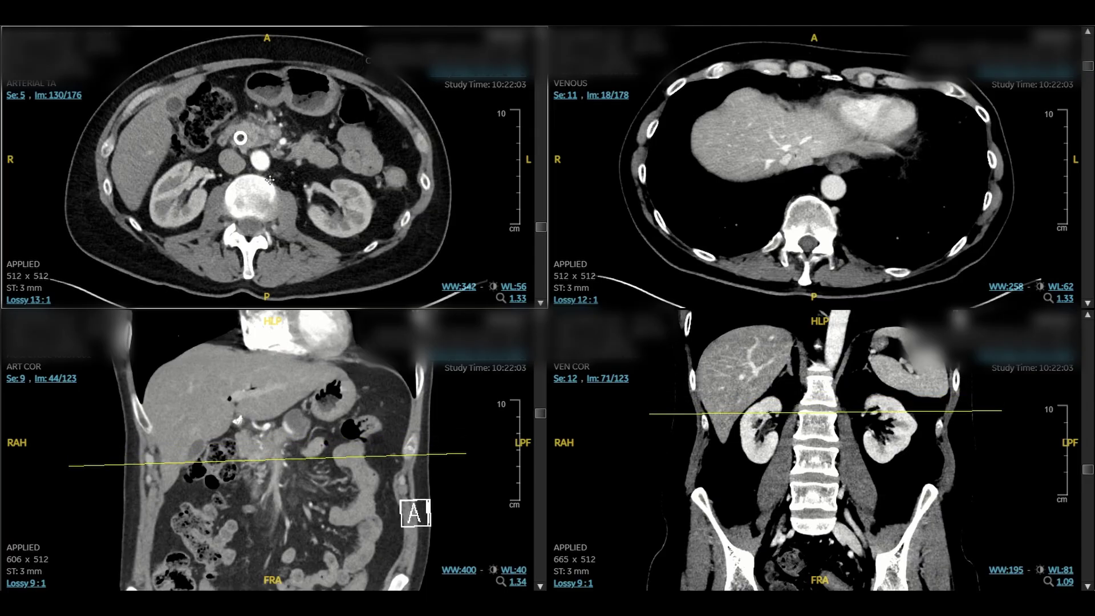
pyautogui.scroll(2, 270, 180)
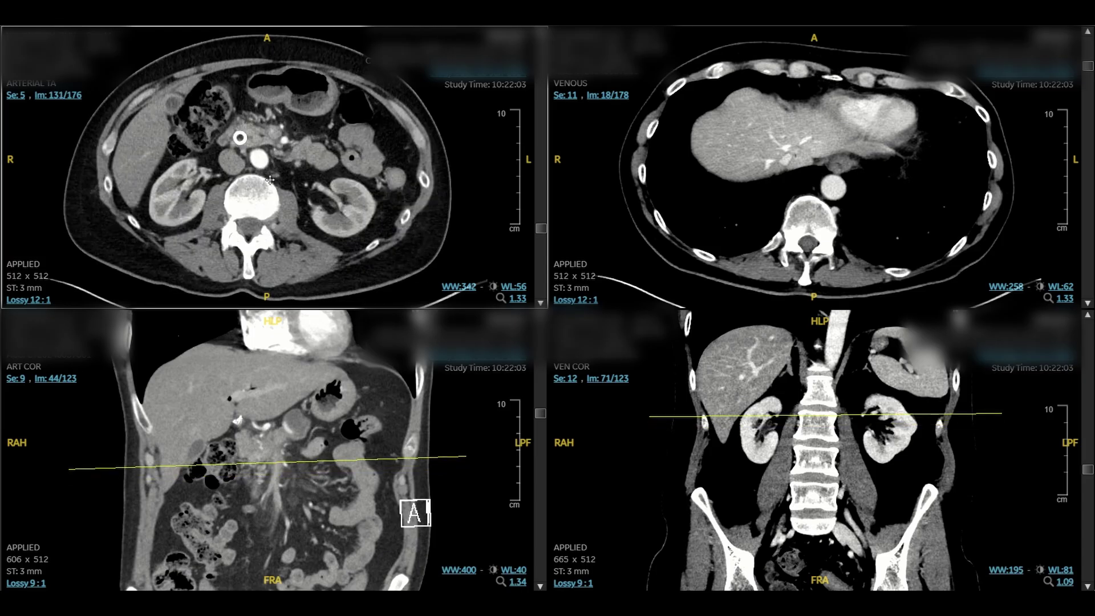
pyautogui.scroll(-3, 270, 181)
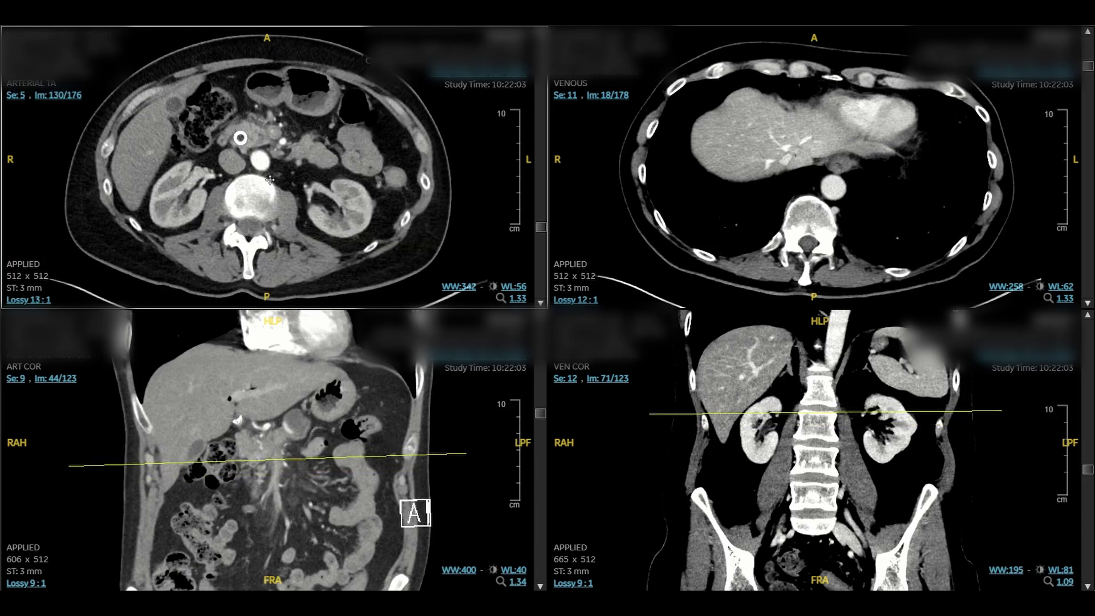
pyautogui.scroll(-9, 270, 180)
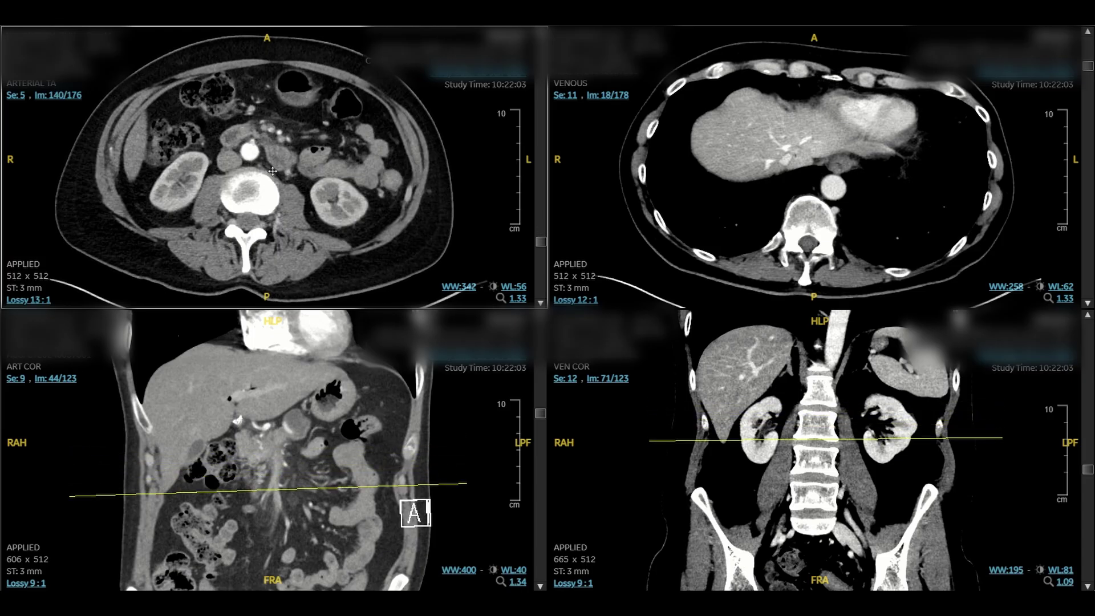
pyautogui.scroll(6, 283, 140)
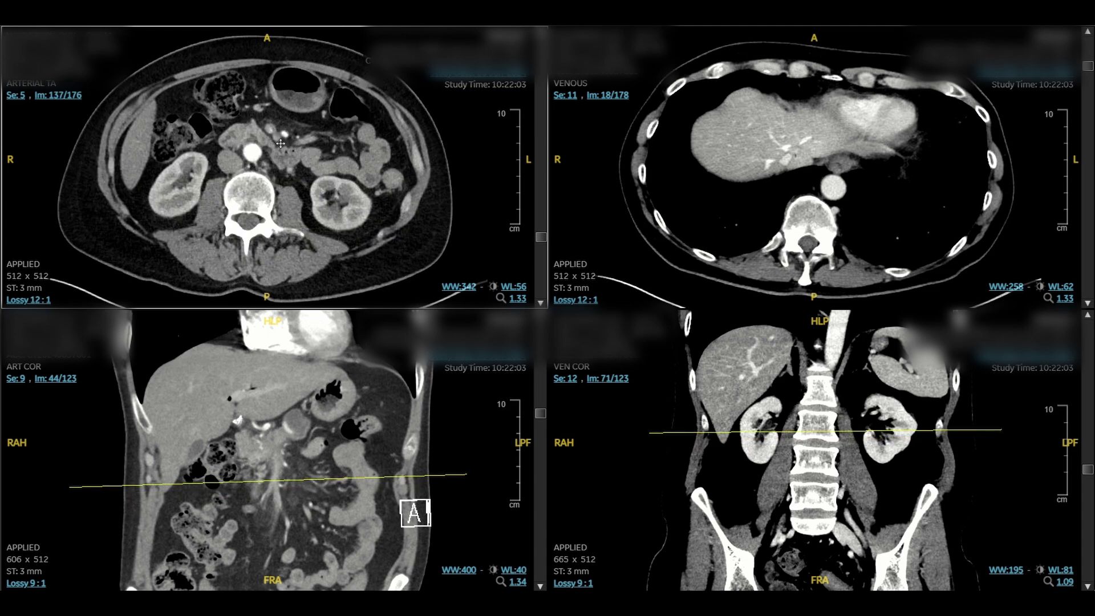
pyautogui.scroll(3, 282, 152)
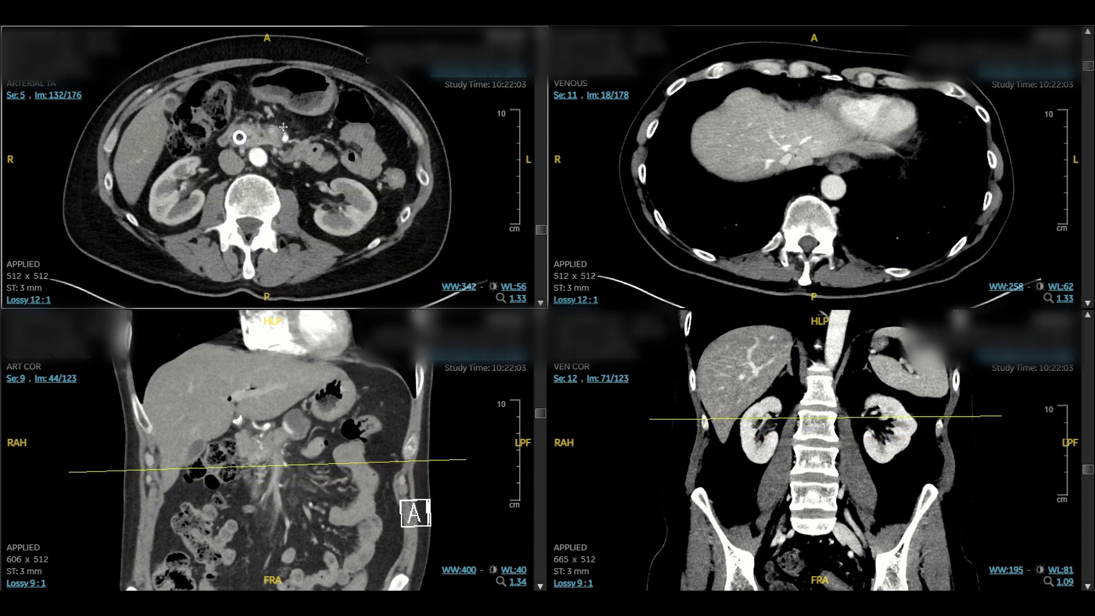
pyautogui.scroll(4, 285, 137)
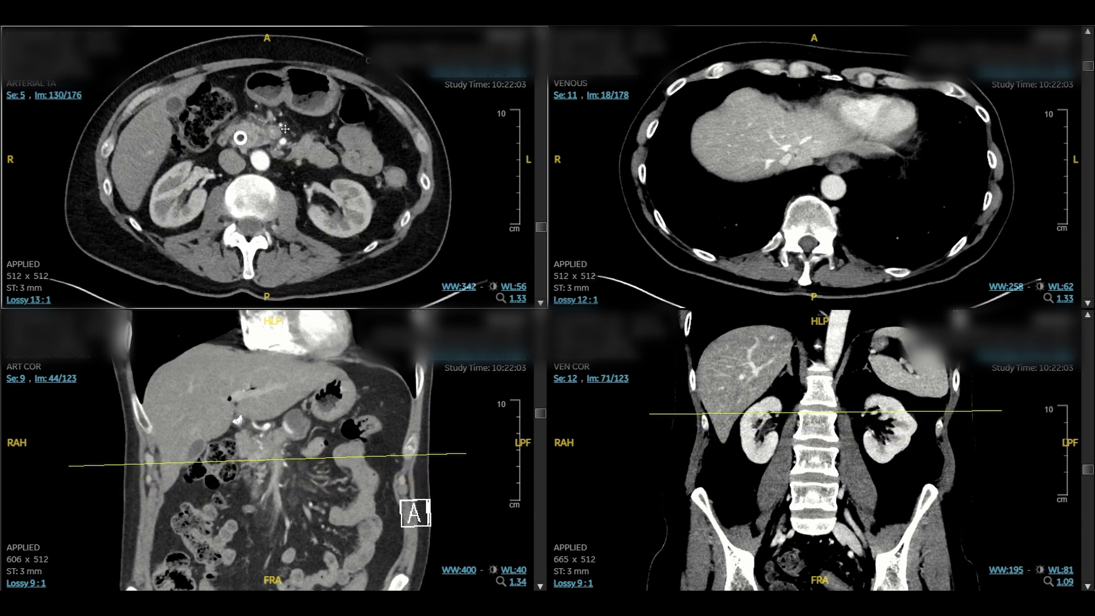
pyautogui.scroll(-3, 285, 127)
pyautogui.scroll(6, 281, 165)
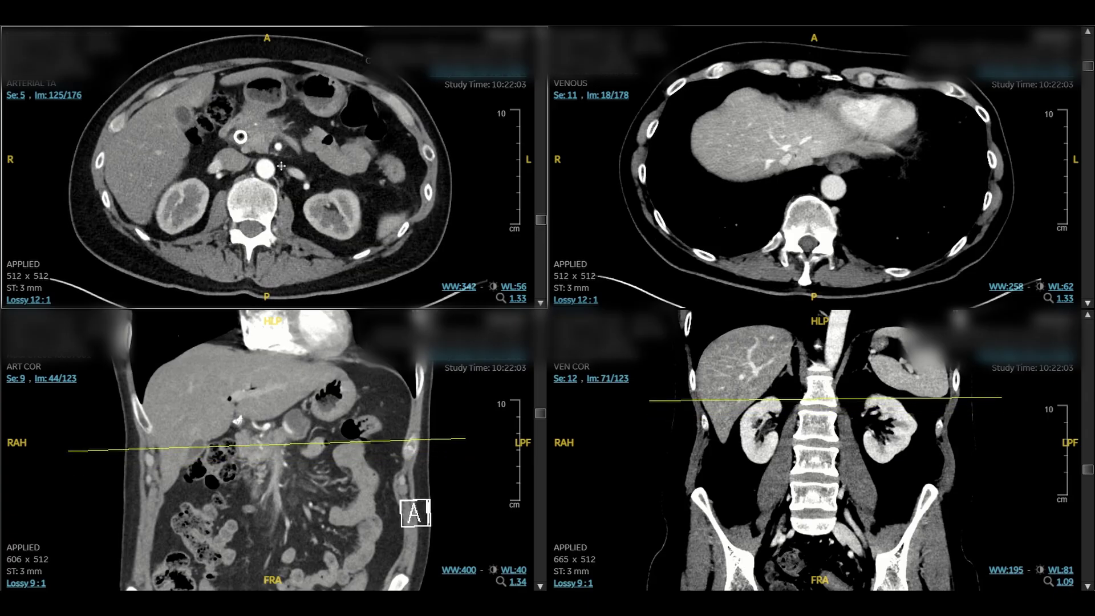
pyautogui.scroll(-3, 281, 163)
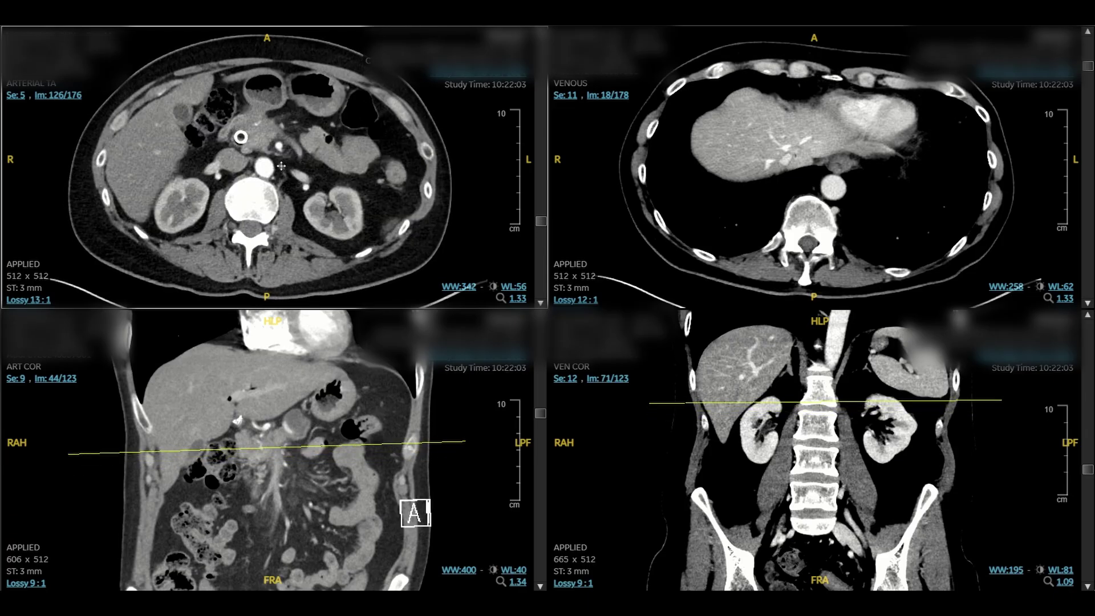
pyautogui.scroll(1, 282, 157)
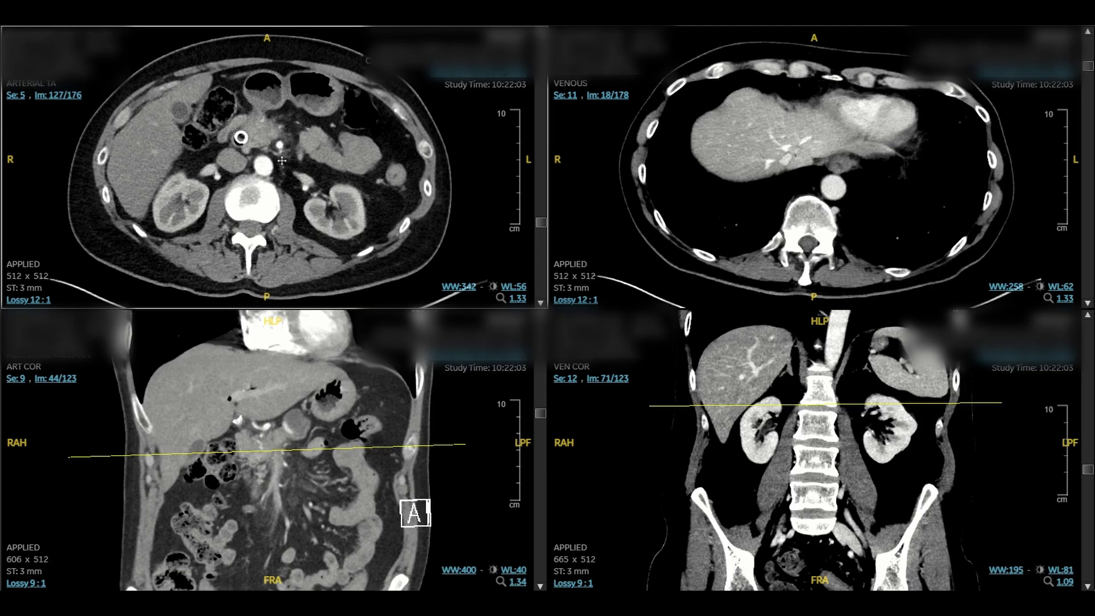
pyautogui.scroll(-1, 283, 153)
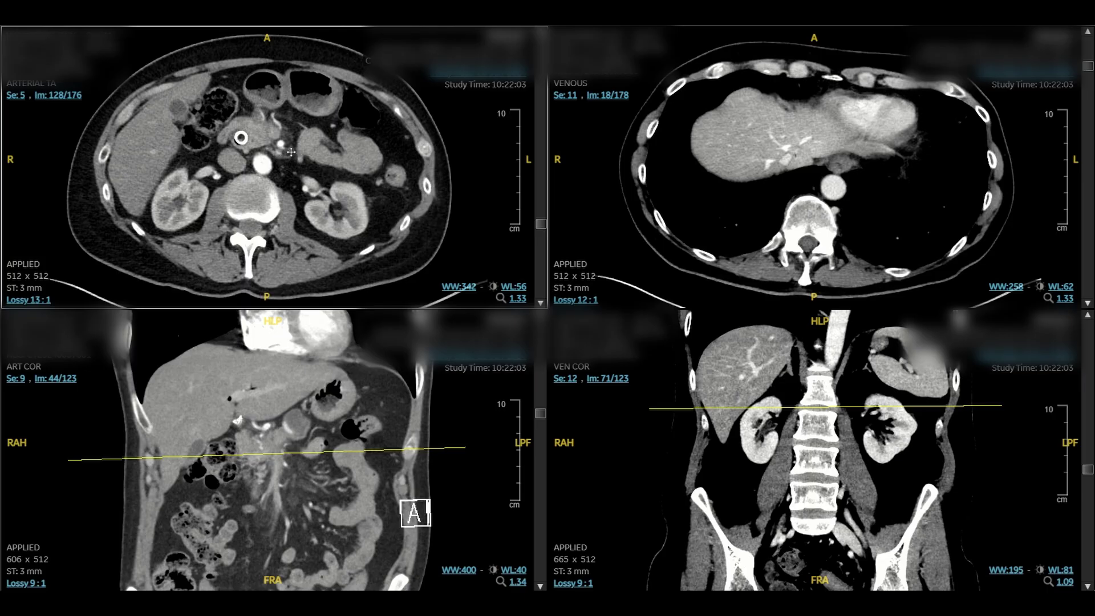
pyautogui.scroll(-2, 285, 157)
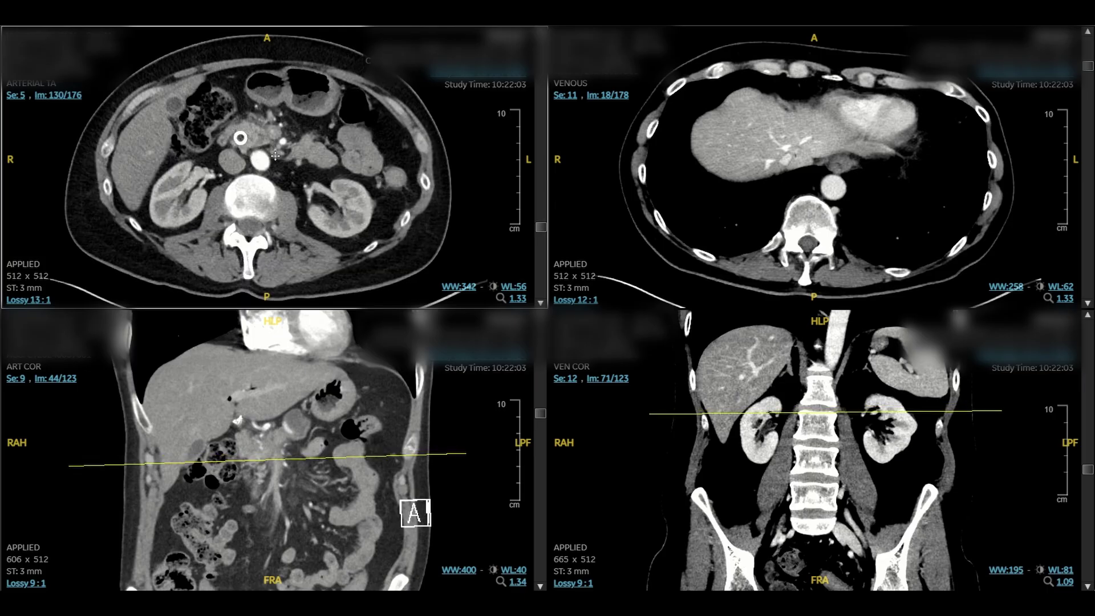
pyautogui.scroll(-3, 271, 153)
pyautogui.scroll(-2, 268, 150)
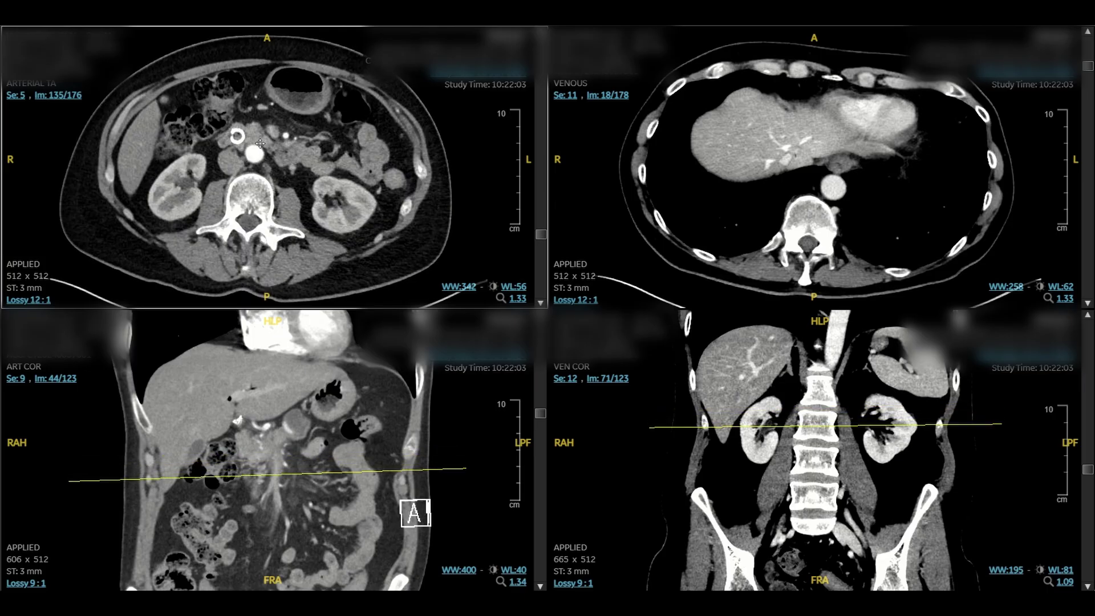
pyautogui.scroll(-3, 266, 151)
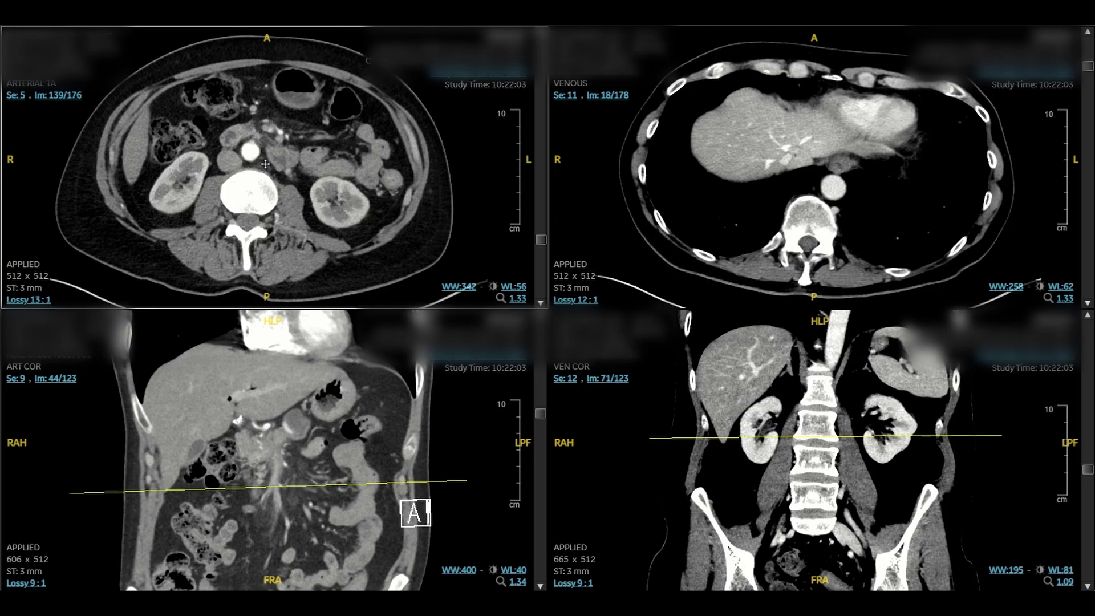
pyautogui.scroll(11, 266, 164)
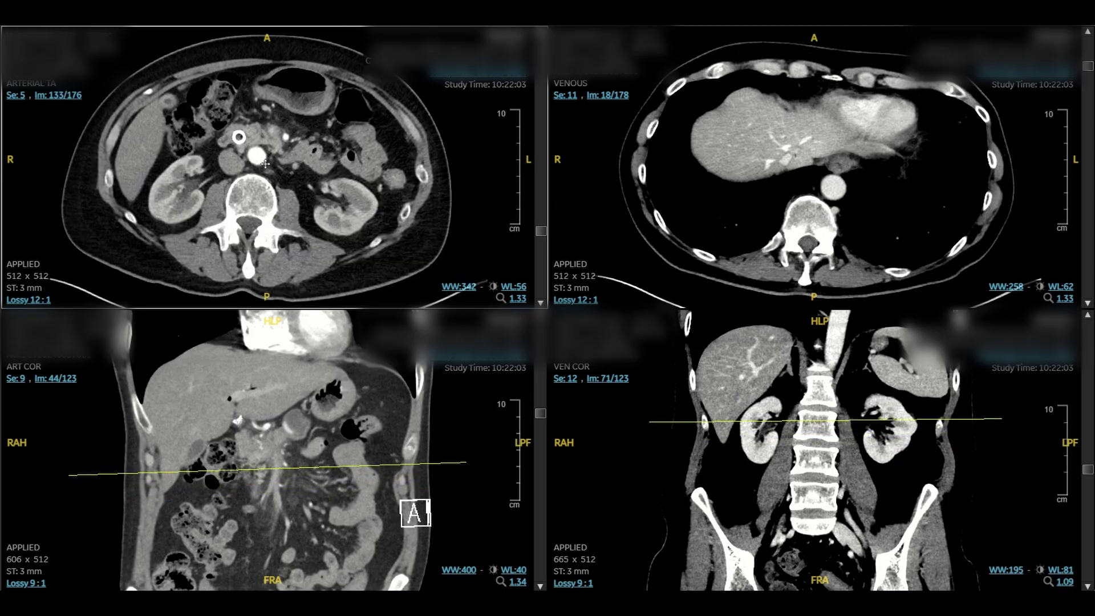
pyautogui.scroll(13, 265, 164)
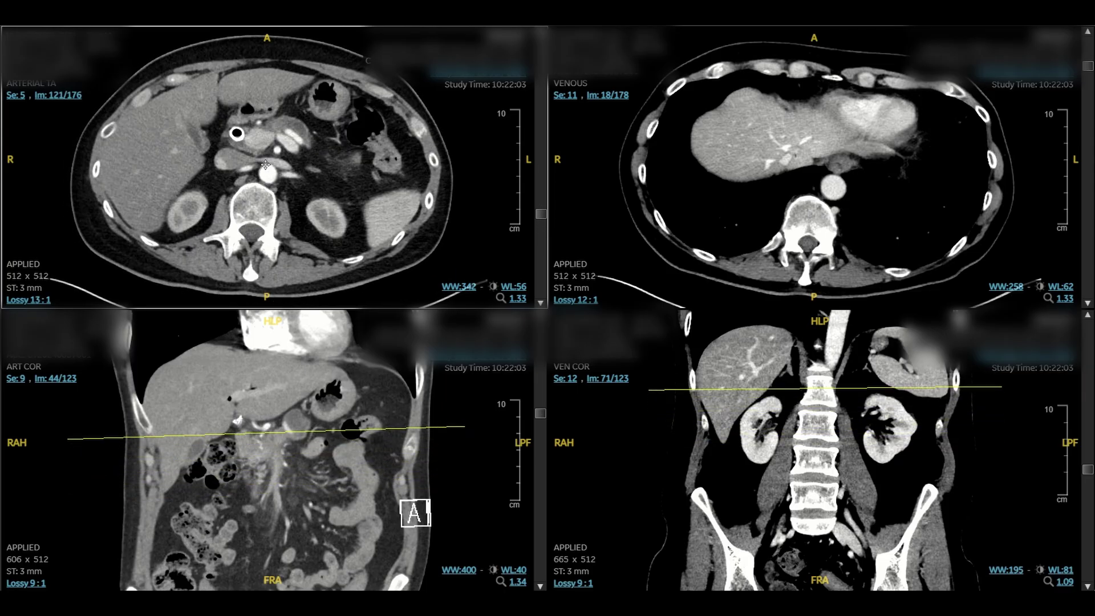
pyautogui.scroll(-2, 267, 171)
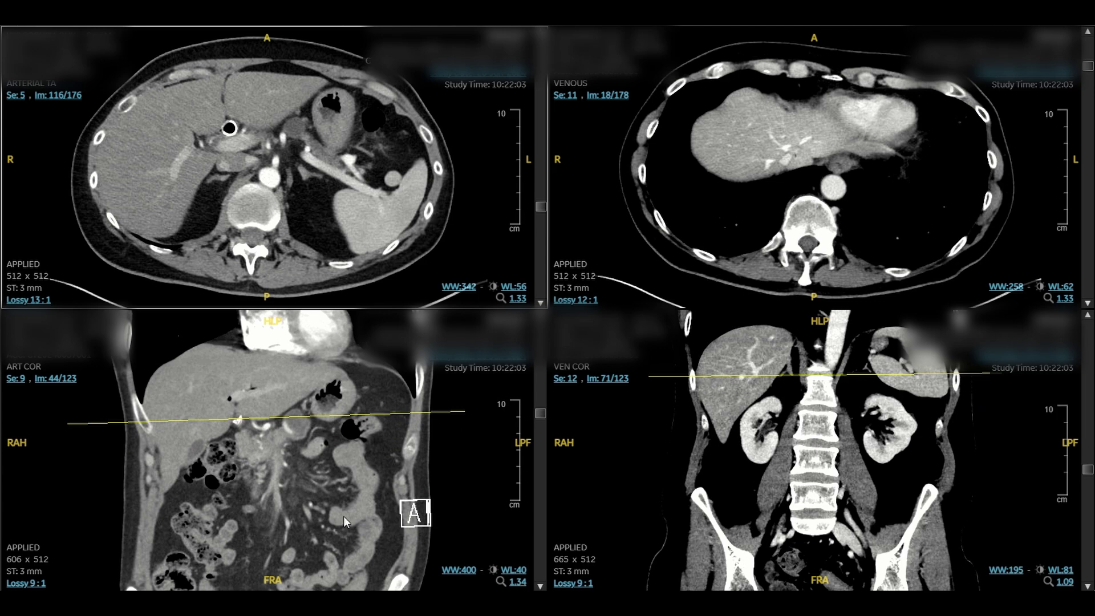
# Tilt the arterial coronal series into an oblique plane and page through images 42–56 of 123.
pyautogui.moveTo(288, 426); pyautogui.dragTo(285, 430)
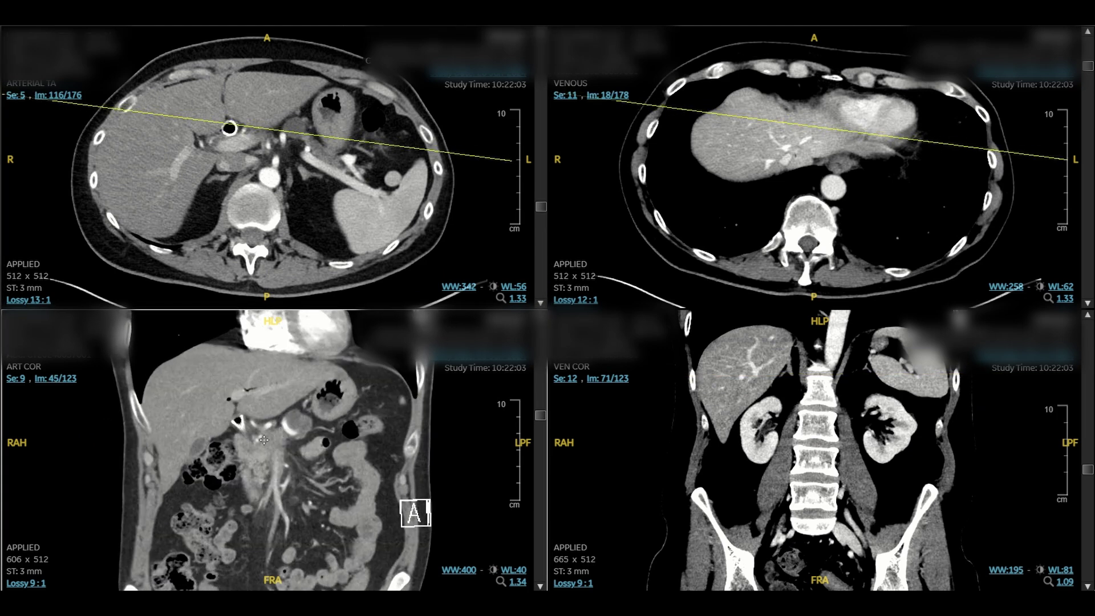
pyautogui.scroll(2, 264, 440)
pyautogui.scroll(-3, 263, 438)
pyautogui.scroll(-2, 274, 428)
pyautogui.scroll(2, 259, 442)
pyautogui.scroll(-7, 260, 444)
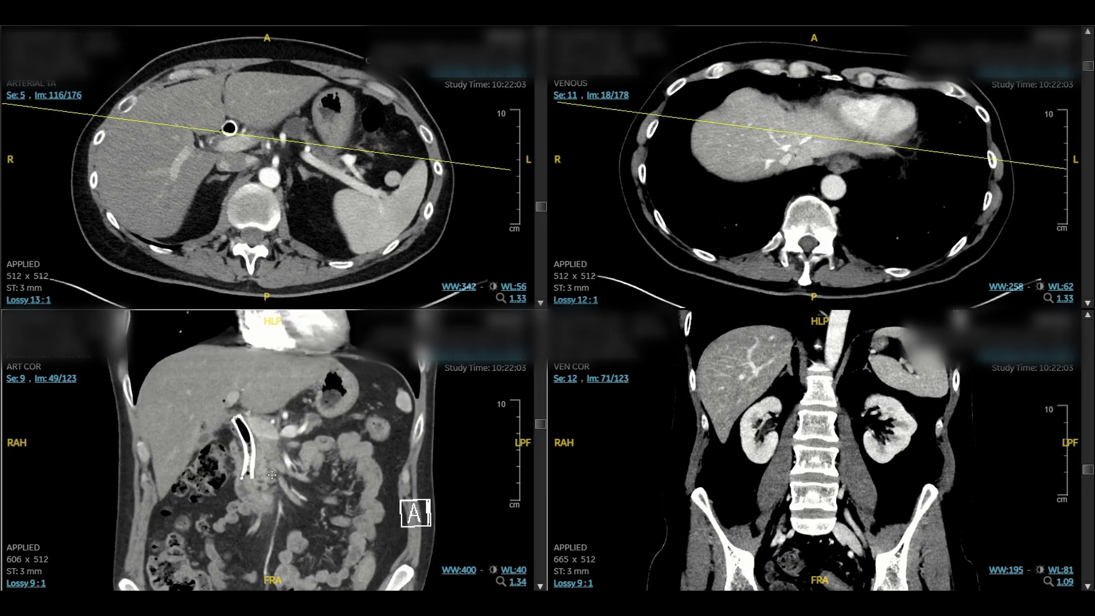
pyautogui.scroll(-8, 271, 476)
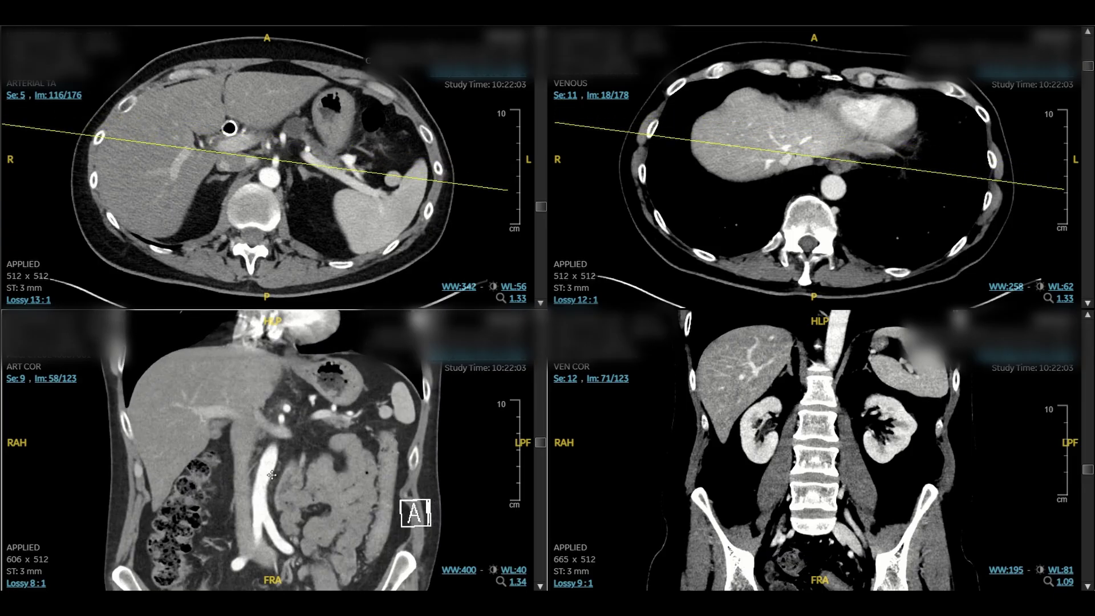
pyautogui.scroll(-4, 279, 427)
pyautogui.scroll(6, 286, 424)
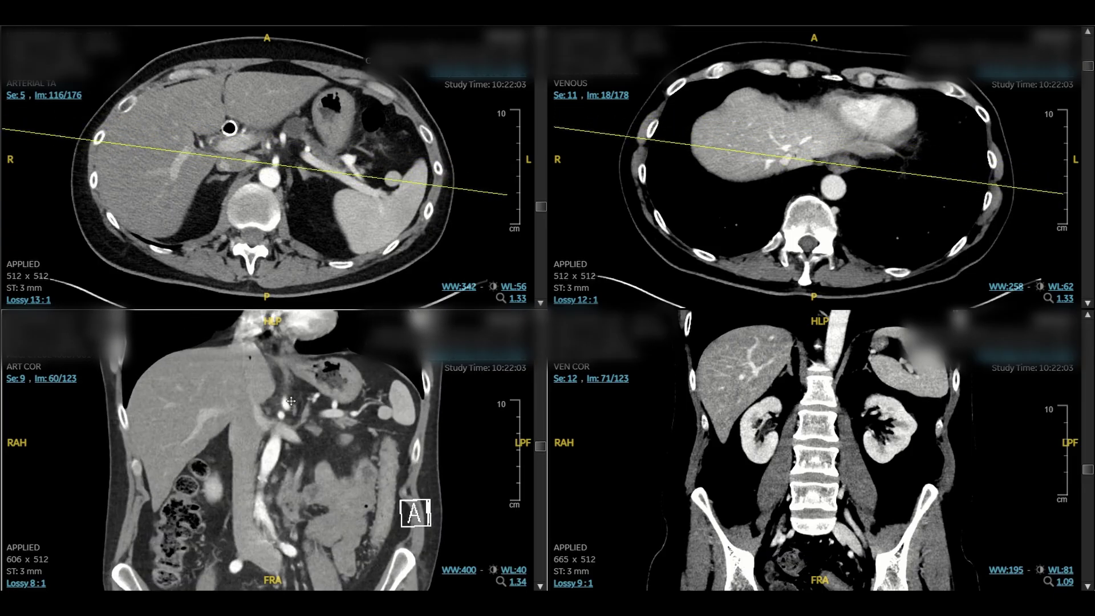
pyautogui.scroll(4, 287, 423)
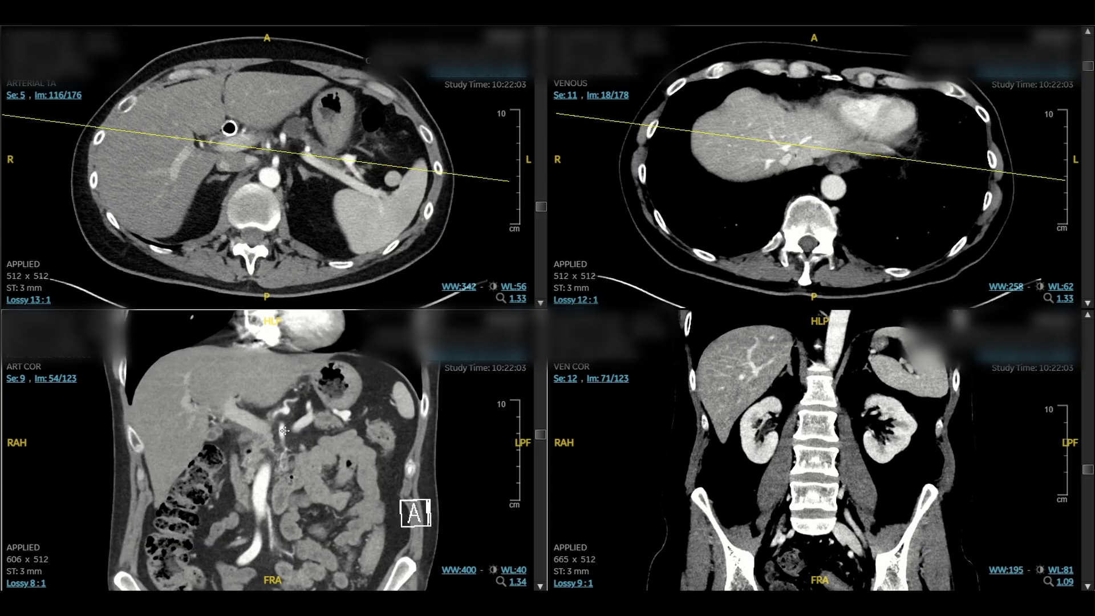
pyautogui.scroll(3, 284, 430)
pyautogui.scroll(4, 279, 438)
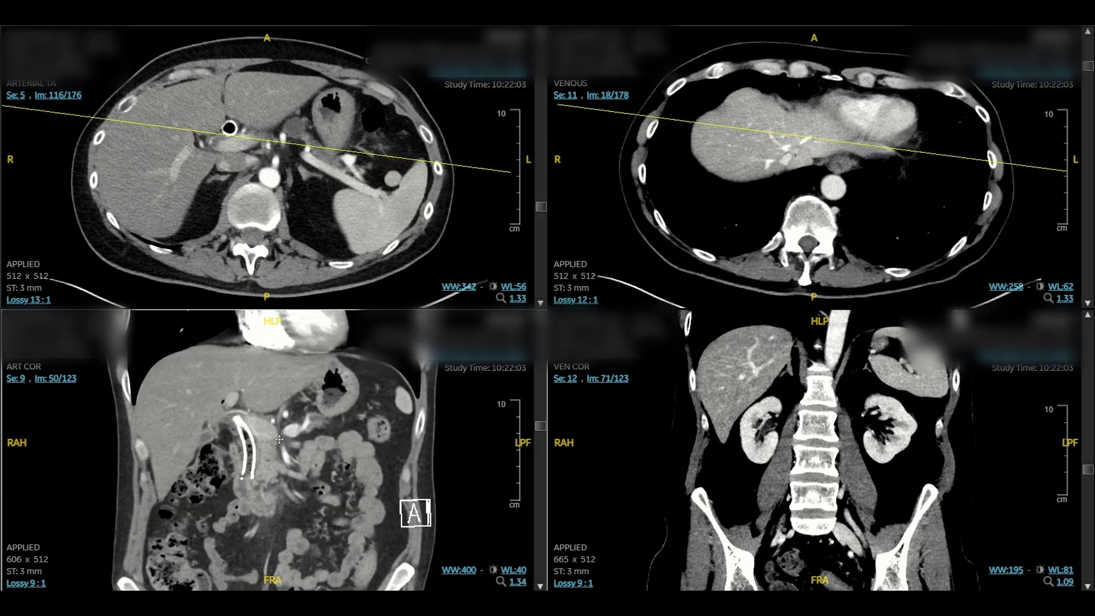
pyautogui.scroll(5, 305, 497)
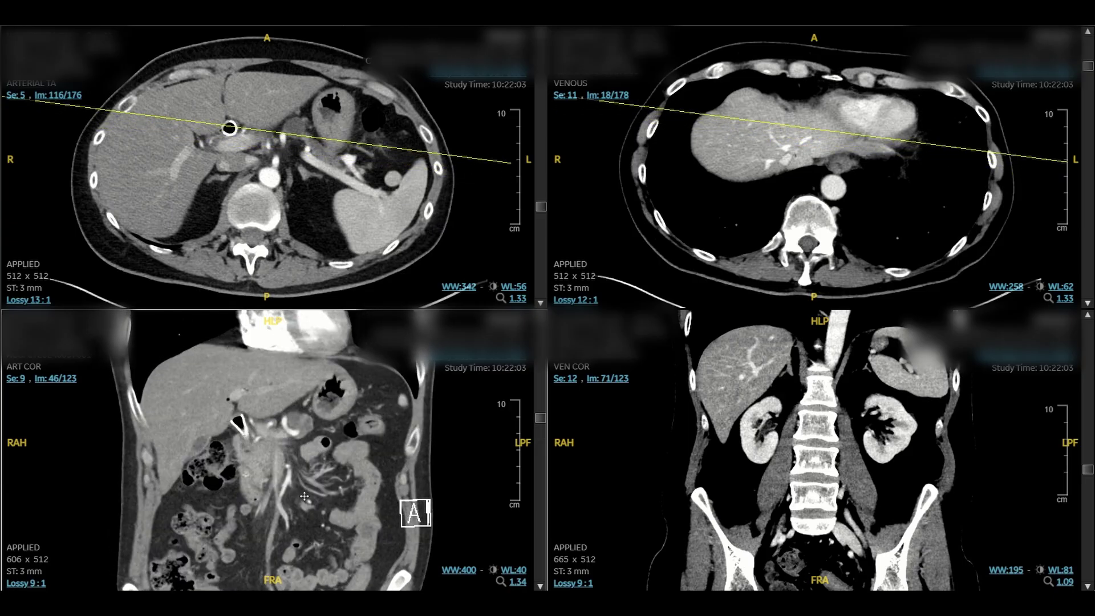
# Move the venous axial series up to image 15/178 near the liver dome.
pyautogui.scroll(-6, 288, 455)
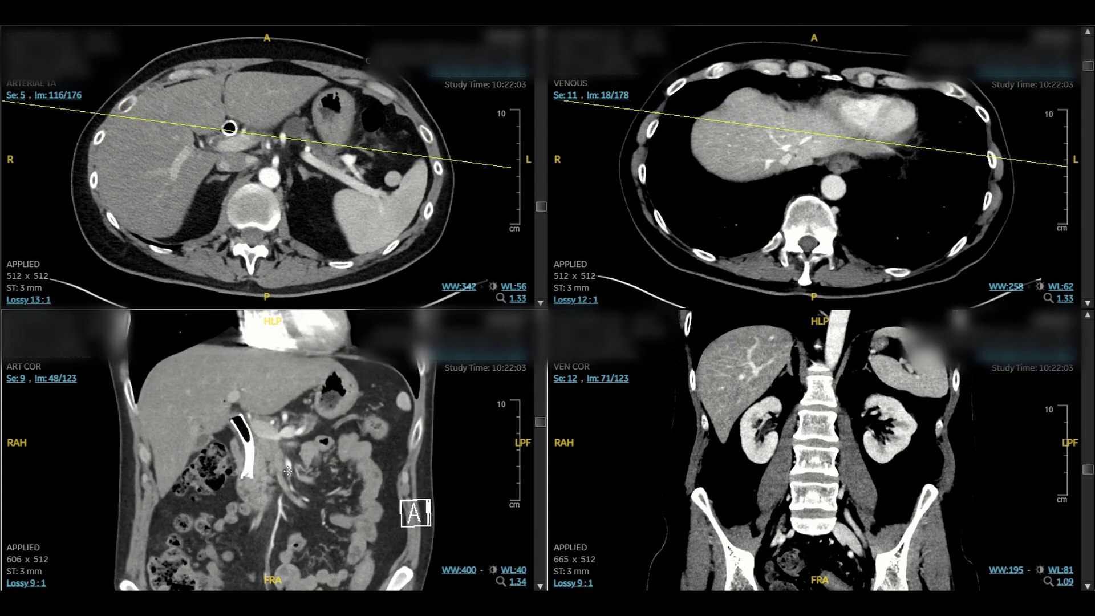
pyautogui.scroll(-2, 285, 469)
pyautogui.scroll(-4, 277, 445)
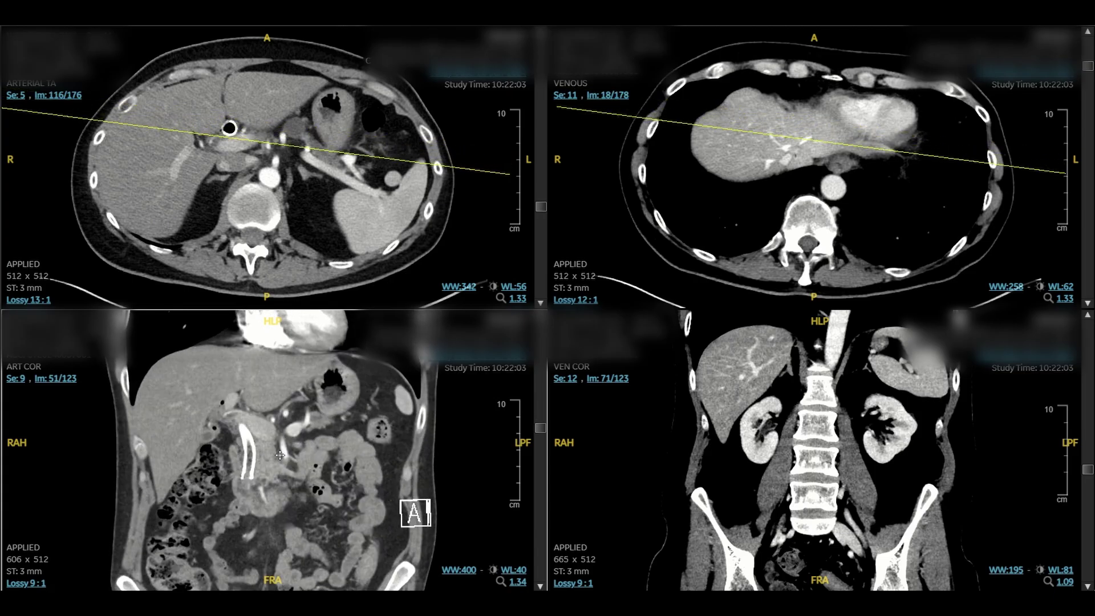
pyautogui.scroll(-2, 279, 448)
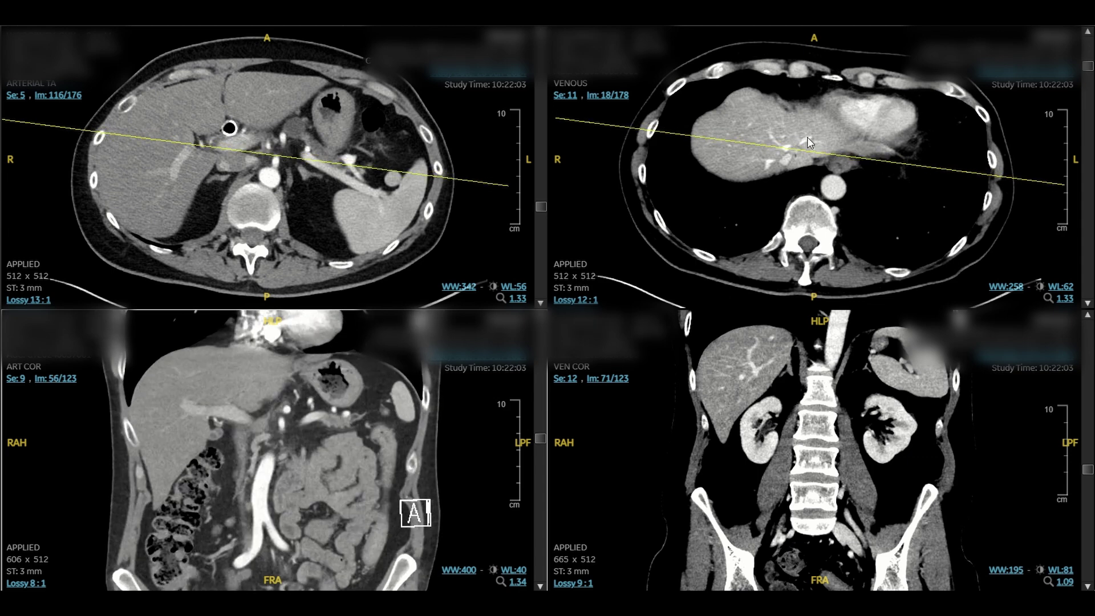
pyautogui.scroll(-6, 806, 155)
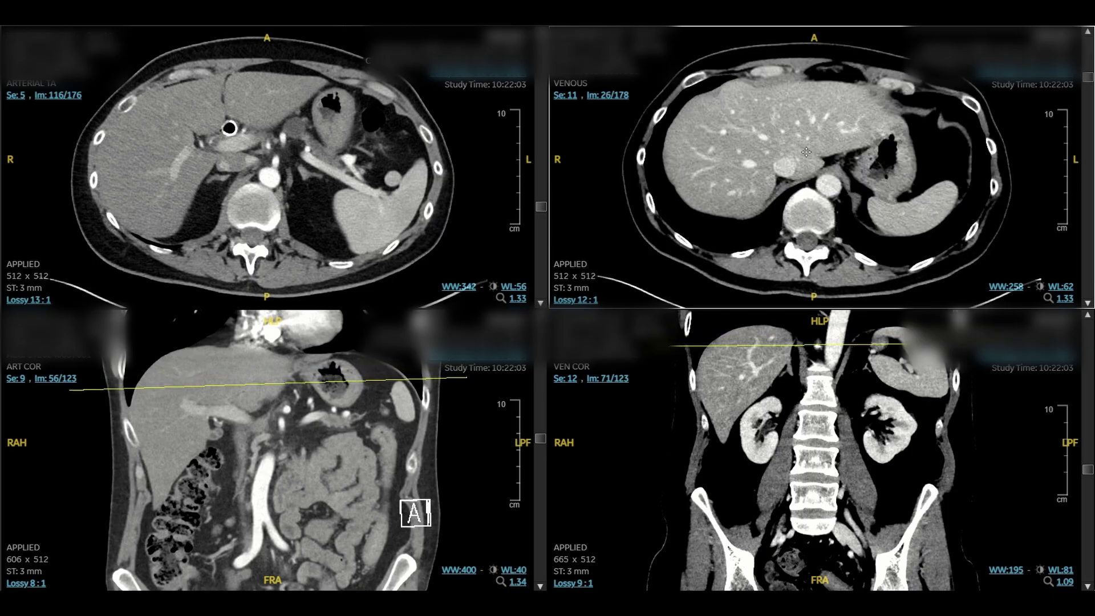
pyautogui.scroll(9, 806, 152)
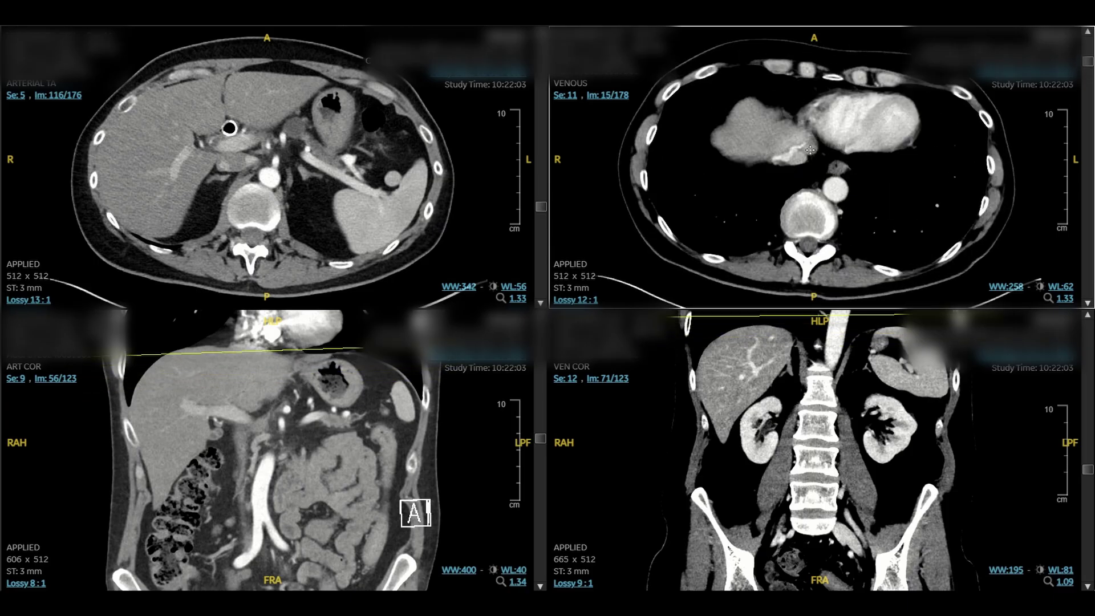
# Maximize the venous axial series and page down into the upper abdomen.
pyautogui.doubleClick(810, 150)
pyautogui.scroll(-3, 713, 245)
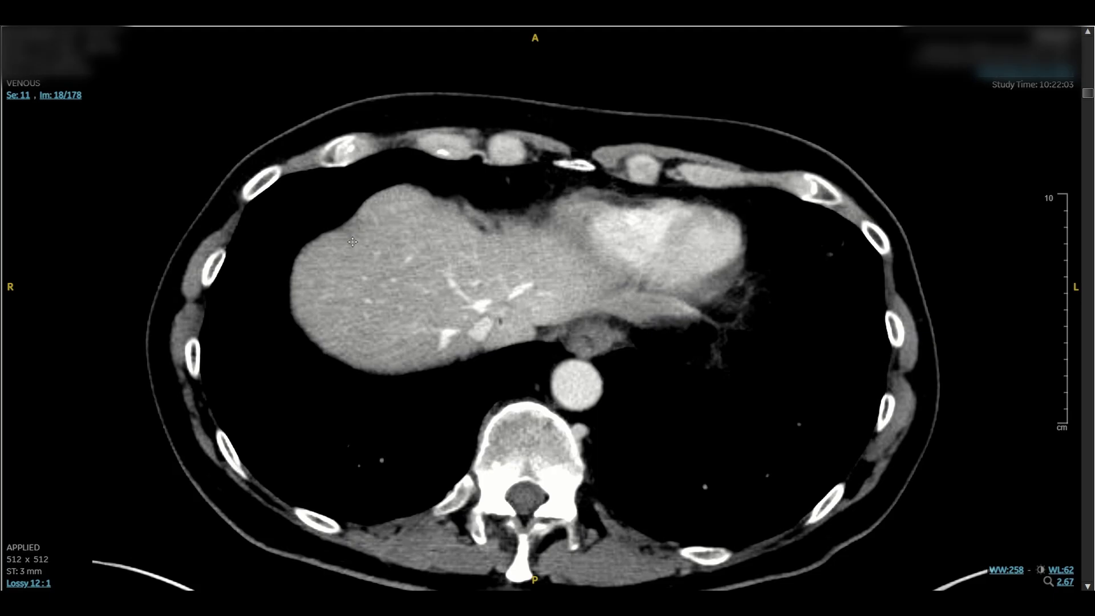
pyautogui.scroll(-5, 353, 242)
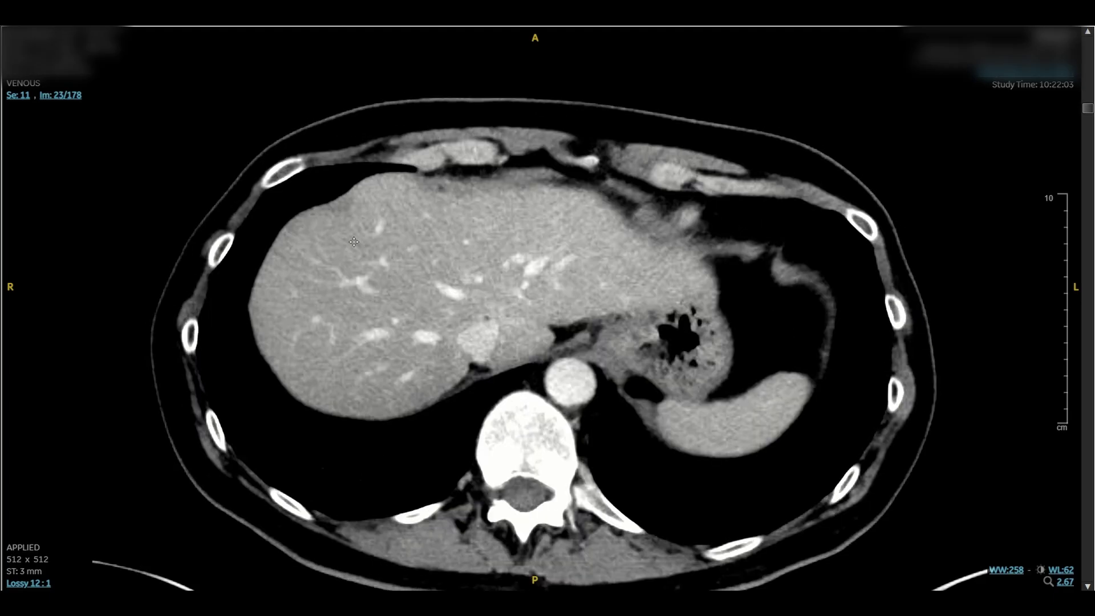
pyautogui.scroll(-2, 354, 242)
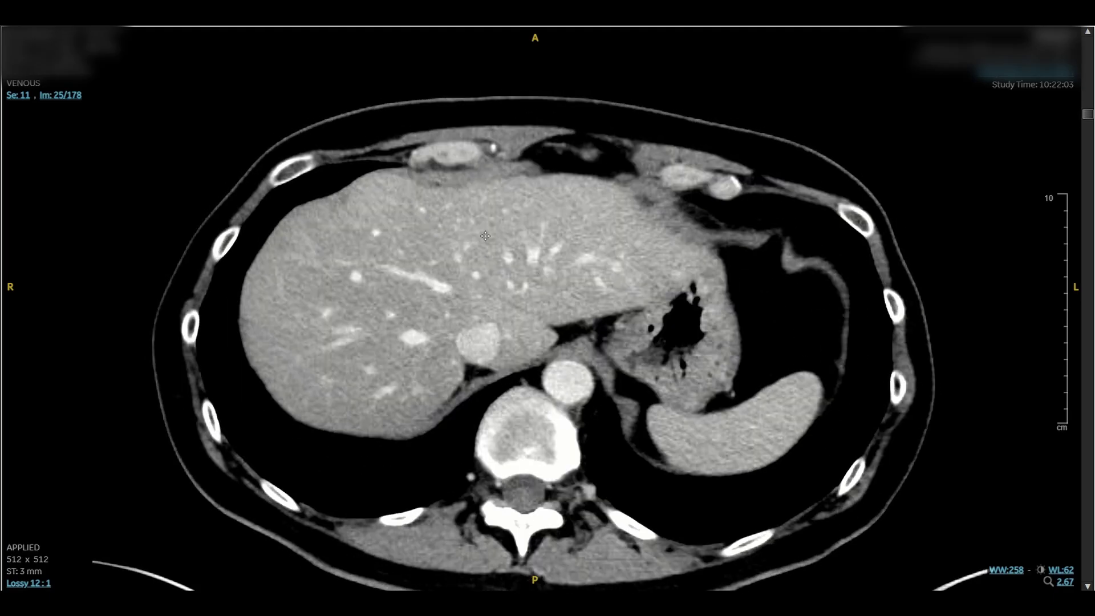
pyautogui.scroll(5, 570, 281)
pyautogui.scroll(-3, 465, 309)
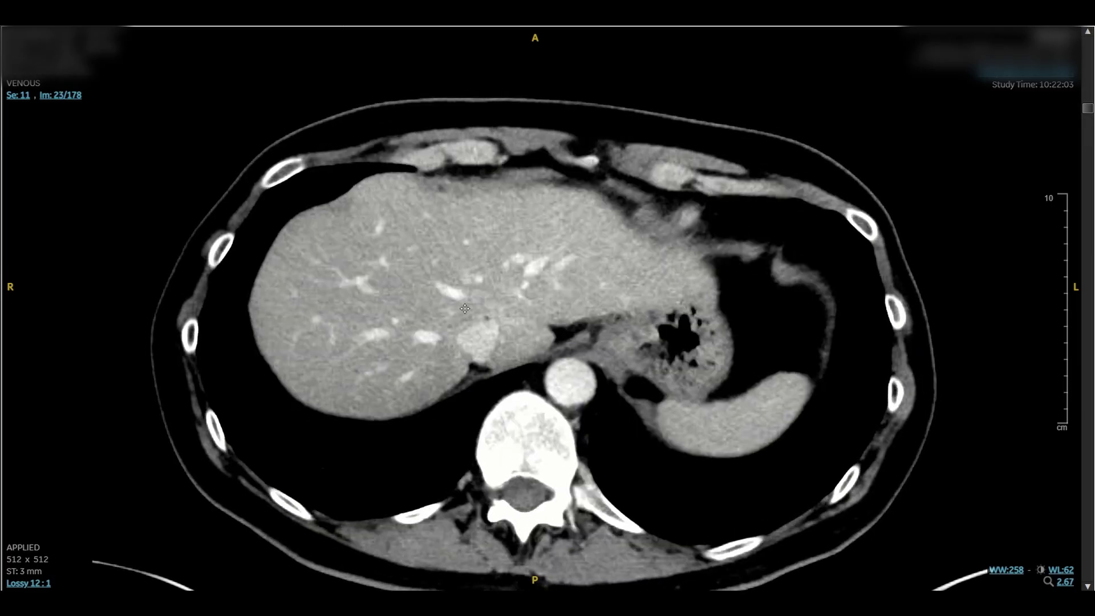
pyautogui.scroll(-4, 465, 308)
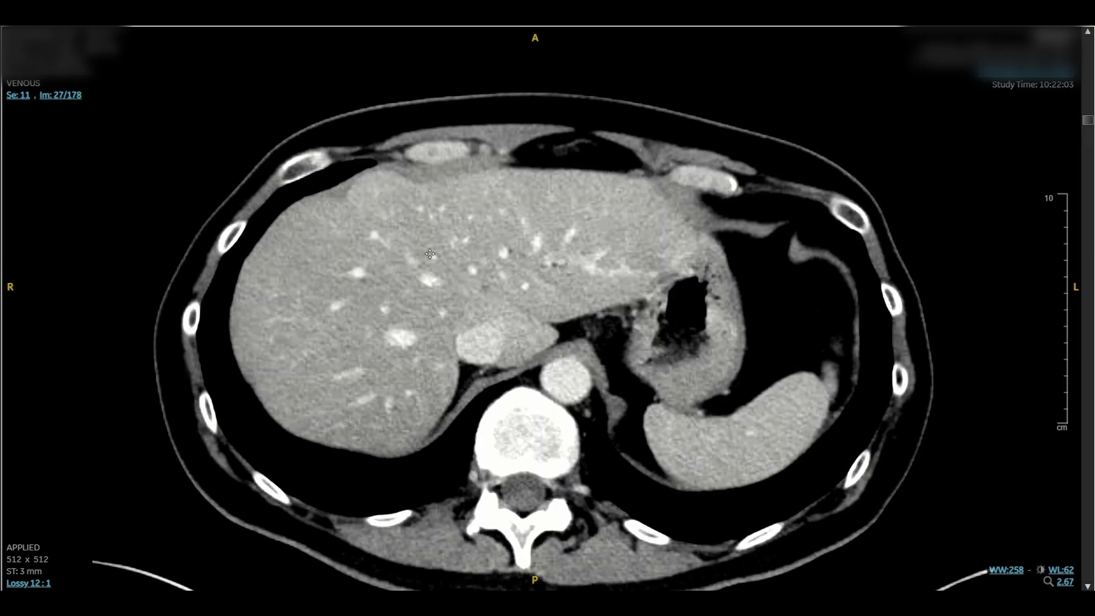
pyautogui.scroll(-6, 430, 253)
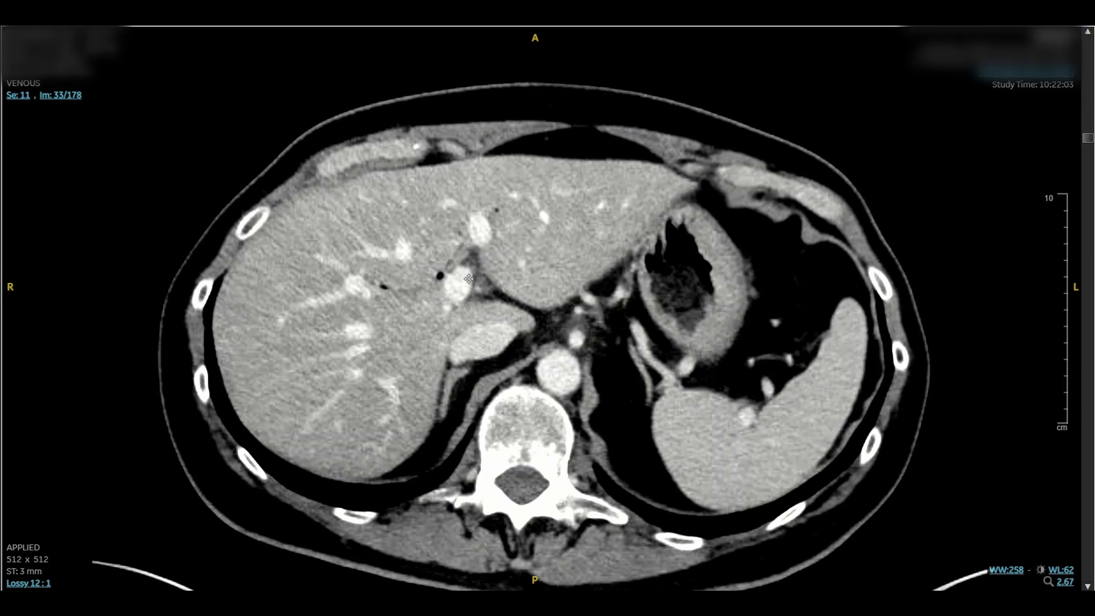
pyautogui.scroll(-4, 468, 279)
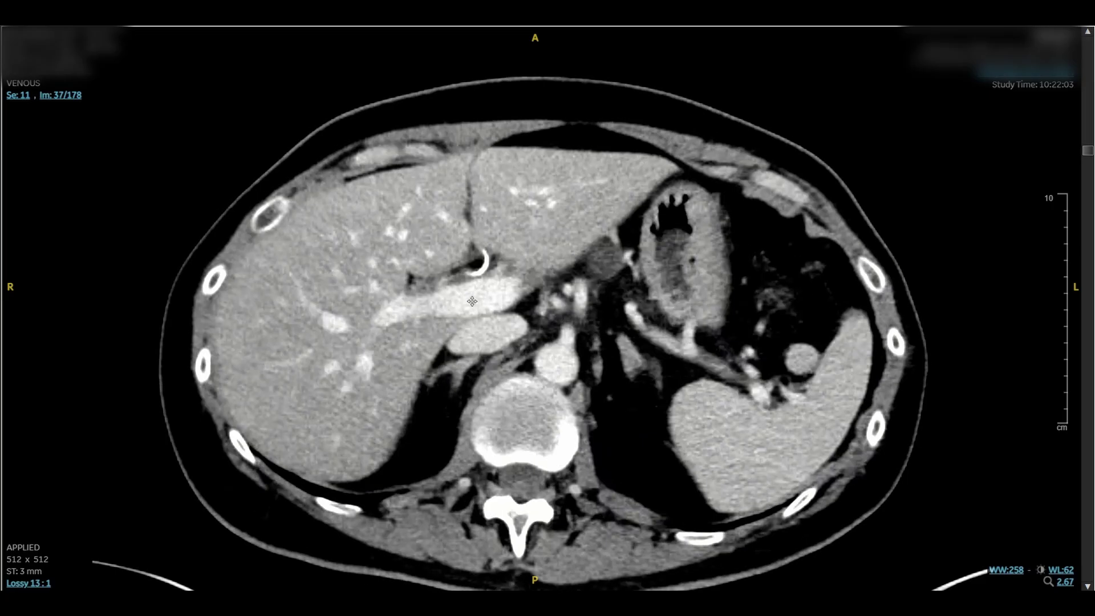
pyautogui.scroll(-1, 472, 291)
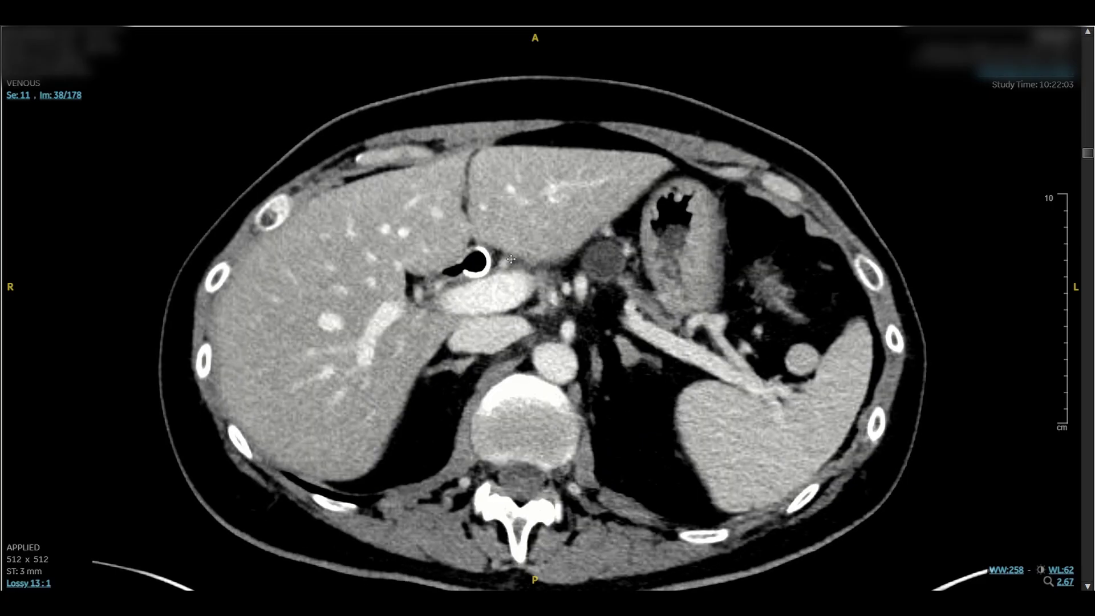
# Settle the venous axial series on image 38/178 through the liver, portal vein and spleen.
pyautogui.scroll(-2, 496, 307)
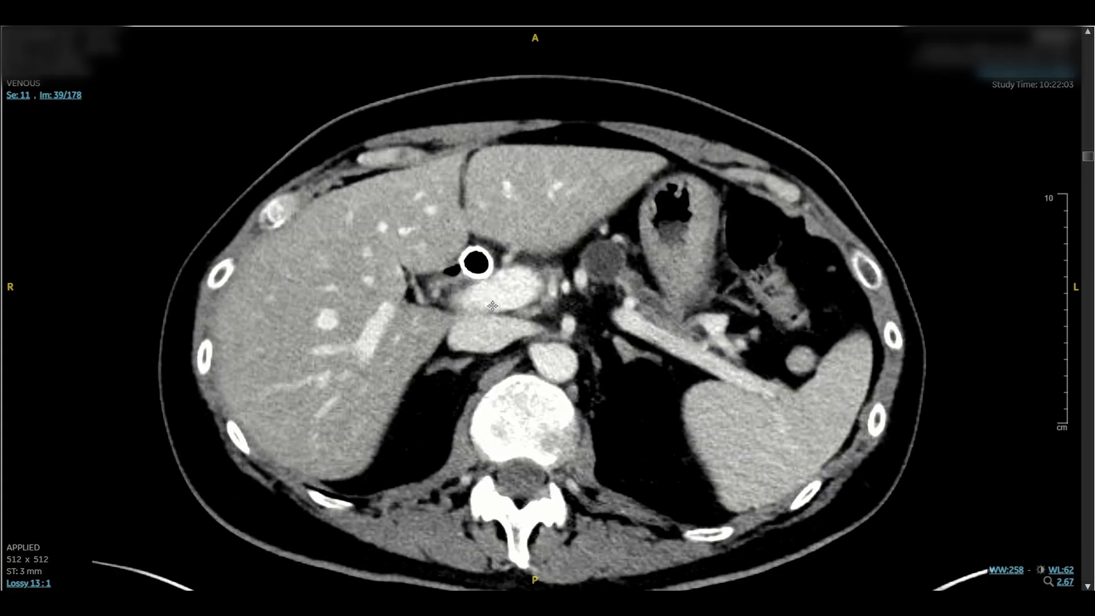
pyautogui.scroll(-1, 519, 291)
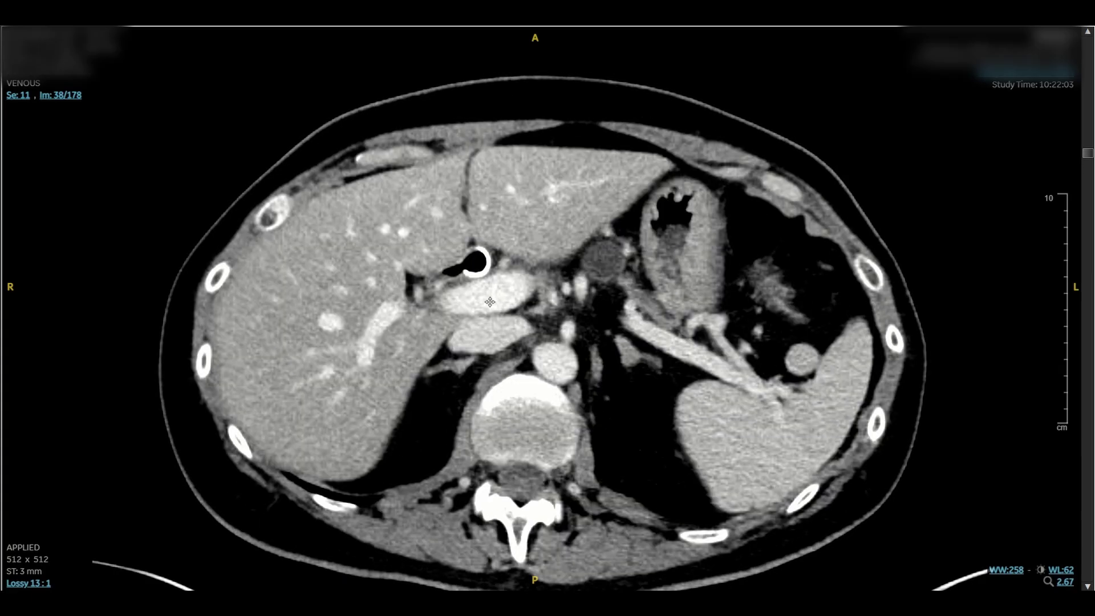
pyautogui.scroll(-2, 519, 293)
pyautogui.scroll(2, 548, 288)
pyautogui.scroll(4, 565, 283)
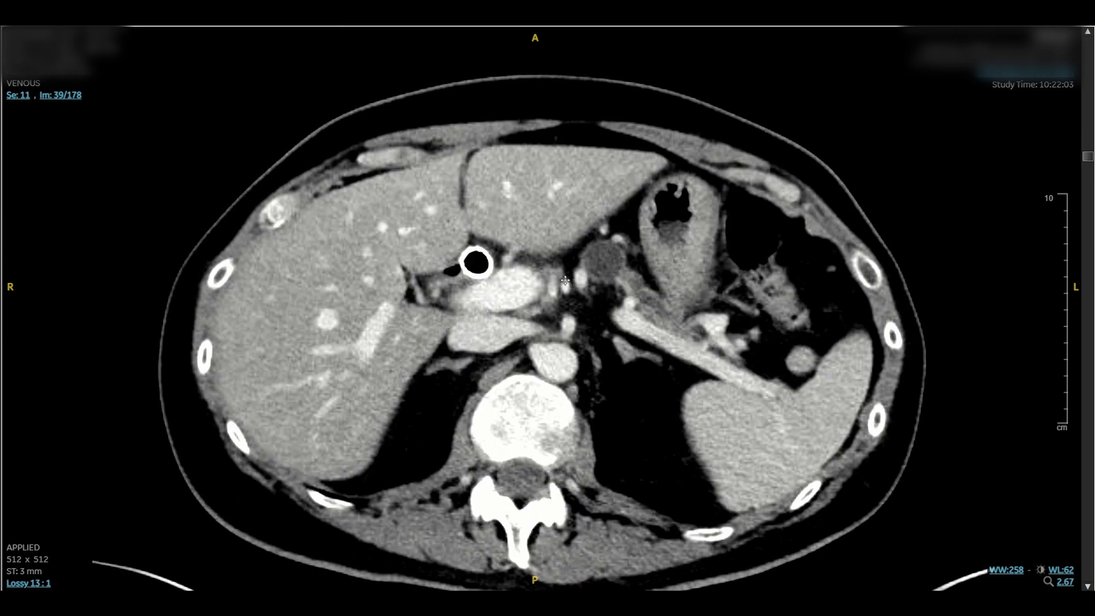
pyautogui.scroll(5, 569, 293)
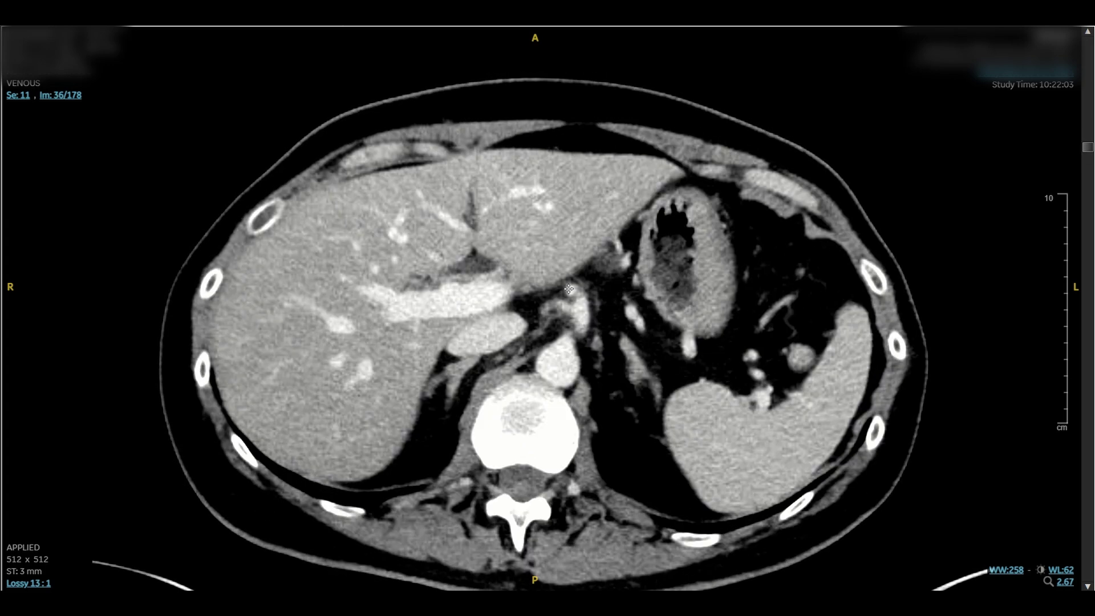
pyautogui.scroll(-4, 596, 296)
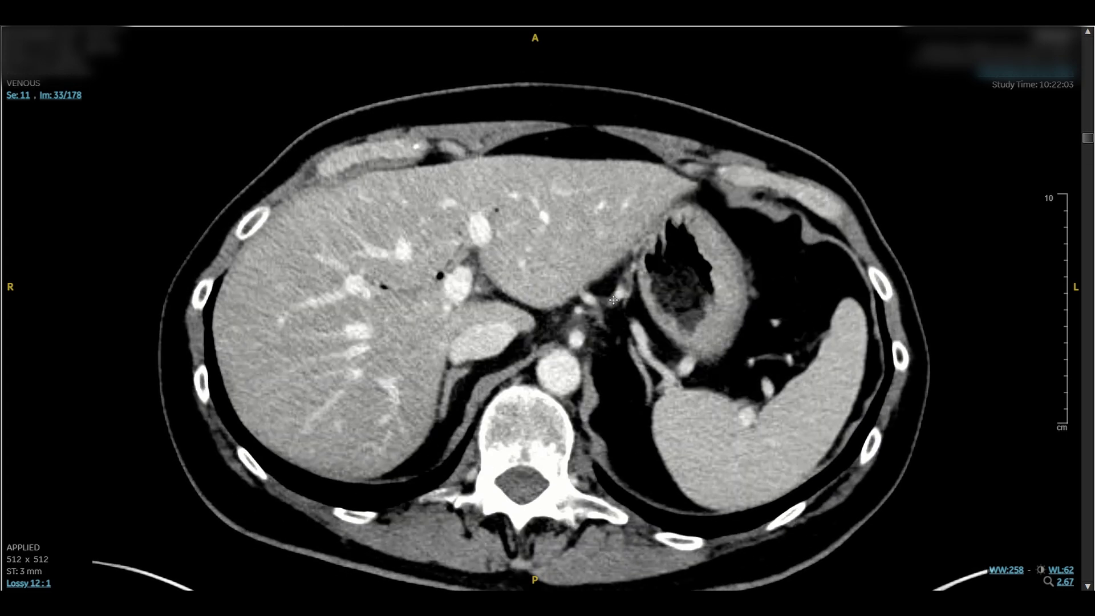
pyautogui.scroll(4, 604, 286)
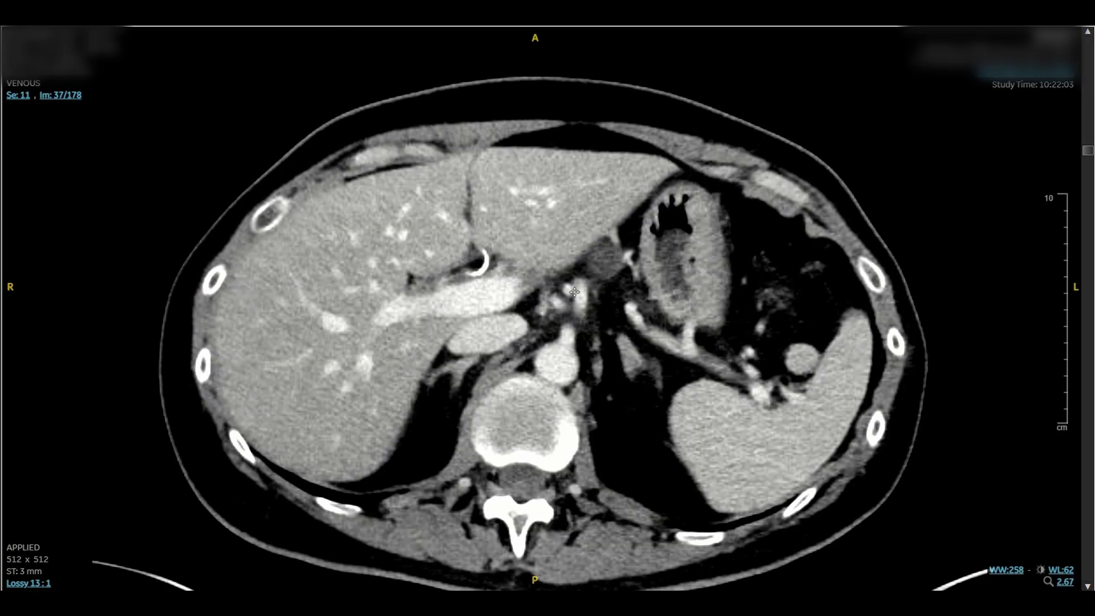
pyautogui.scroll(-6, 625, 287)
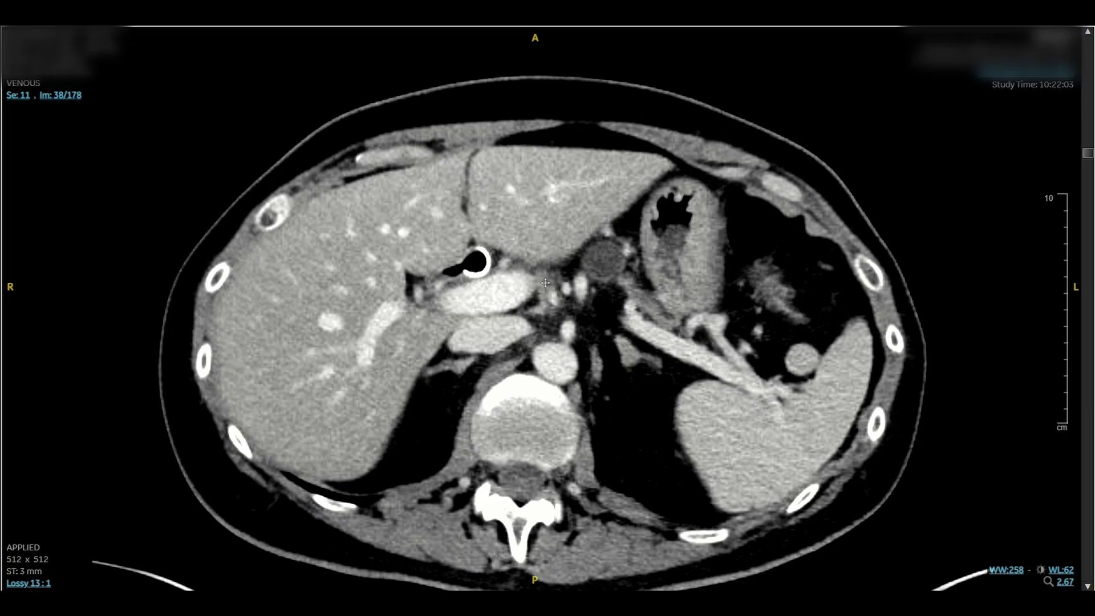
# Page the maximized venous axial series down toward the kidneys, around image 60/178.
pyautogui.scroll(-5, 565, 292)
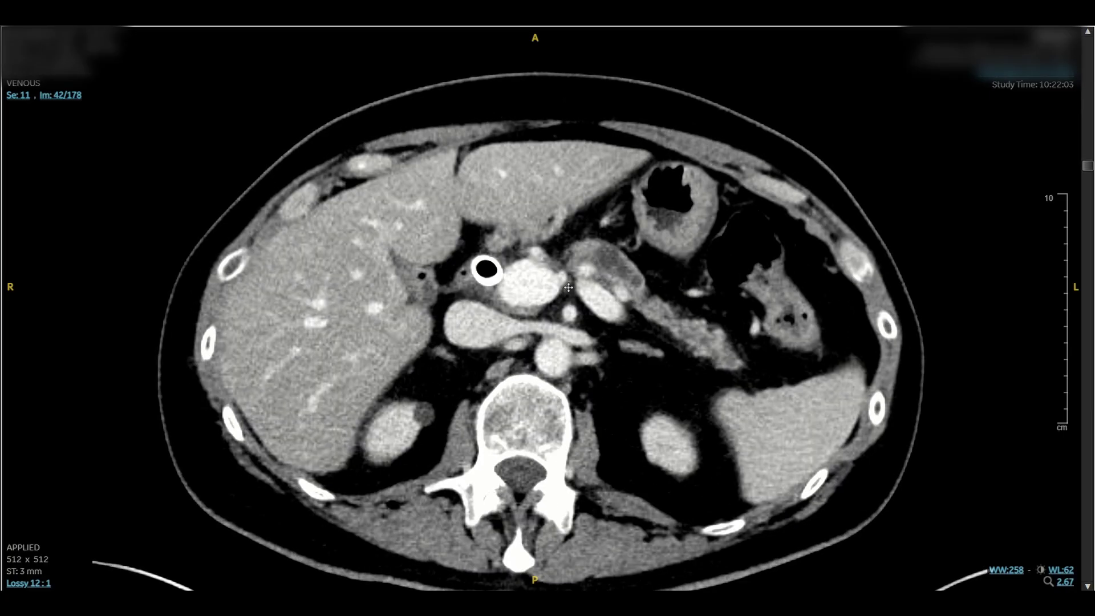
pyautogui.scroll(-1, 565, 283)
pyautogui.scroll(-4, 565, 285)
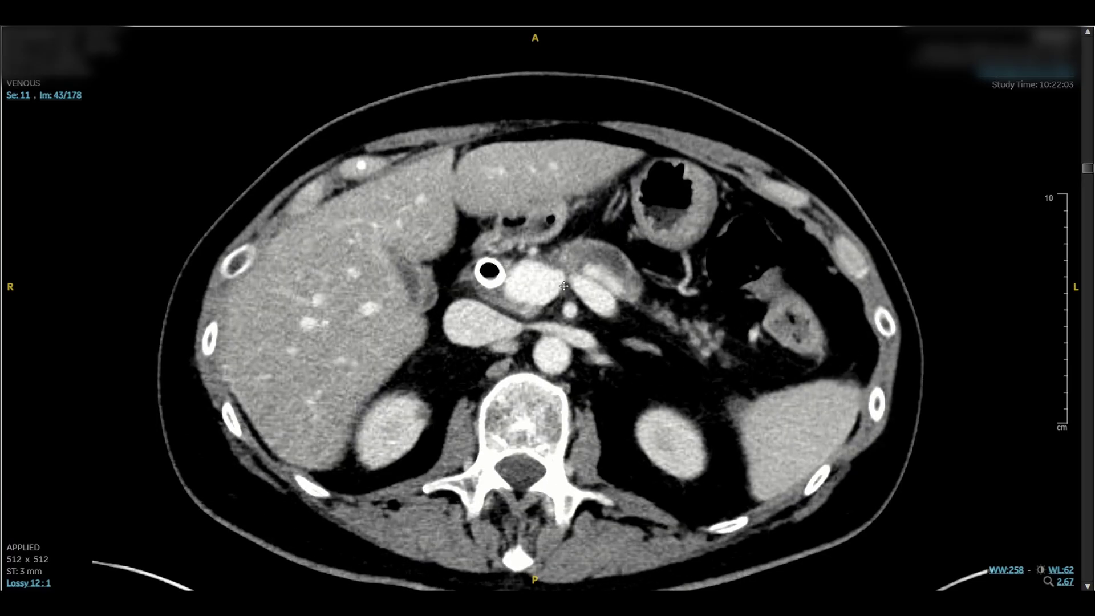
pyautogui.scroll(4, 579, 289)
pyautogui.scroll(1, 580, 291)
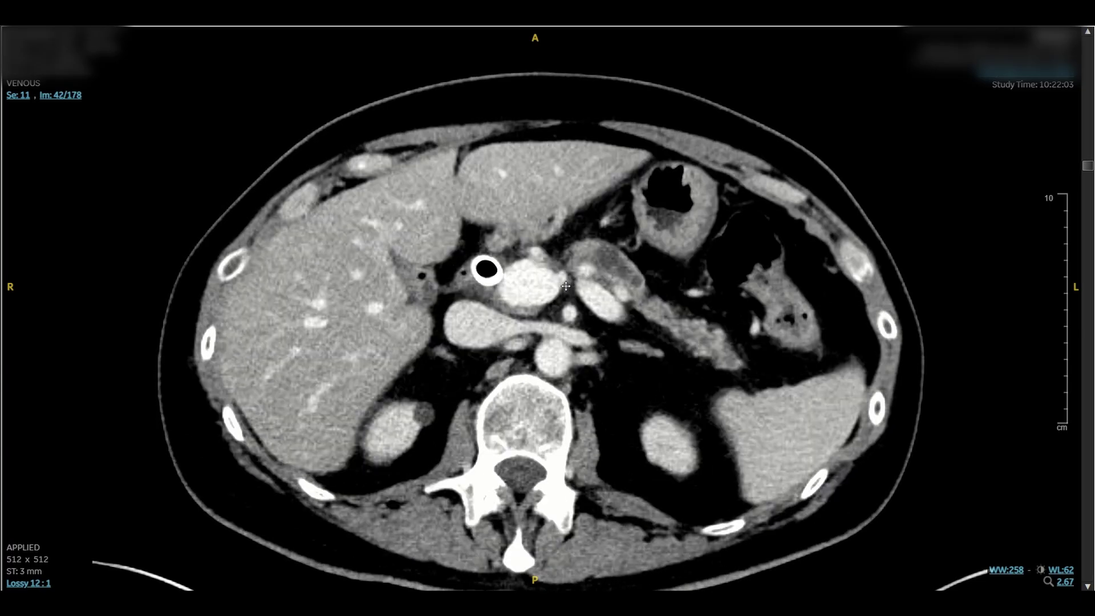
pyautogui.scroll(-5, 579, 291)
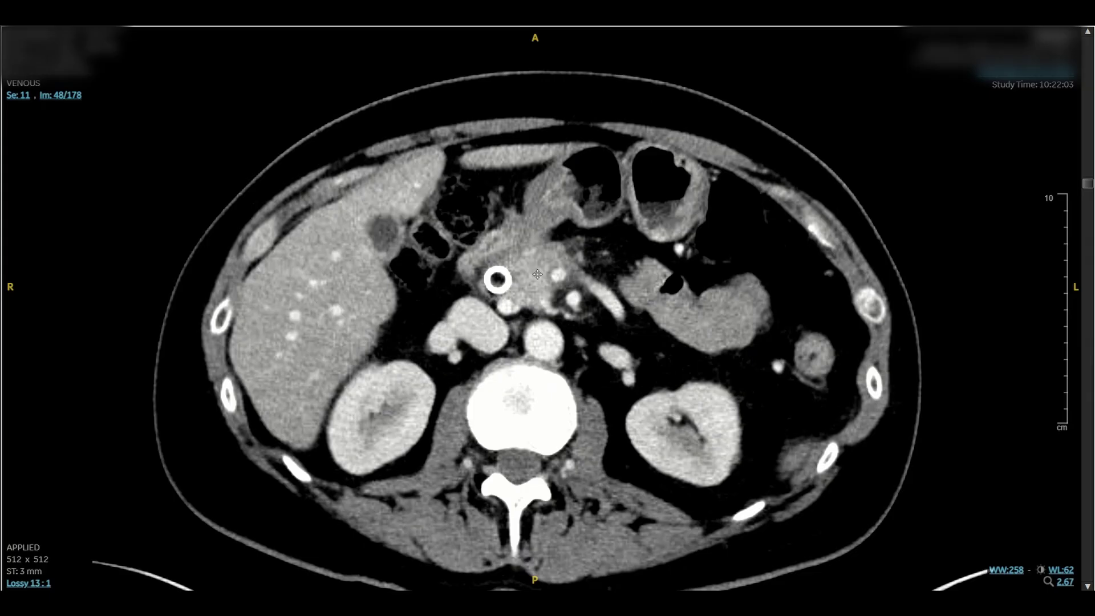
pyautogui.scroll(8, 565, 273)
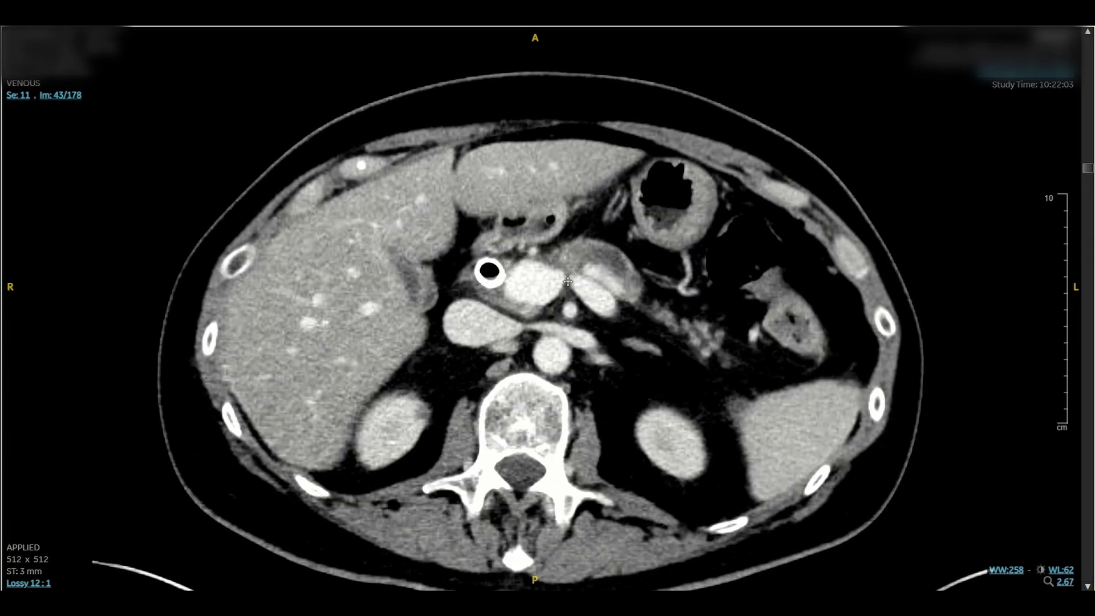
pyautogui.scroll(-6, 511, 278)
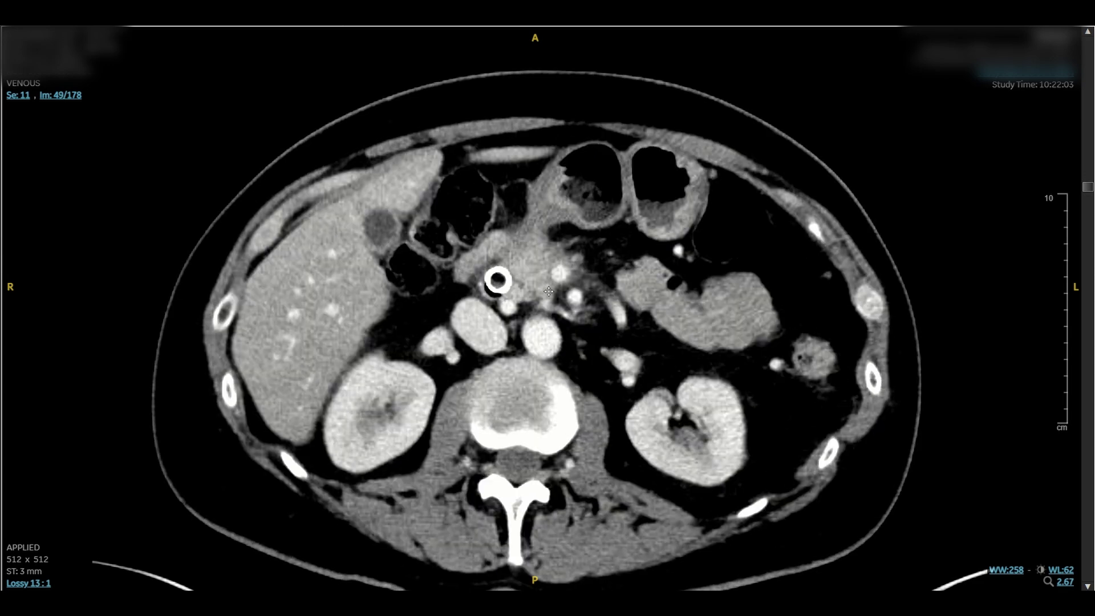
# Bring the venous axial series back to image 47/178 and restore the 2x2 four-series layout.
pyautogui.scroll(-2, 548, 292)
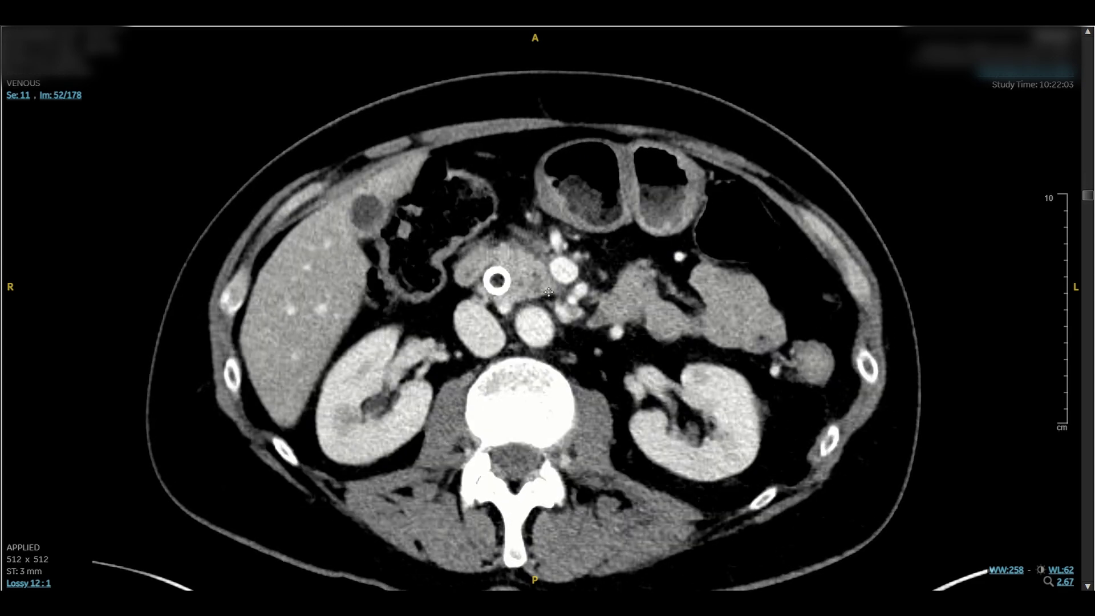
pyautogui.scroll(-4, 549, 293)
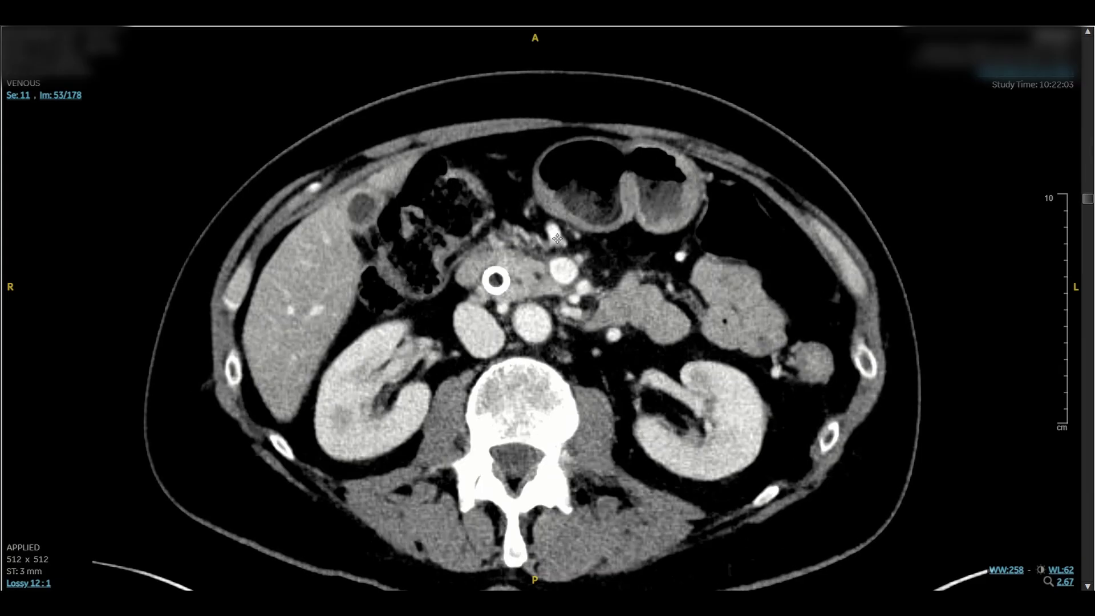
pyautogui.scroll(-2, 561, 263)
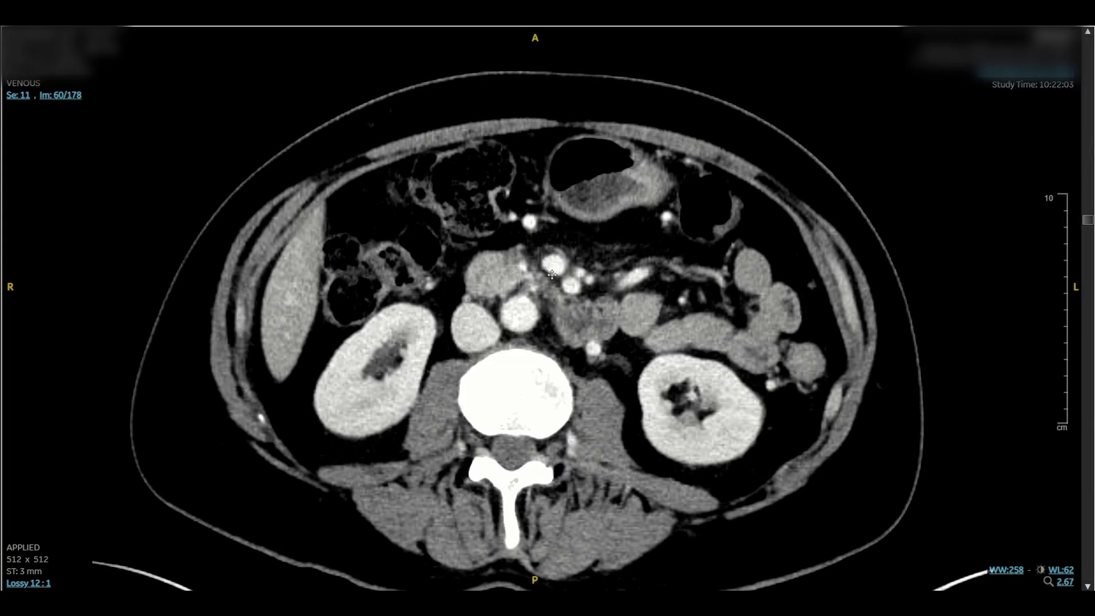
pyautogui.scroll(9, 552, 268)
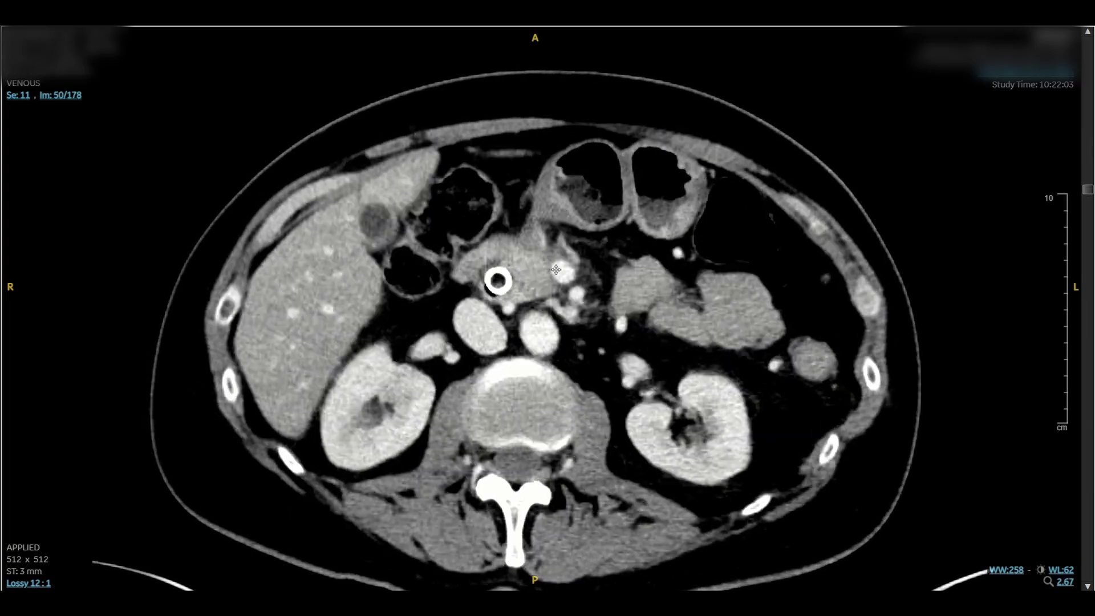
pyautogui.scroll(-4, 557, 273)
pyautogui.scroll(3, 557, 273)
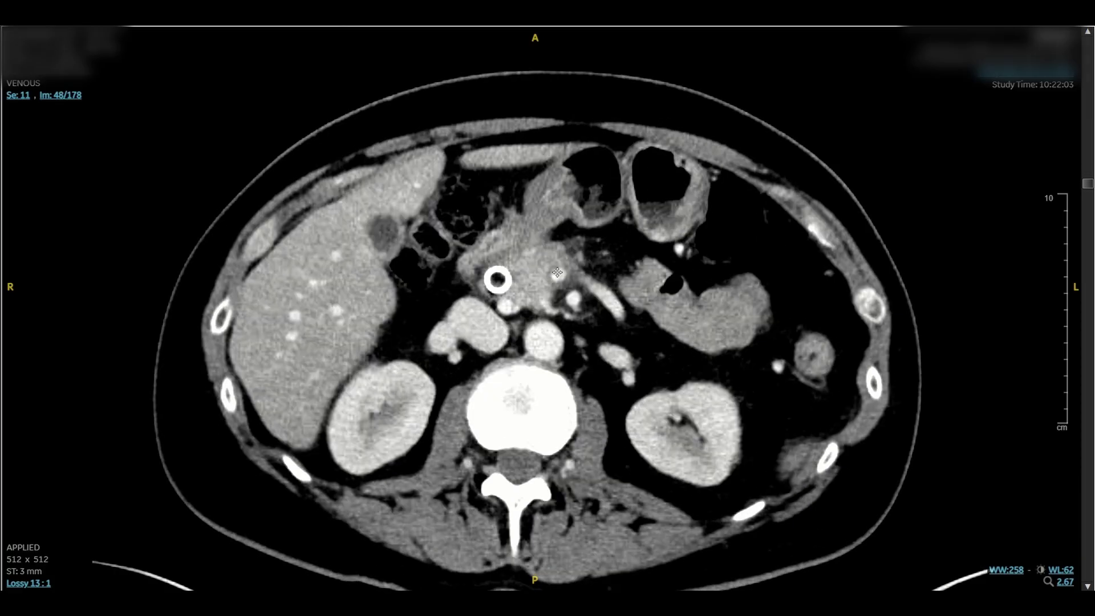
pyautogui.scroll(3, 558, 273)
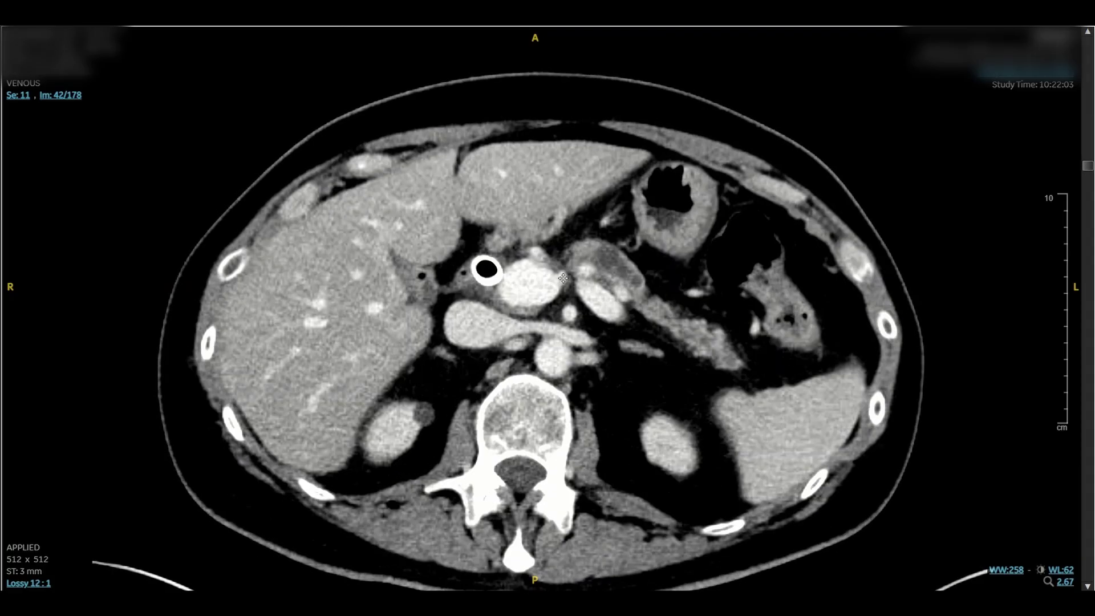
pyautogui.scroll(-1, 563, 279)
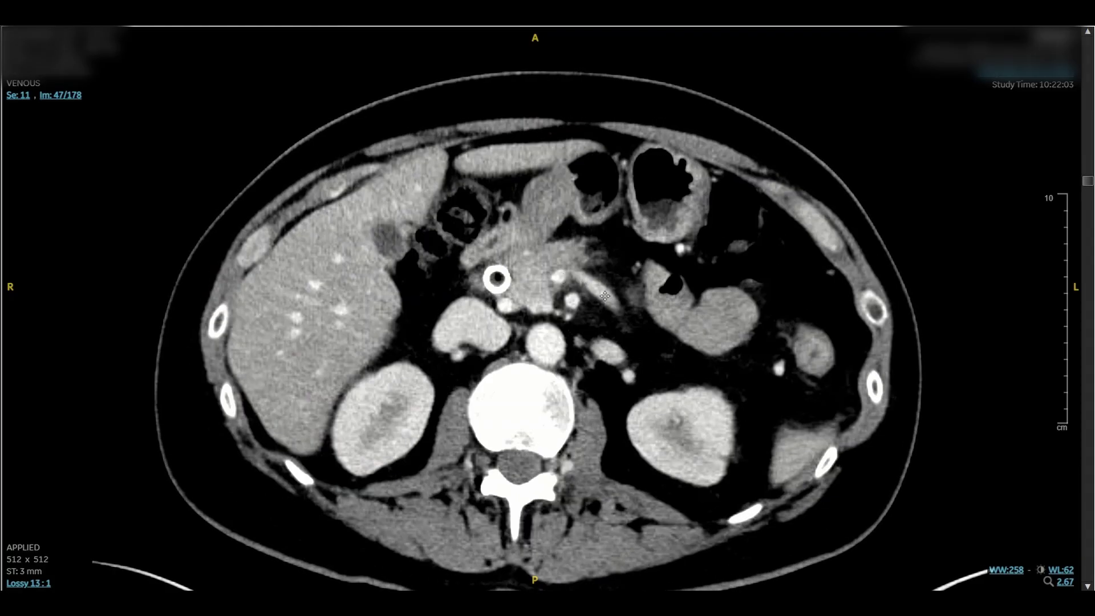
pyautogui.doubleClick(594, 291)
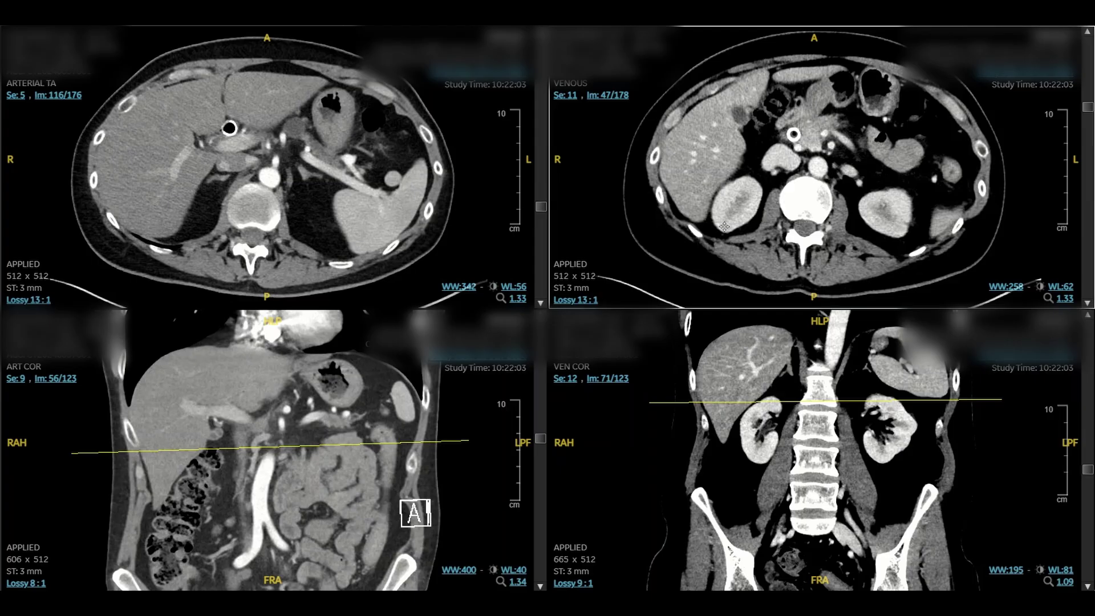
# Scroll the venous axial series back to image 38 through liver and spleen.
pyautogui.scroll(-2, 811, 219)
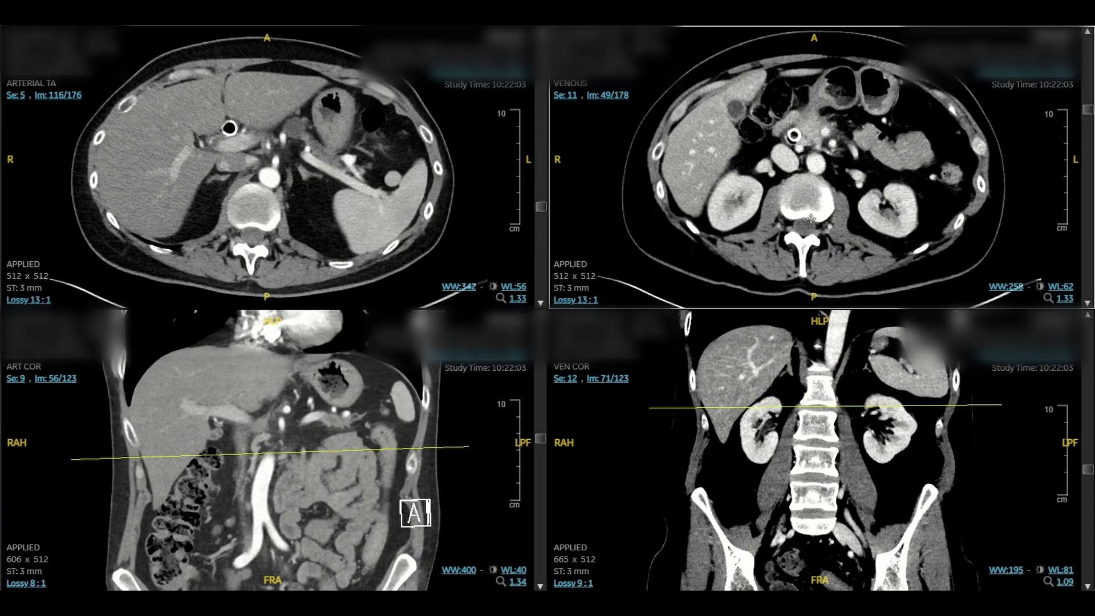
pyautogui.scroll(-1, 855, 399)
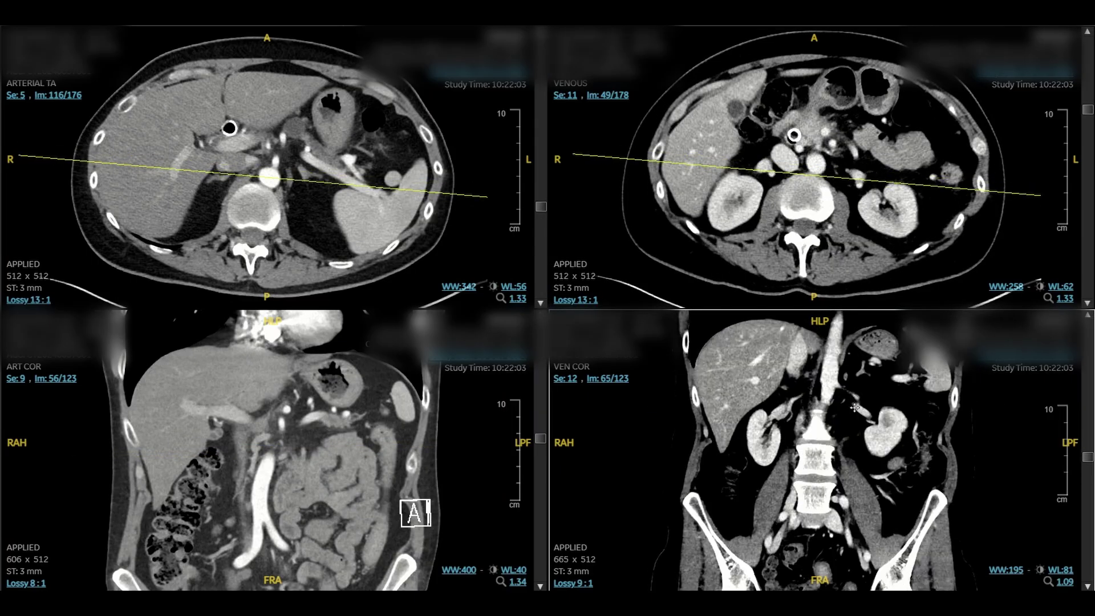
pyautogui.scroll(10, 854, 407)
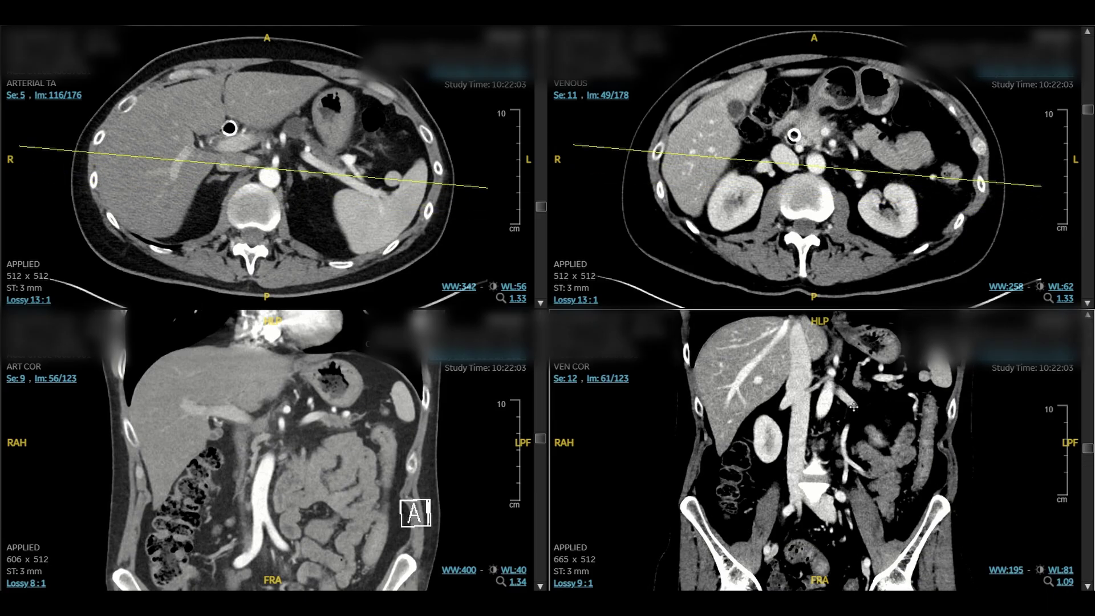
pyautogui.scroll(16, 854, 406)
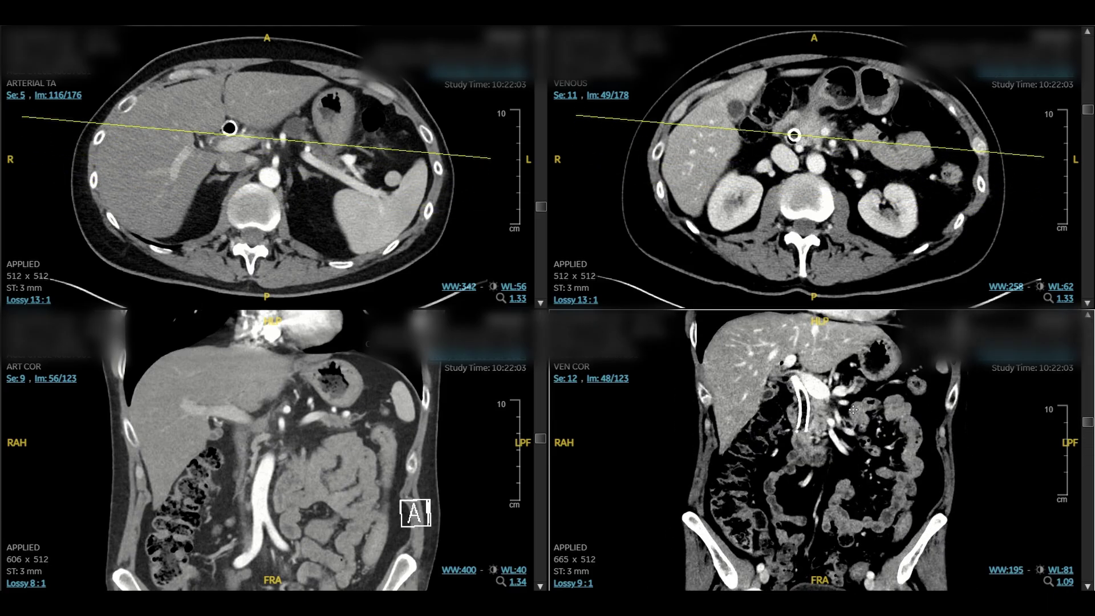
pyautogui.scroll(-1, 854, 410)
pyautogui.scroll(7, 853, 188)
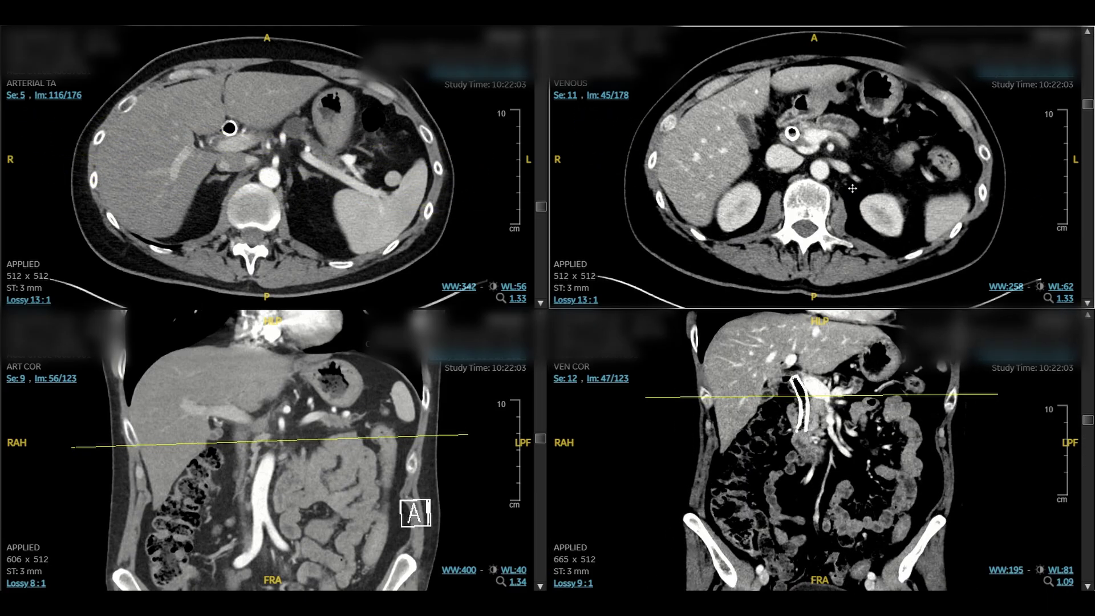
pyautogui.scroll(4, 852, 189)
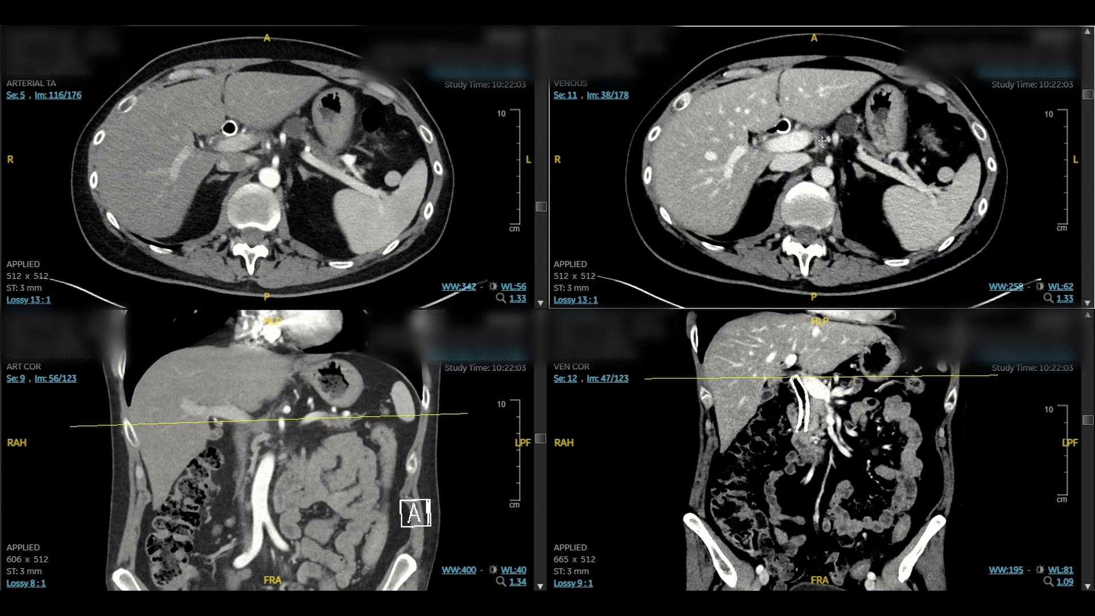
# Select the venous coronal viewport and scroll it to image 49 of 123.
pyautogui.click(826, 384)
pyautogui.scroll(-1, 830, 378)
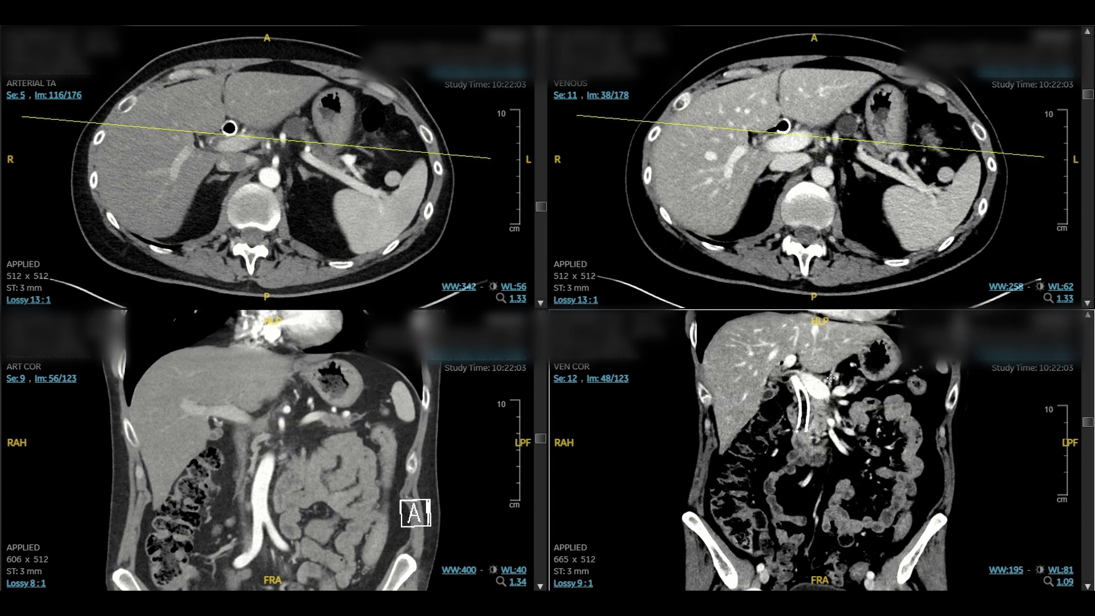
pyautogui.scroll(-1, 834, 374)
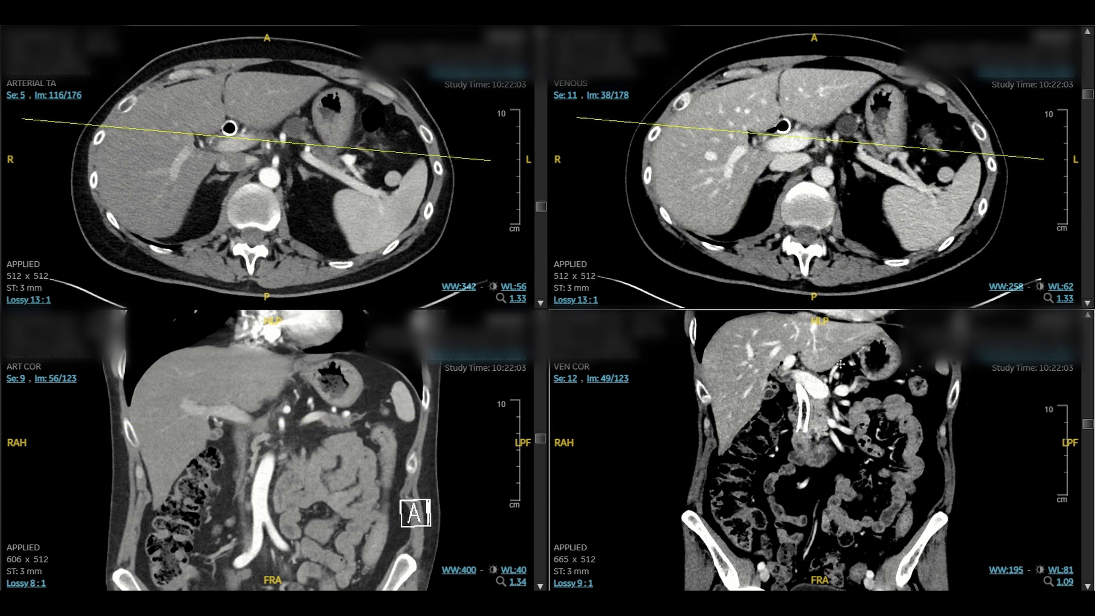
# Maximize the venous coronal series and page through the abdominal slices.
pyautogui.doubleClick(830, 390)
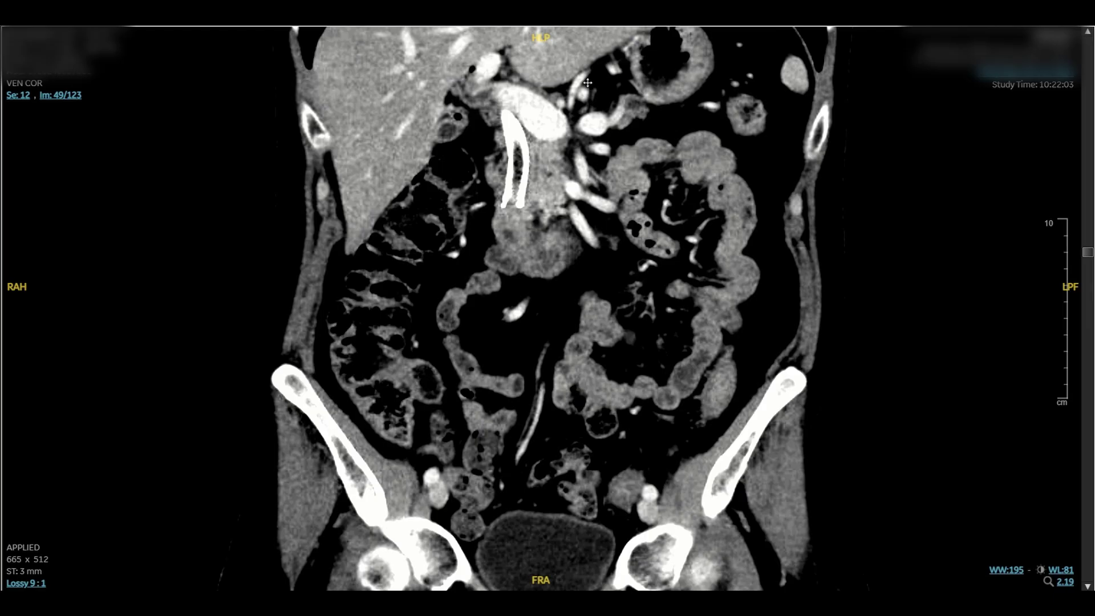
pyautogui.scroll(3, 572, 120)
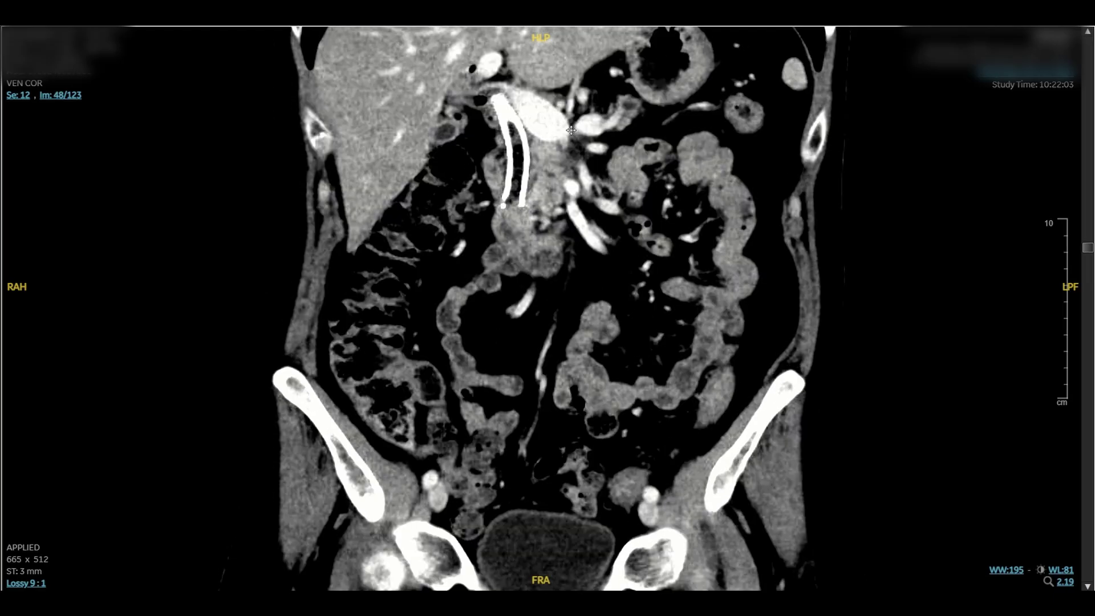
pyautogui.scroll(1, 570, 133)
pyautogui.scroll(-1, 571, 131)
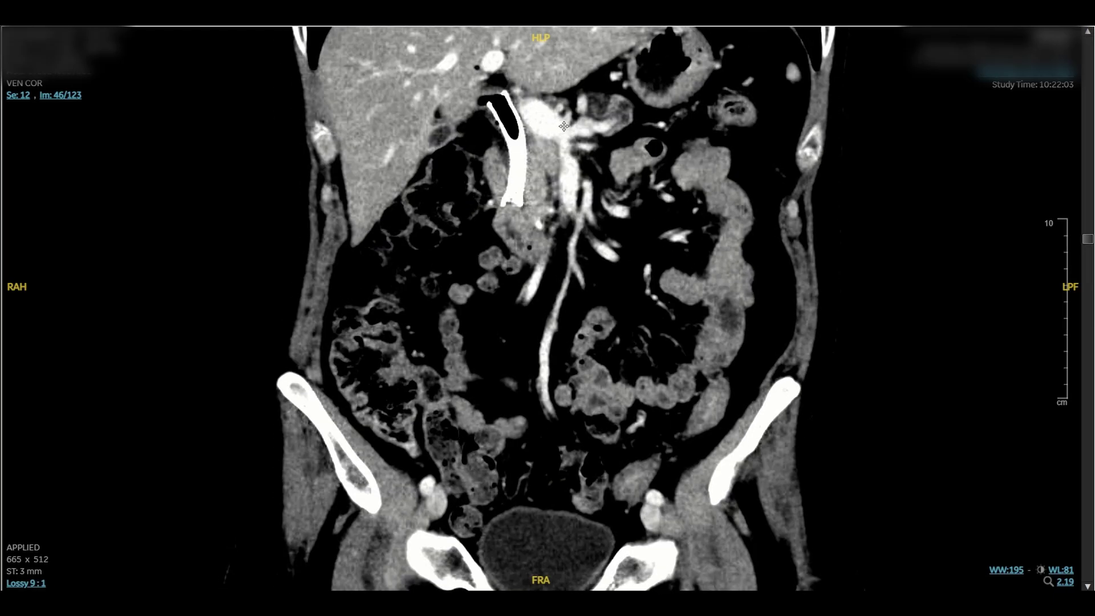
pyautogui.scroll(2, 570, 134)
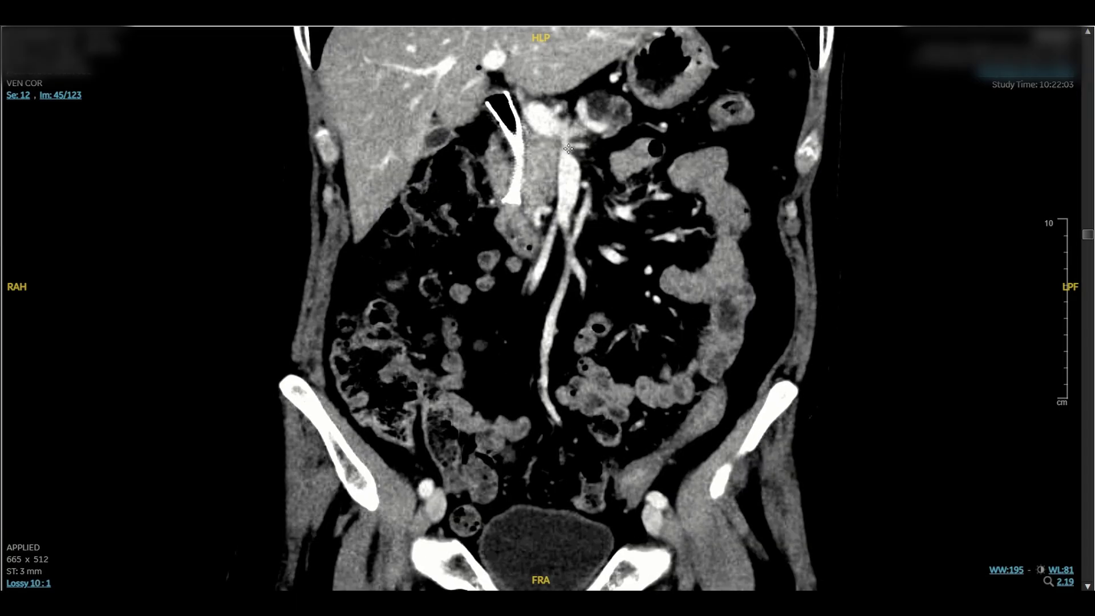
pyautogui.scroll(-1, 571, 148)
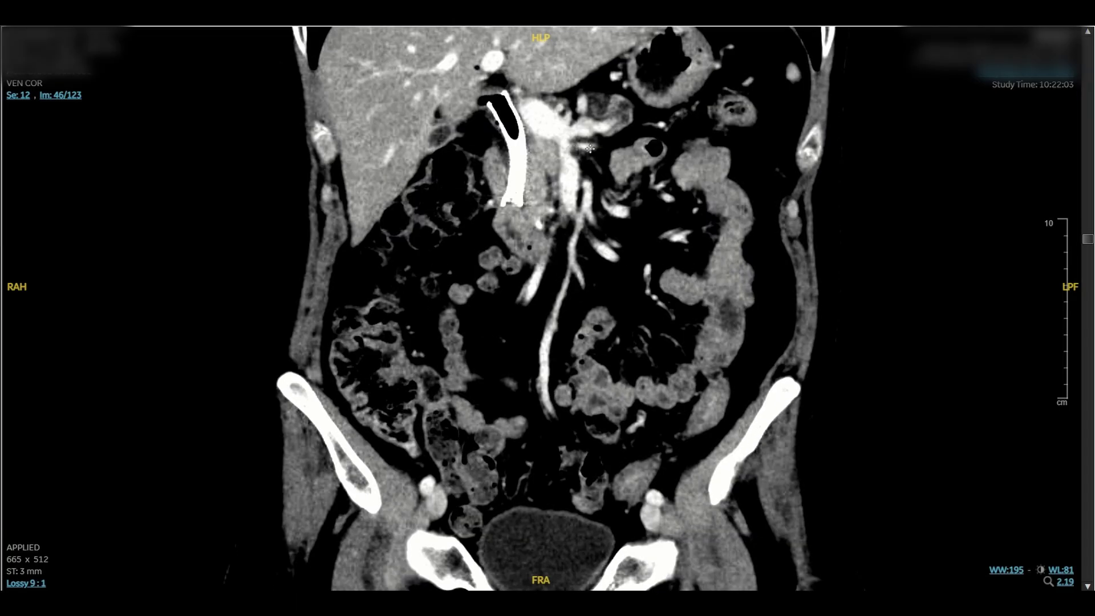
pyautogui.scroll(-5, 582, 148)
# Page further through the coronal slices around the kidneys, then restore the 2x2 layout.
pyautogui.scroll(-8, 605, 149)
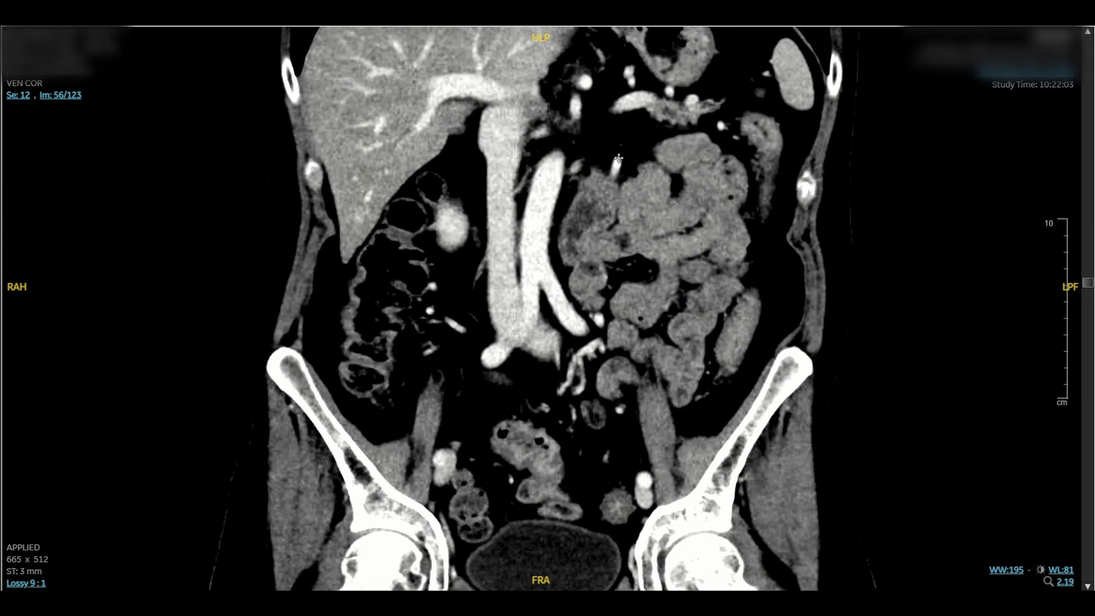
pyautogui.scroll(7, 607, 198)
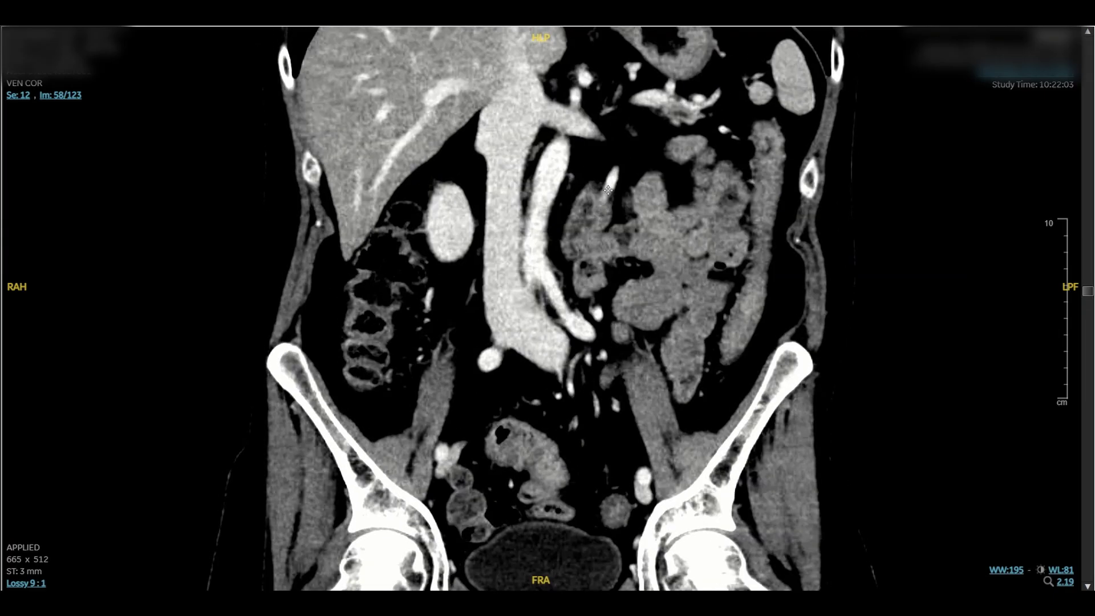
pyautogui.scroll(-4, 613, 153)
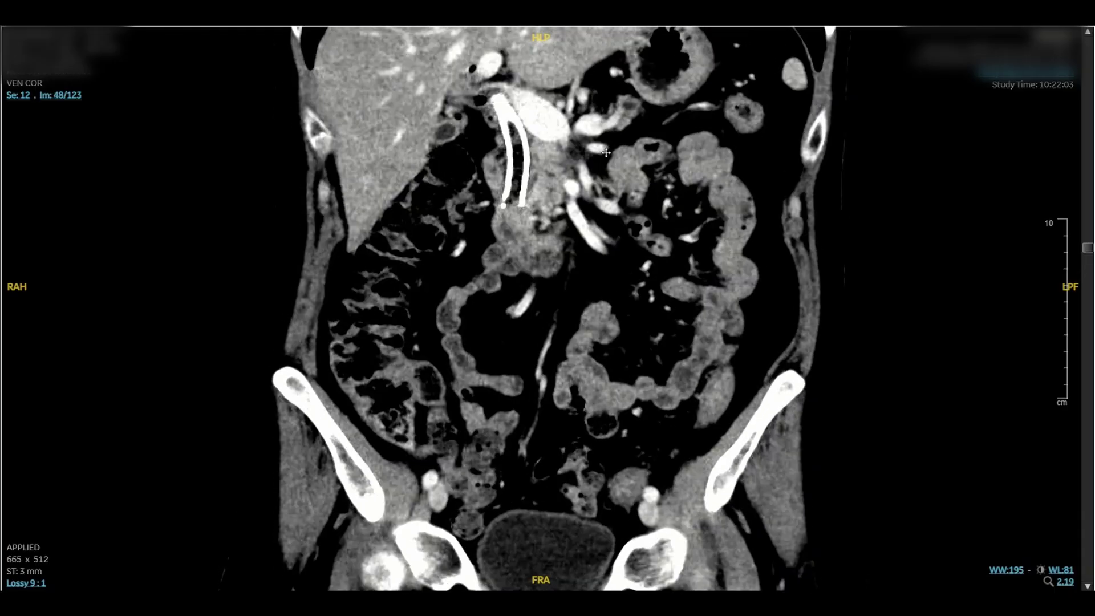
pyautogui.scroll(-6, 613, 187)
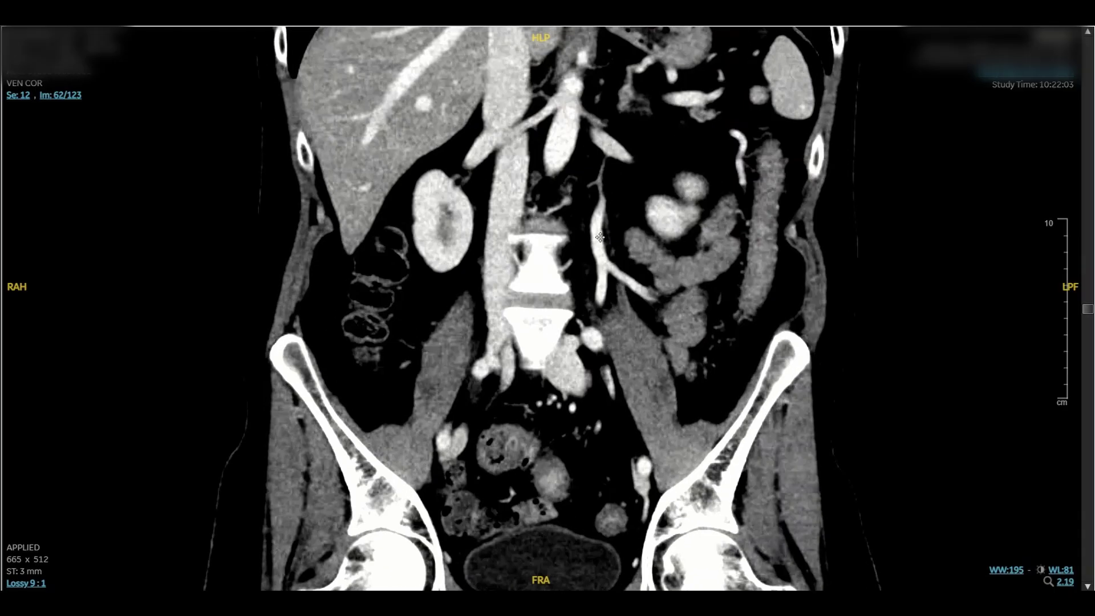
pyautogui.scroll(1, 600, 277)
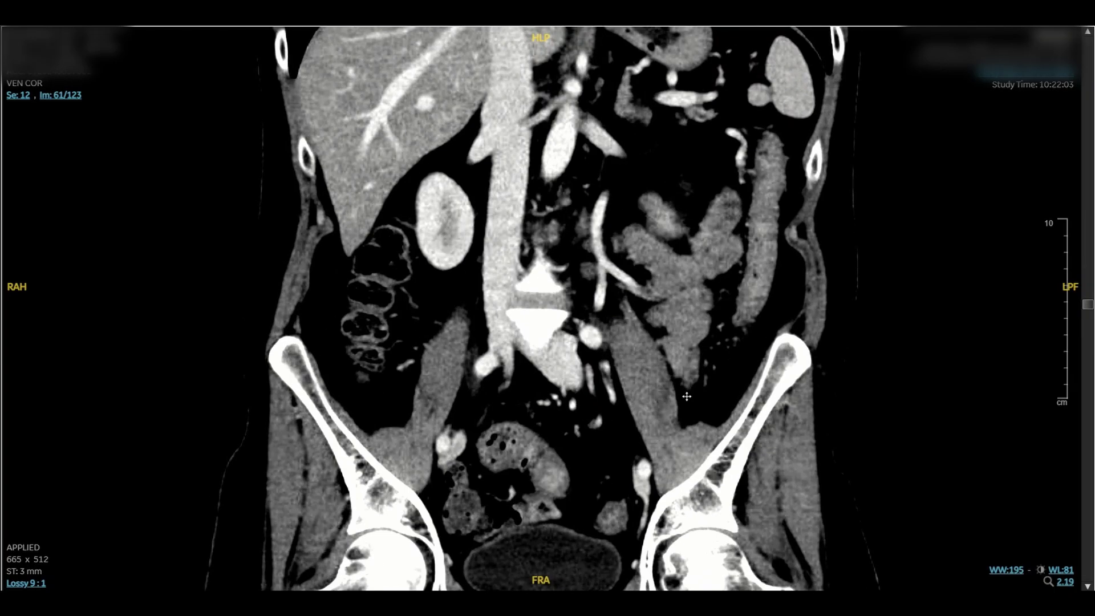
pyautogui.doubleClick(687, 397)
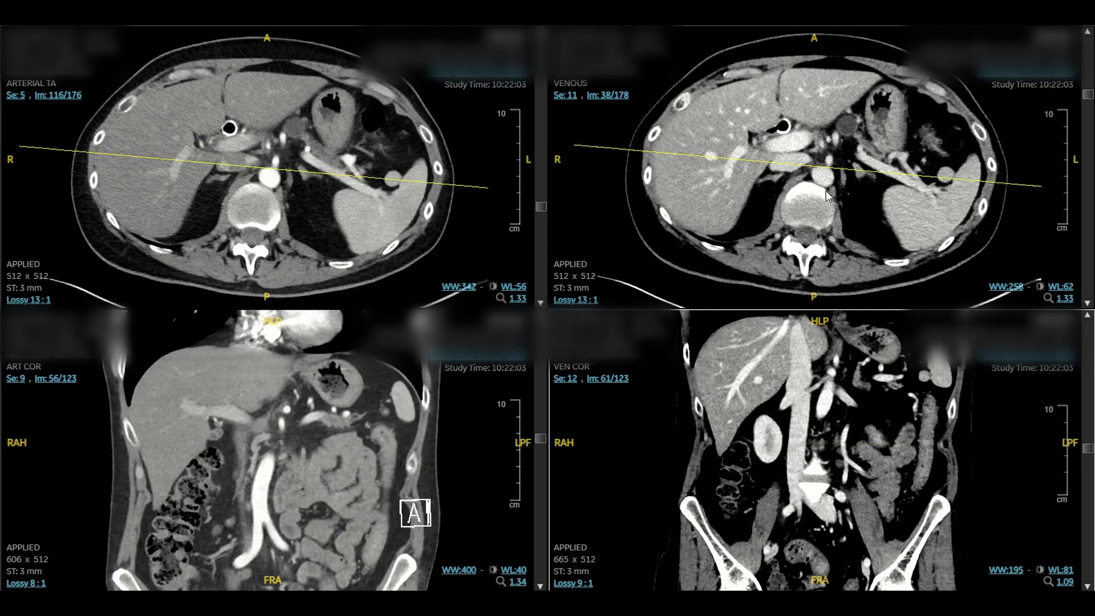
# Step back and forth through the venous axial and coronal slices in the four-series layout.
pyautogui.scroll(-10, 828, 197)
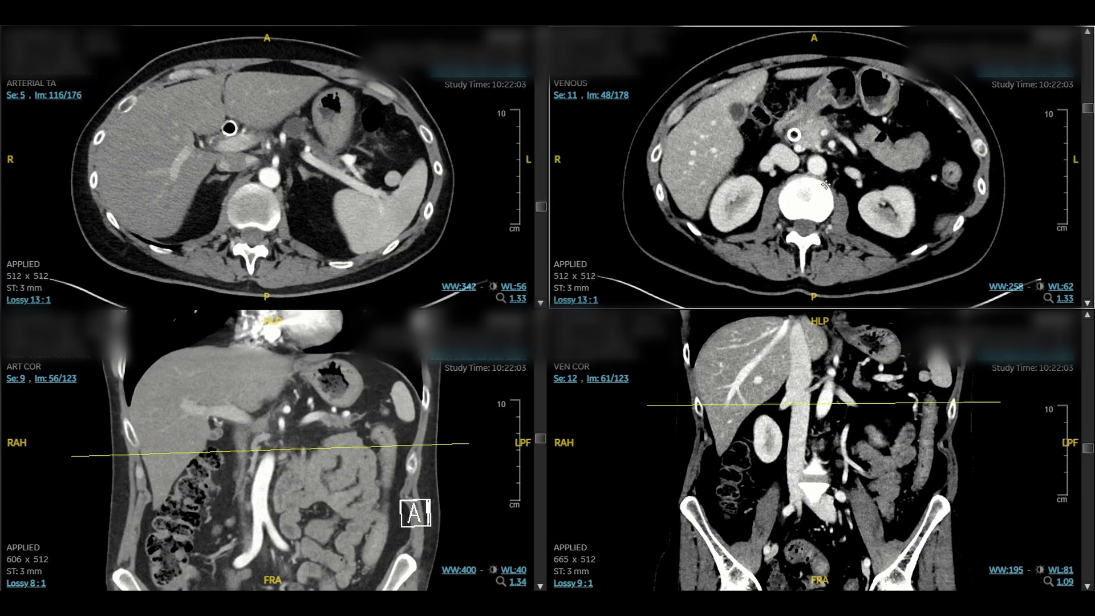
pyautogui.scroll(-2, 823, 149)
pyautogui.scroll(1, 823, 147)
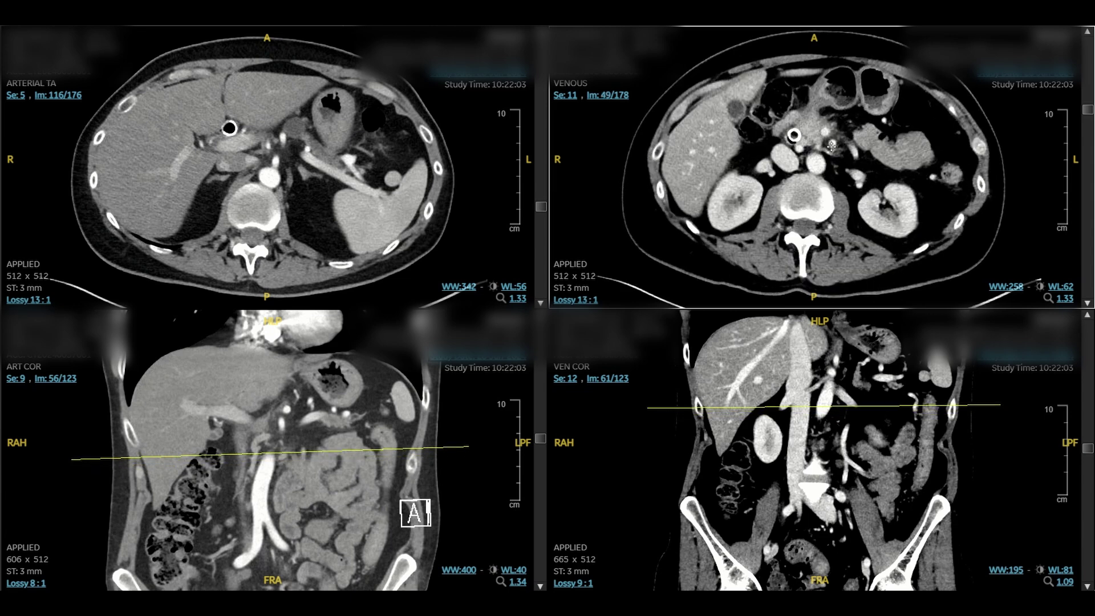
pyautogui.scroll(2, 831, 146)
pyautogui.scroll(-7, 831, 146)
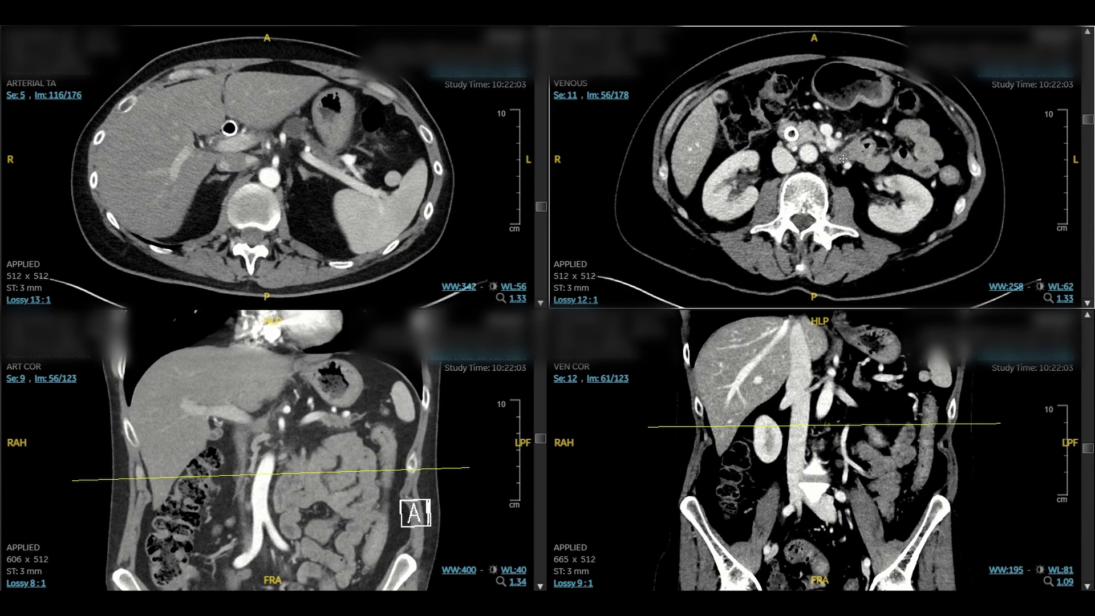
pyautogui.scroll(-1, 833, 145)
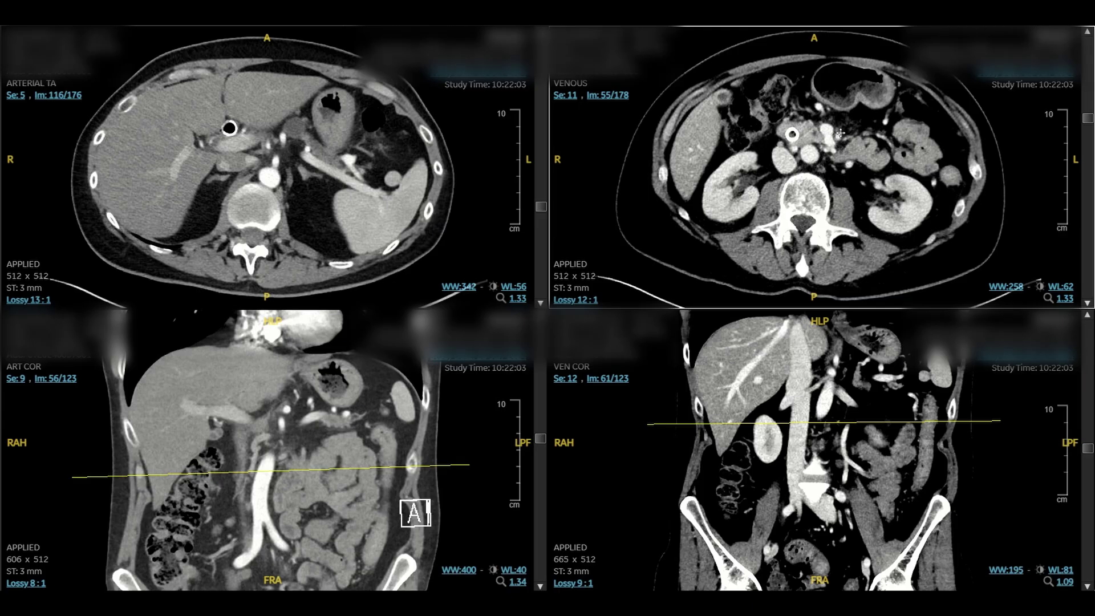
pyautogui.scroll(-8, 804, 396)
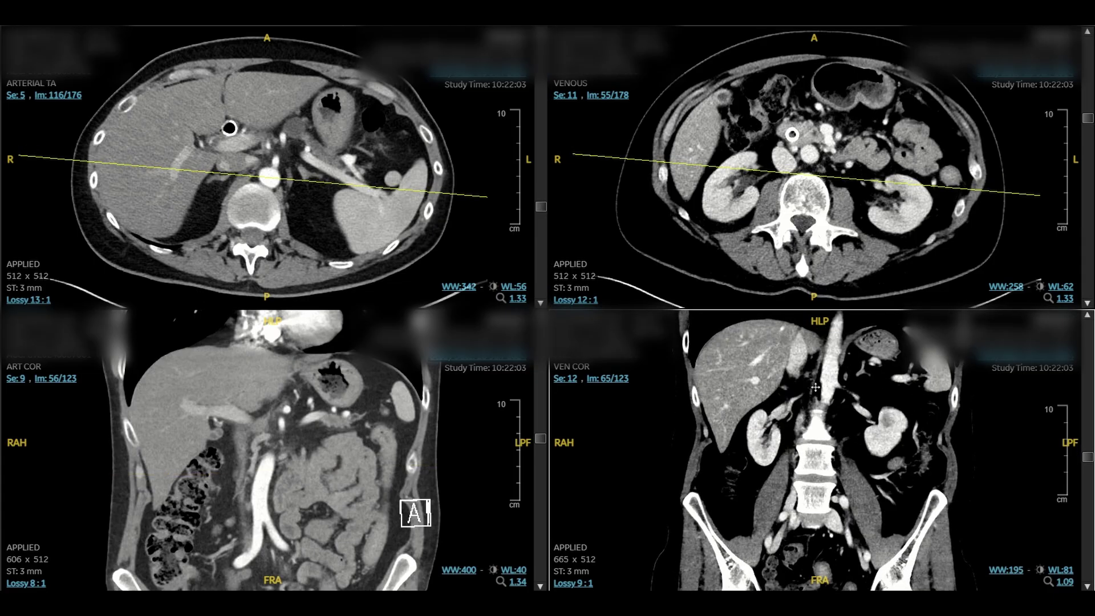
pyautogui.scroll(17, 804, 396)
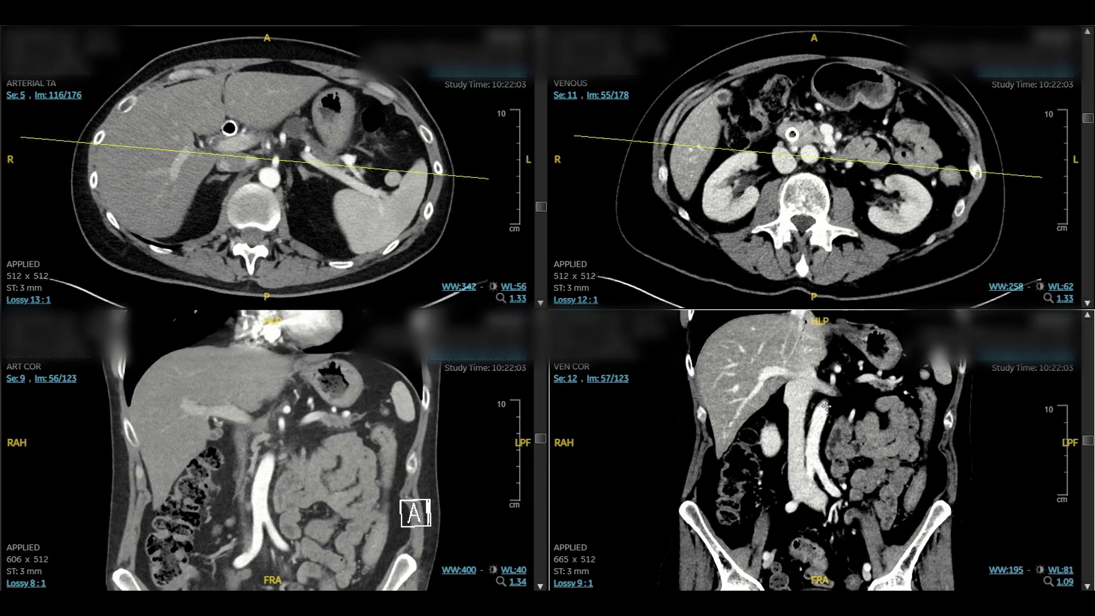
pyautogui.scroll(5, 831, 416)
pyautogui.scroll(4, 850, 416)
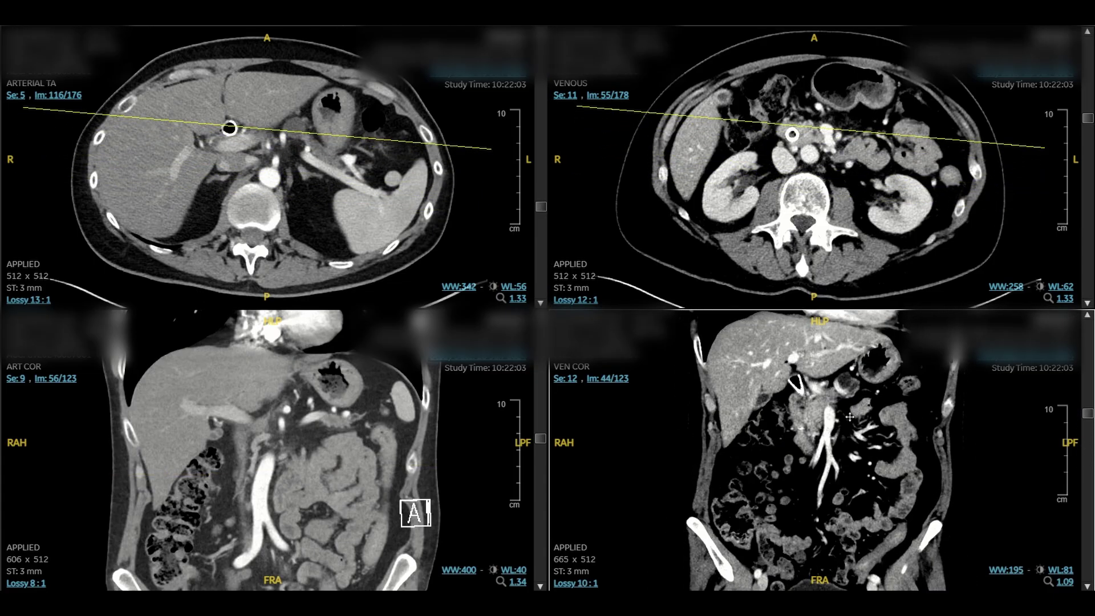
pyautogui.scroll(-7, 836, 454)
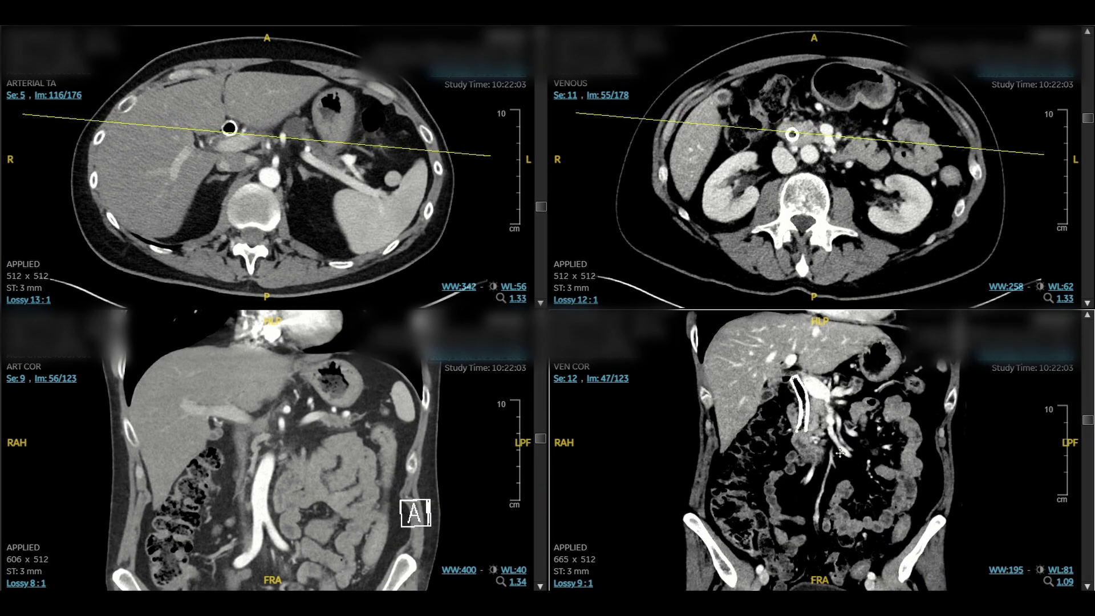
# Keep paging the venous slices down toward the pelvis, then make the venous coronal series active.
pyautogui.scroll(2, 846, 425)
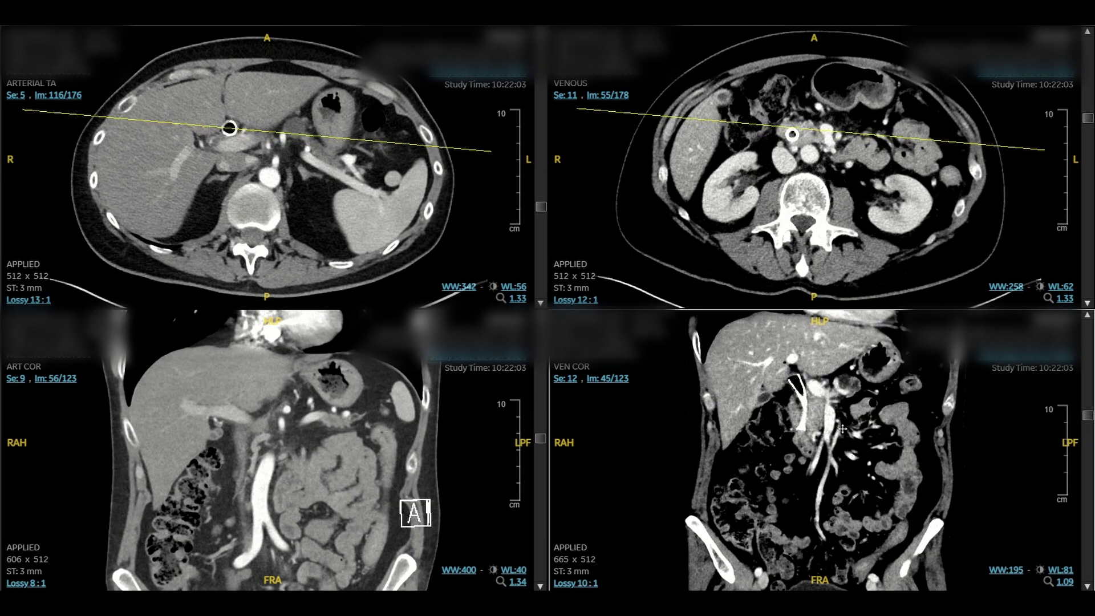
pyautogui.scroll(3, 840, 434)
pyautogui.scroll(-3, 838, 437)
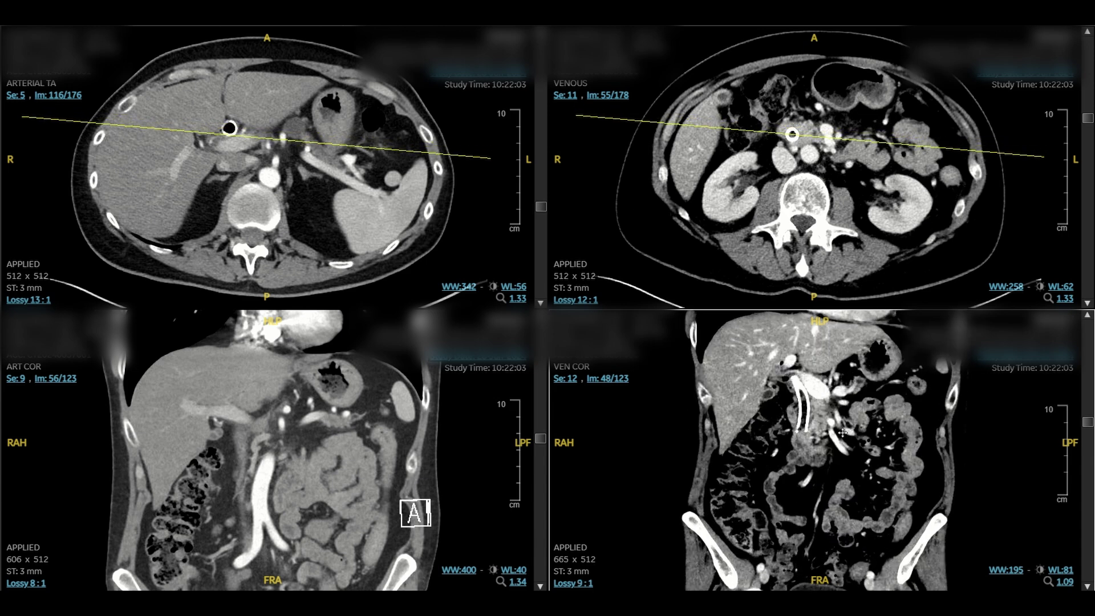
pyautogui.scroll(-5, 845, 439)
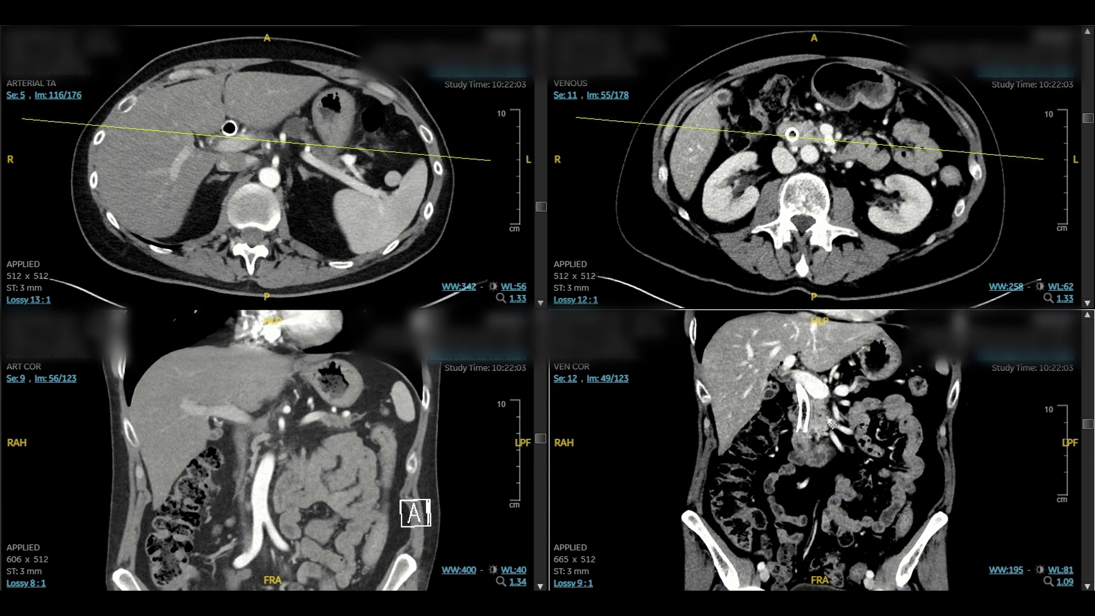
pyautogui.scroll(7, 838, 428)
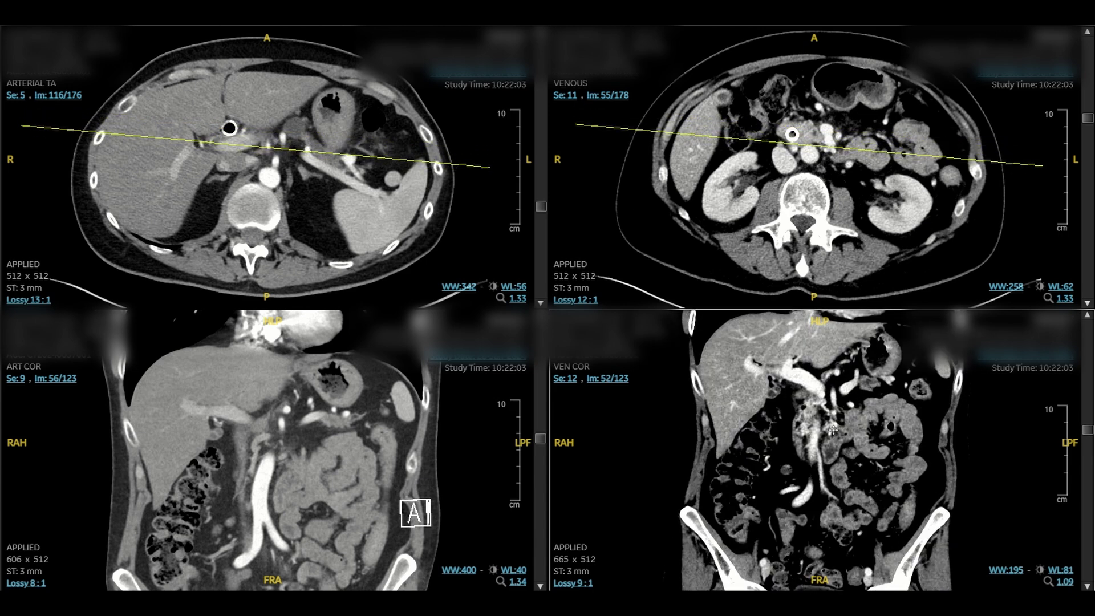
pyautogui.scroll(-3, 831, 431)
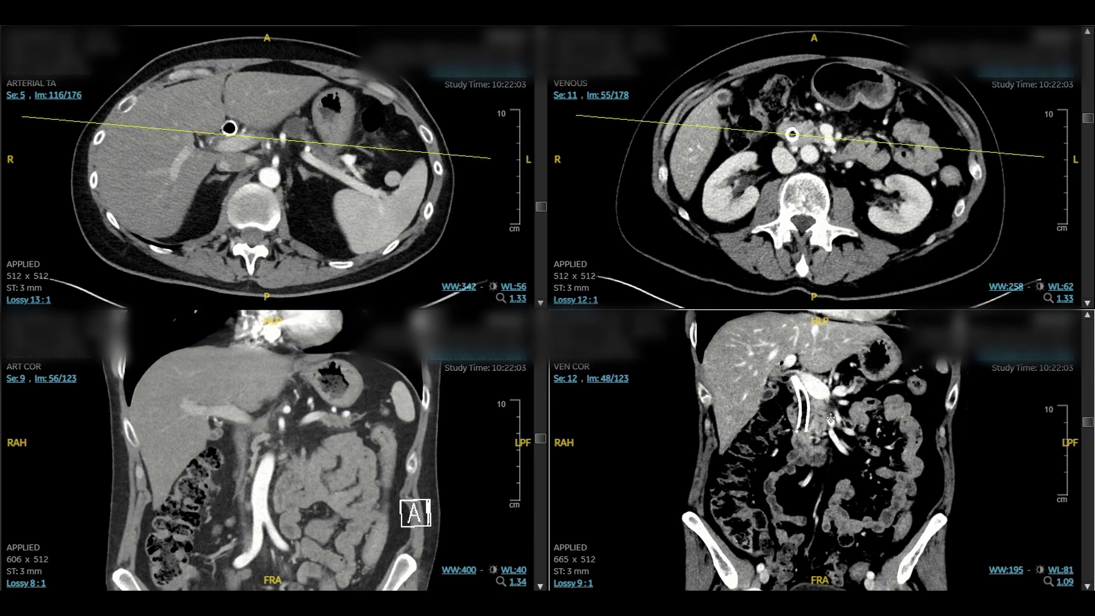
pyautogui.scroll(1, 839, 427)
pyautogui.scroll(7, 821, 196)
pyautogui.scroll(-8, 822, 196)
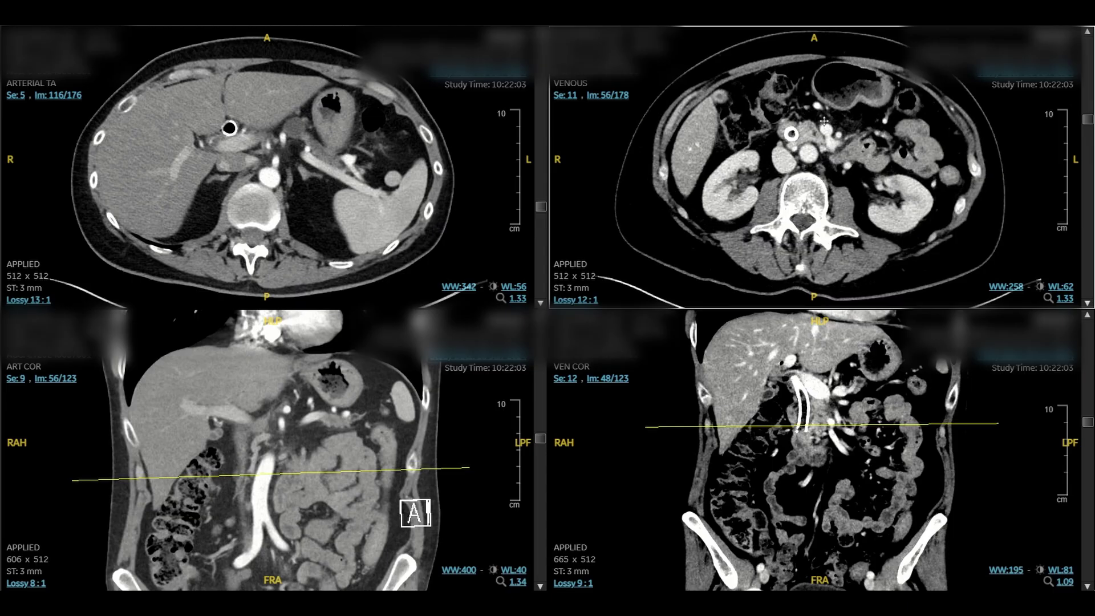
pyautogui.scroll(-3, 831, 128)
pyautogui.scroll(4, 831, 136)
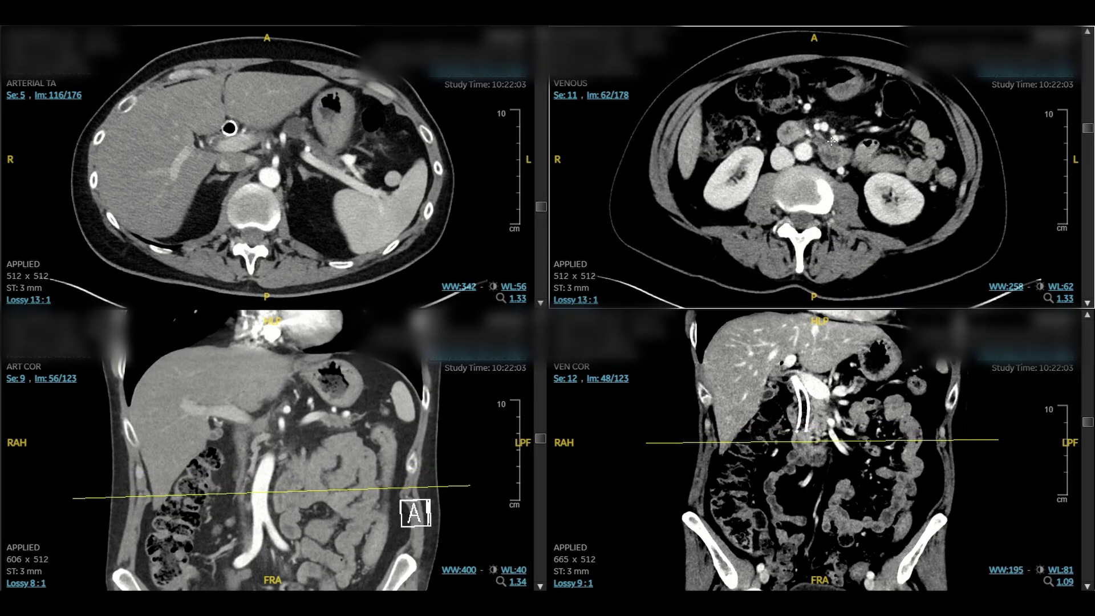
pyautogui.click(873, 404)
# Maximize the venous coronal series and scroll through its anterior slices.
pyautogui.doubleClick(873, 404)
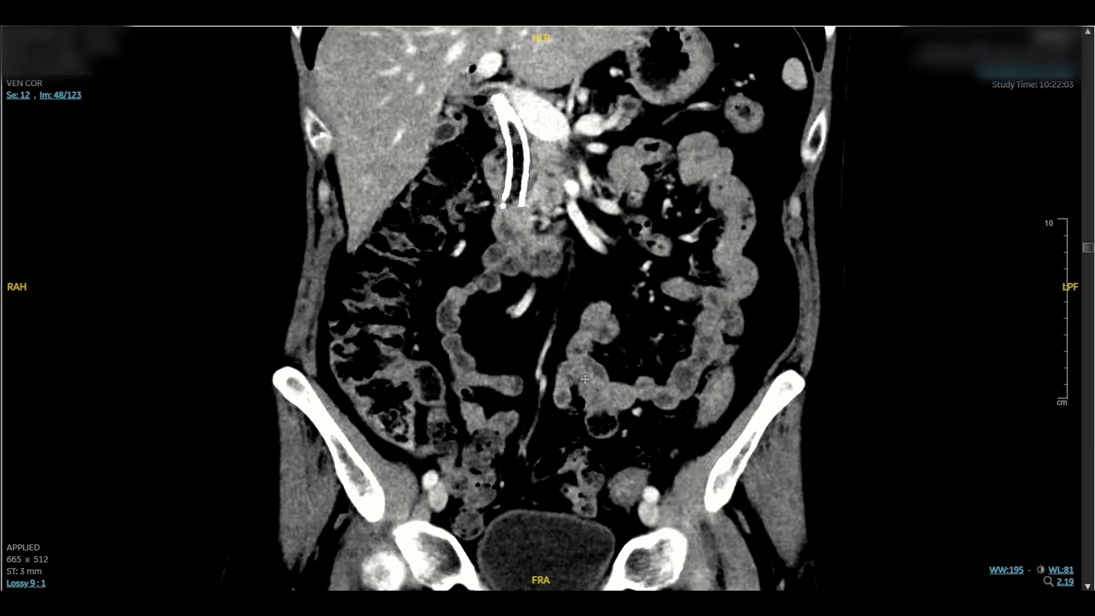
pyautogui.scroll(3, 551, 284)
pyautogui.scroll(1, 569, 144)
pyautogui.scroll(-1, 569, 145)
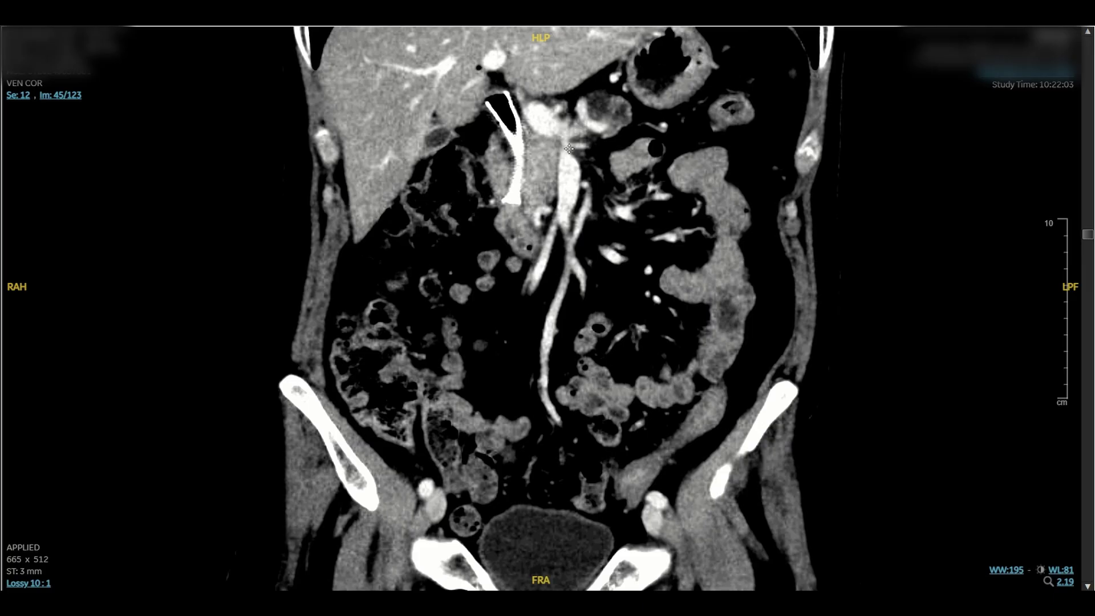
pyautogui.scroll(-2, 569, 166)
pyautogui.scroll(2, 567, 174)
pyautogui.scroll(1, 568, 177)
# Page back and forth around the mesenteric vessels, ending on image 44 of 123.
pyautogui.scroll(1, 561, 188)
pyautogui.scroll(-1, 556, 202)
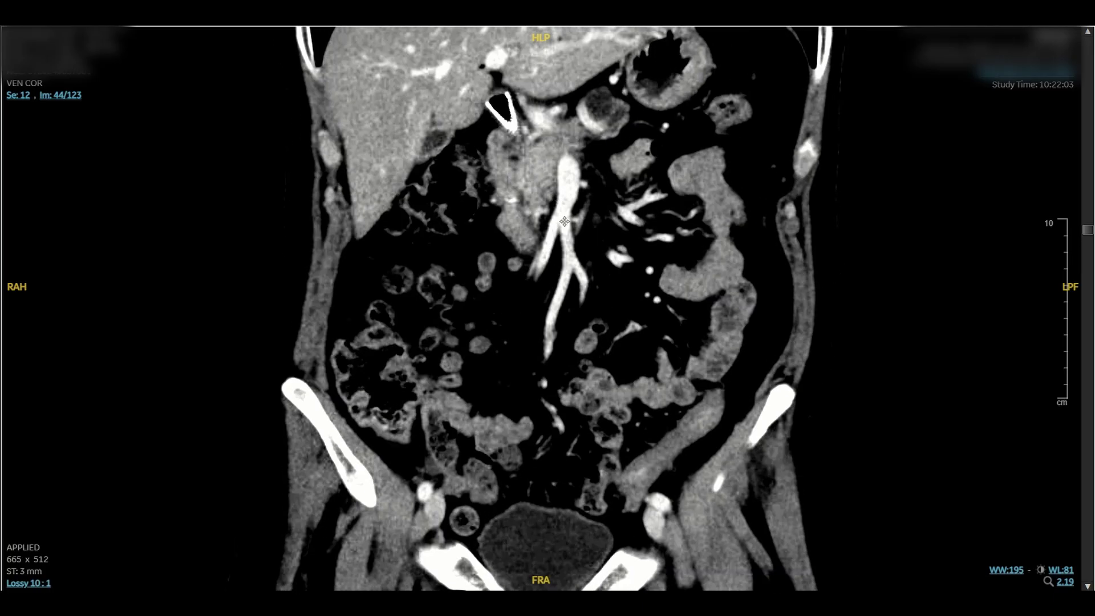
pyautogui.scroll(-1, 569, 210)
pyautogui.scroll(1, 568, 217)
pyautogui.scroll(-3, 563, 218)
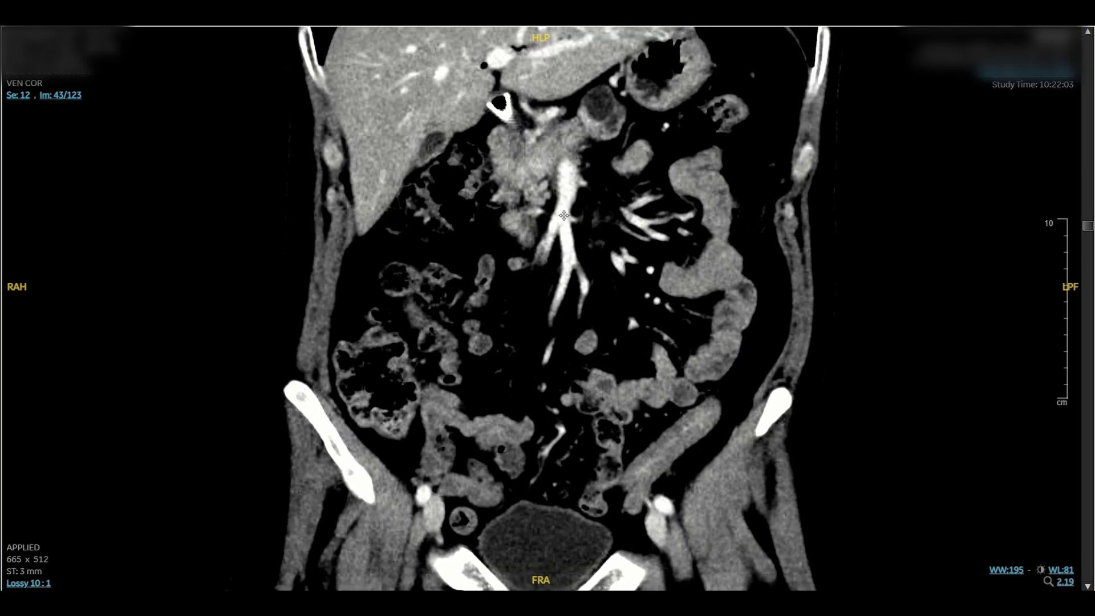
pyautogui.scroll(3, 575, 211)
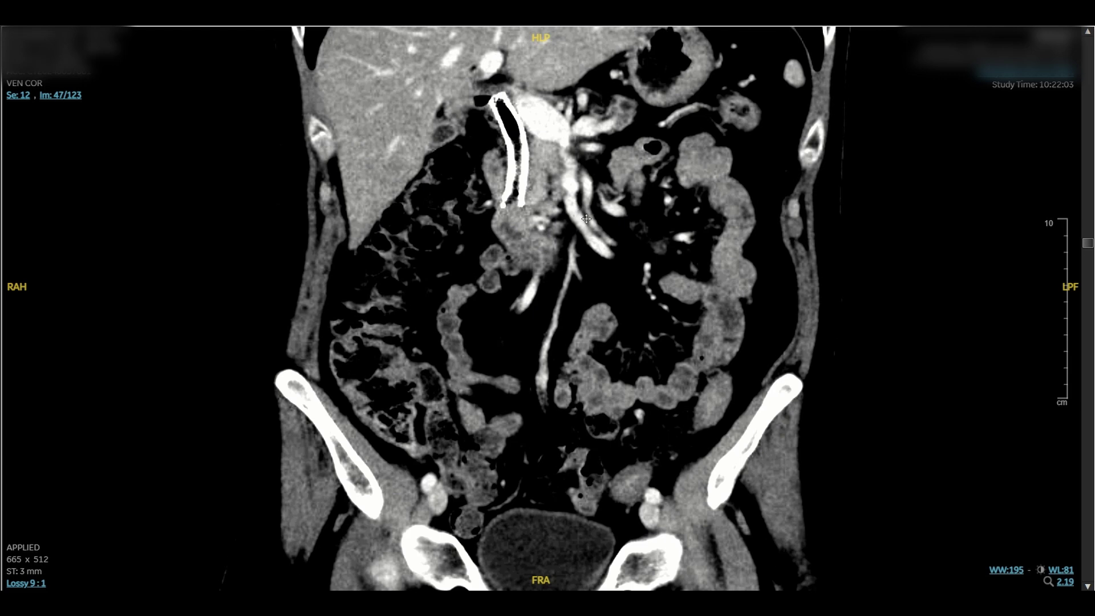
pyautogui.scroll(-2, 568, 205)
pyautogui.scroll(2, 568, 205)
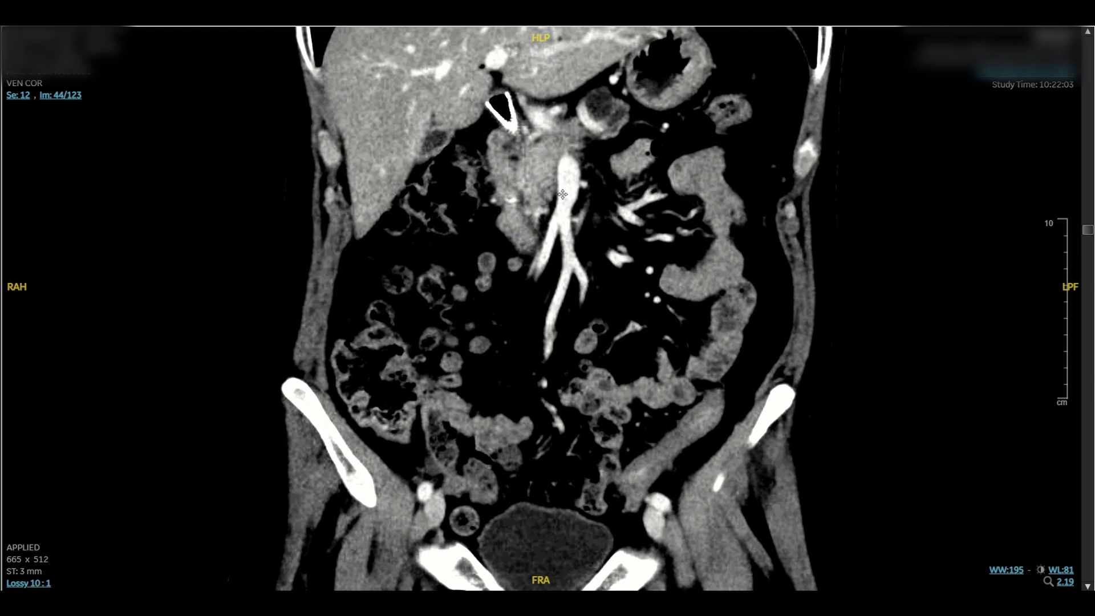